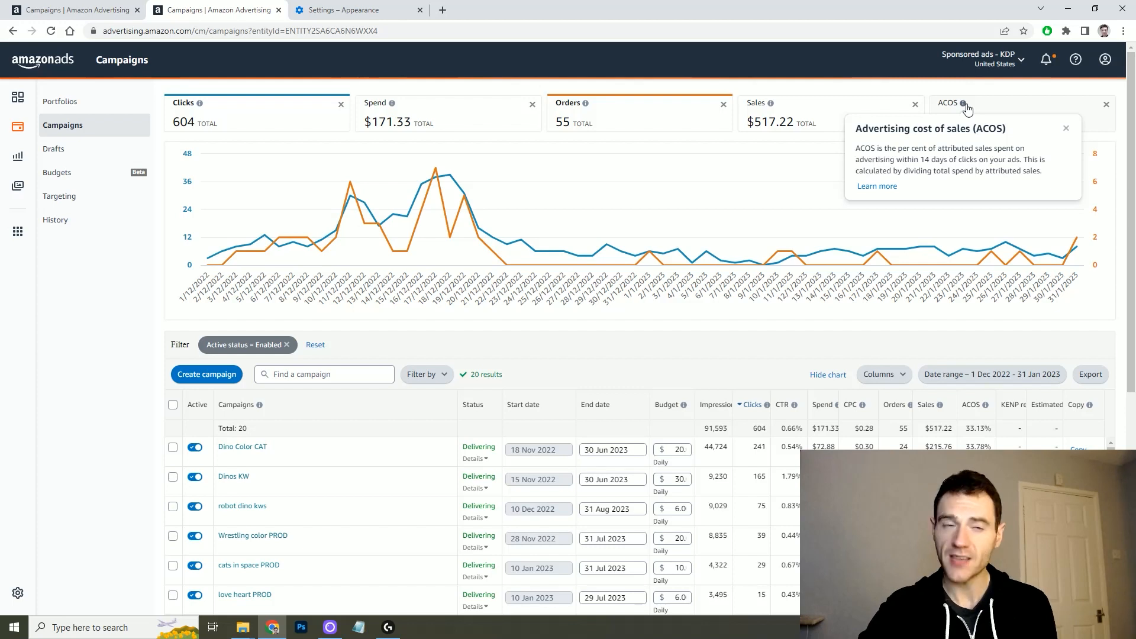
Step: Open the explanation of the ACOS metric in the campaign summary
left_click(964, 104)
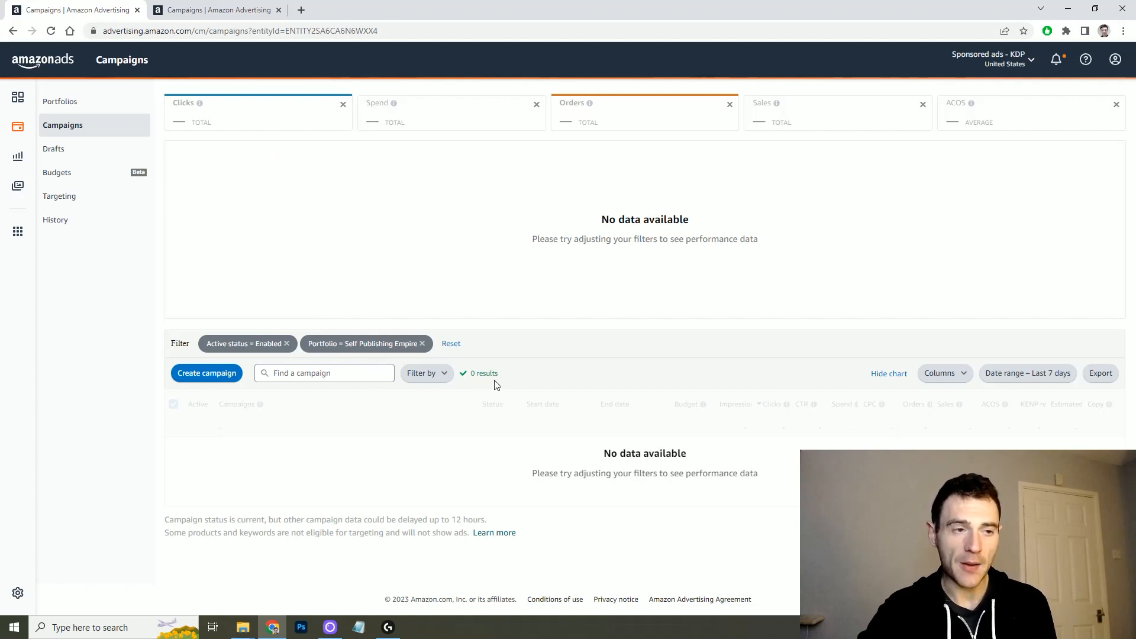
Step: Remove the portfolio filter from the campaign list and apply it again with the portfolio Self Publishing Empire
left_click(445, 378)
scroll(492, 478, "down", 2)
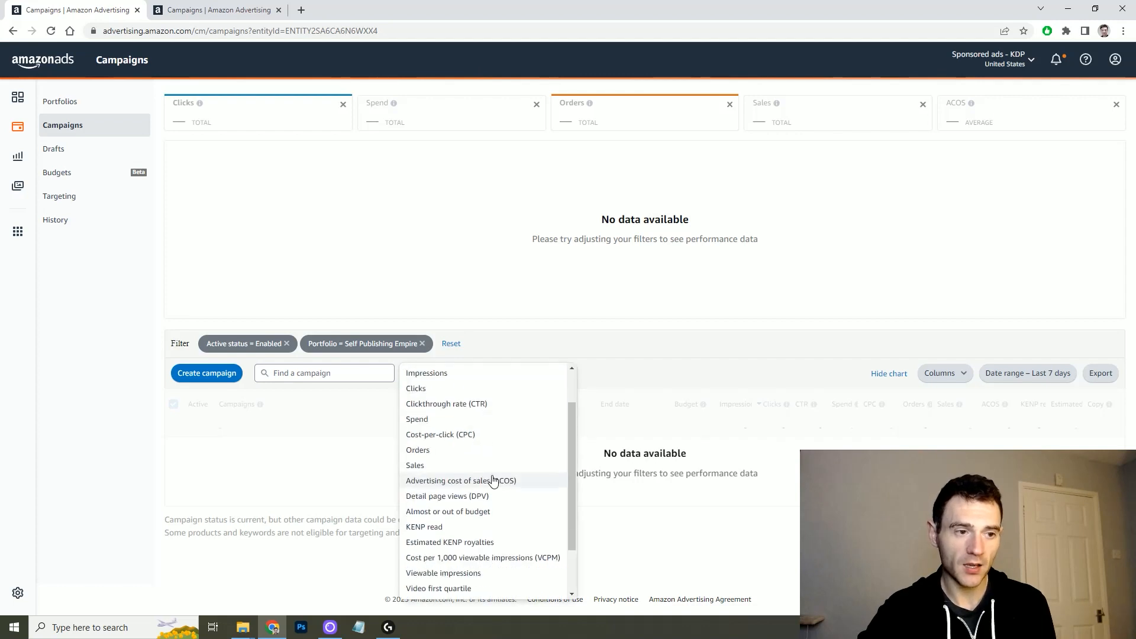
scroll(450, 509, "up", 3)
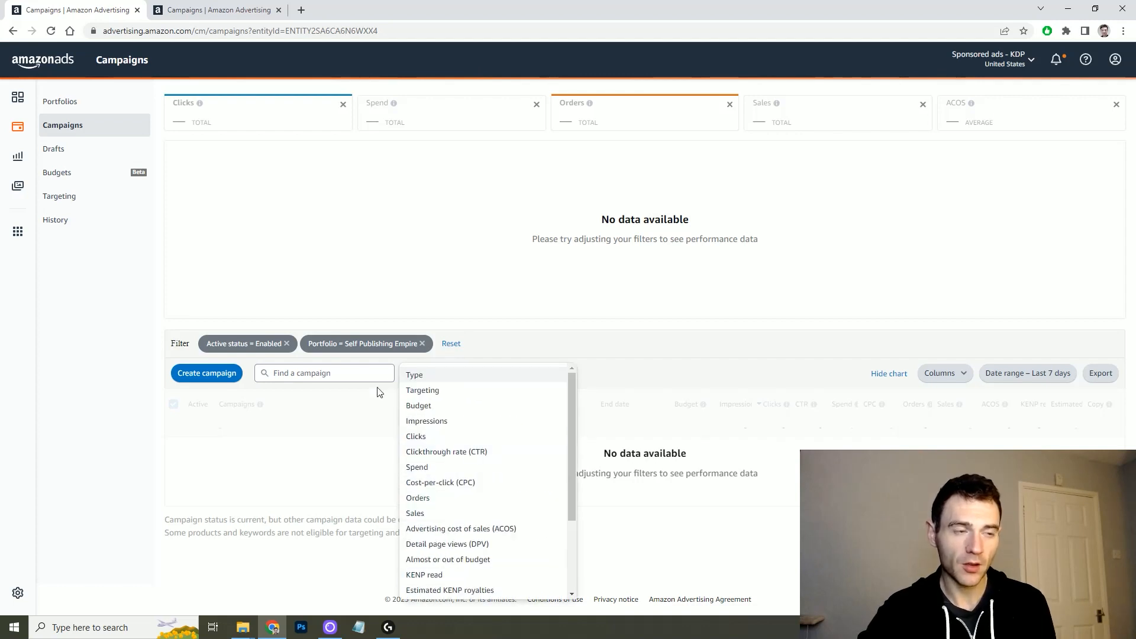
left_click(422, 344)
left_click(431, 372)
scroll(421, 533, "down", 5)
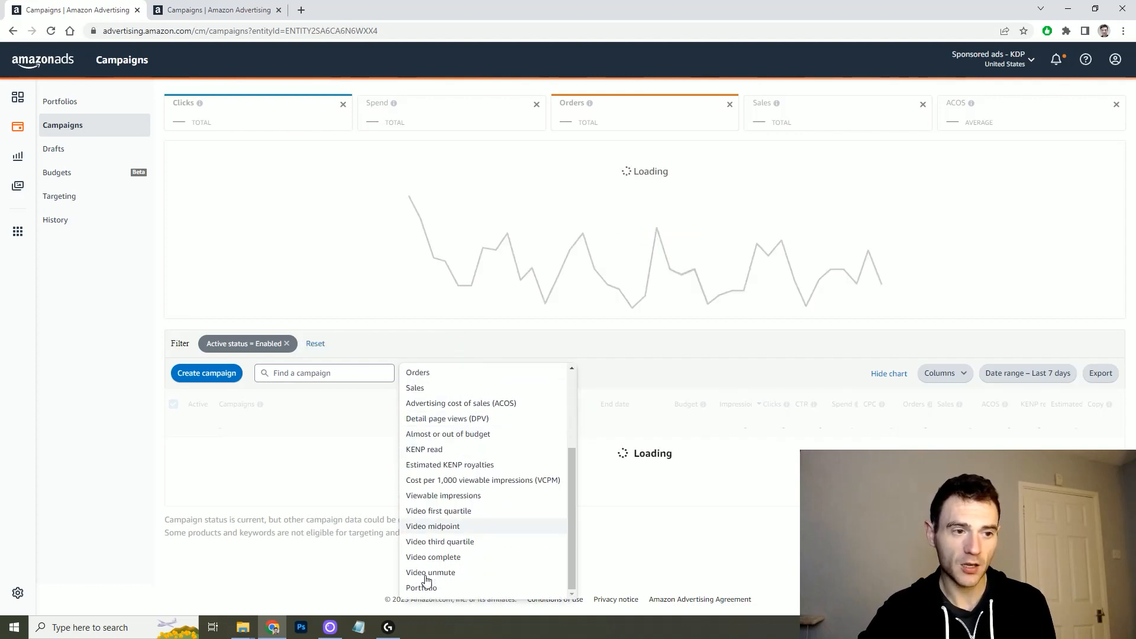
left_click(425, 588)
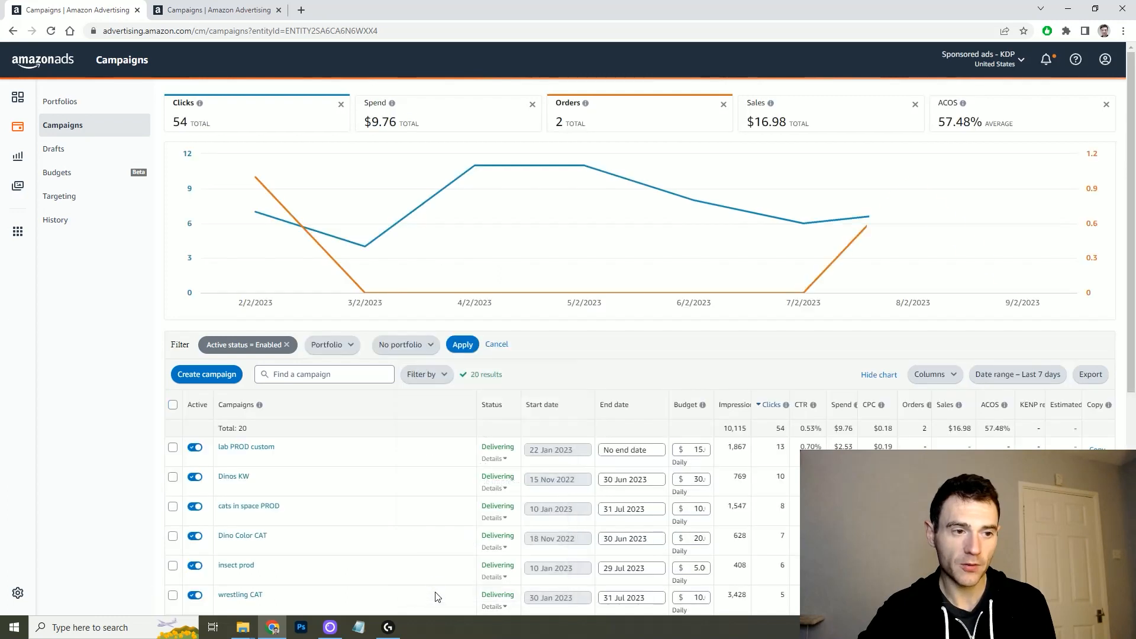
left_click(414, 345)
scroll(422, 477, "down", 2)
left_click(417, 544)
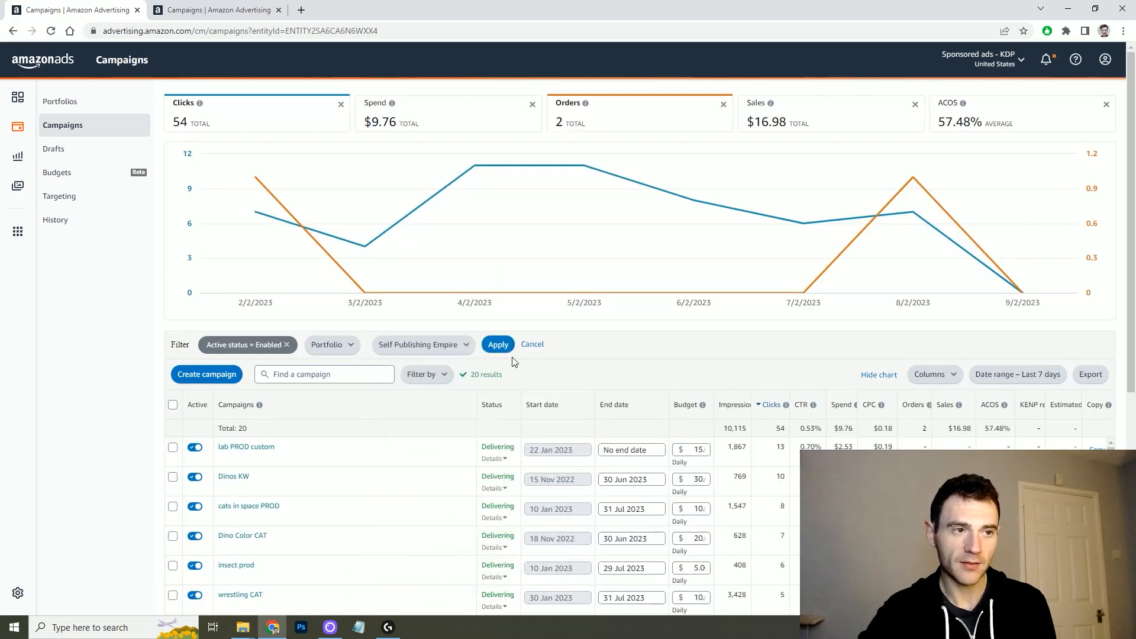
left_click(498, 347)
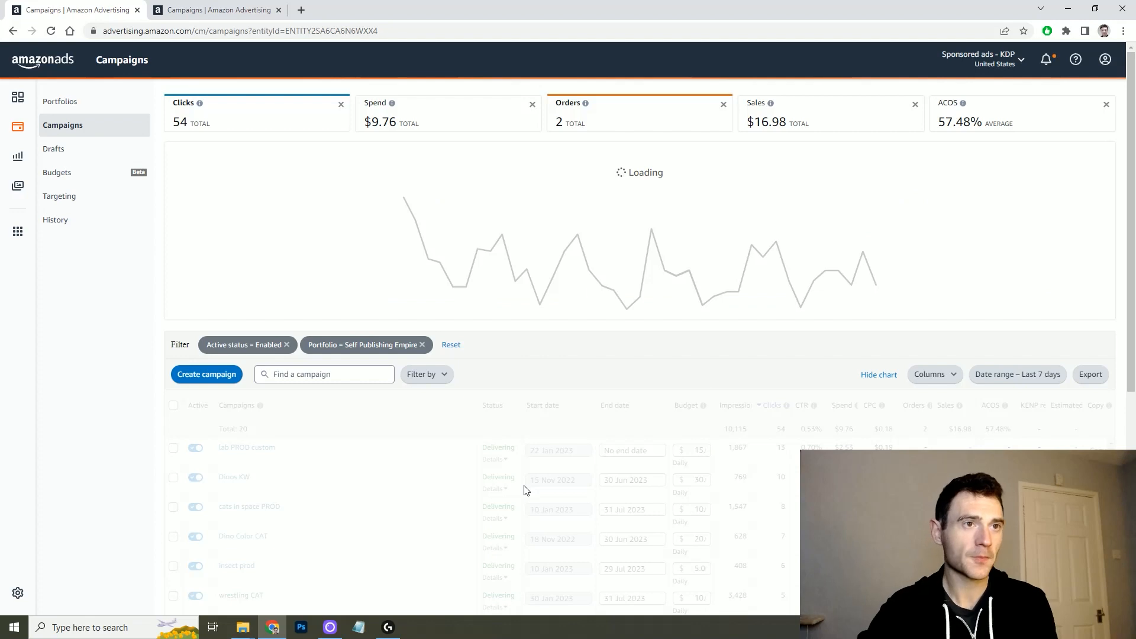
Step: Create a new Sponsored Products campaign and add the book Out of this World Alien Coloring Book as its product
left_click(230, 385)
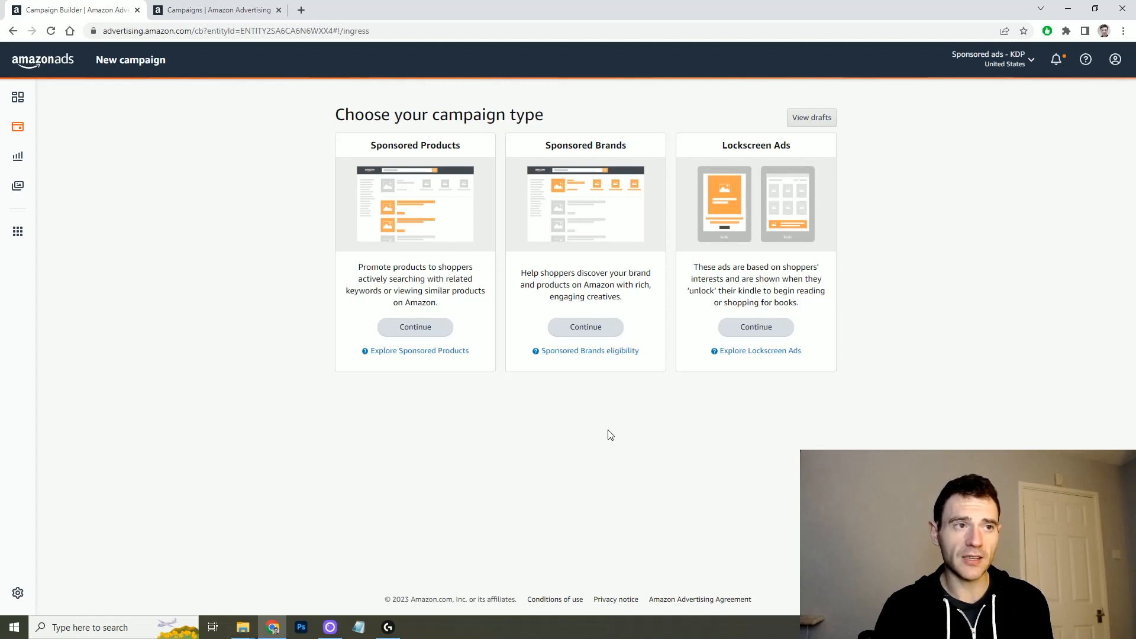
left_click(414, 327)
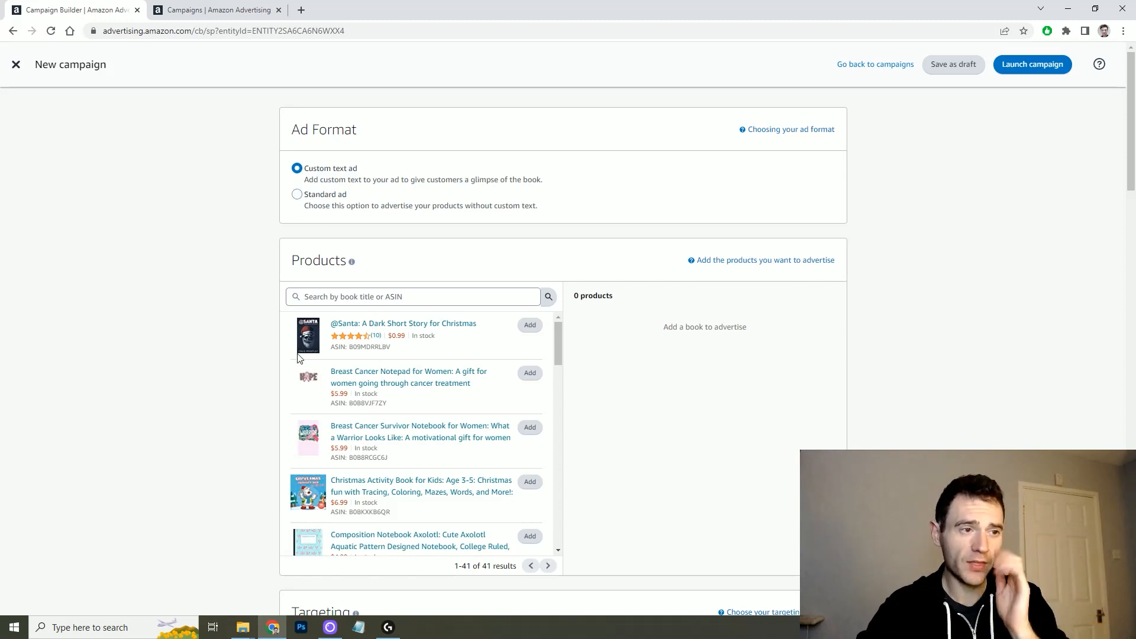
left_click(530, 297)
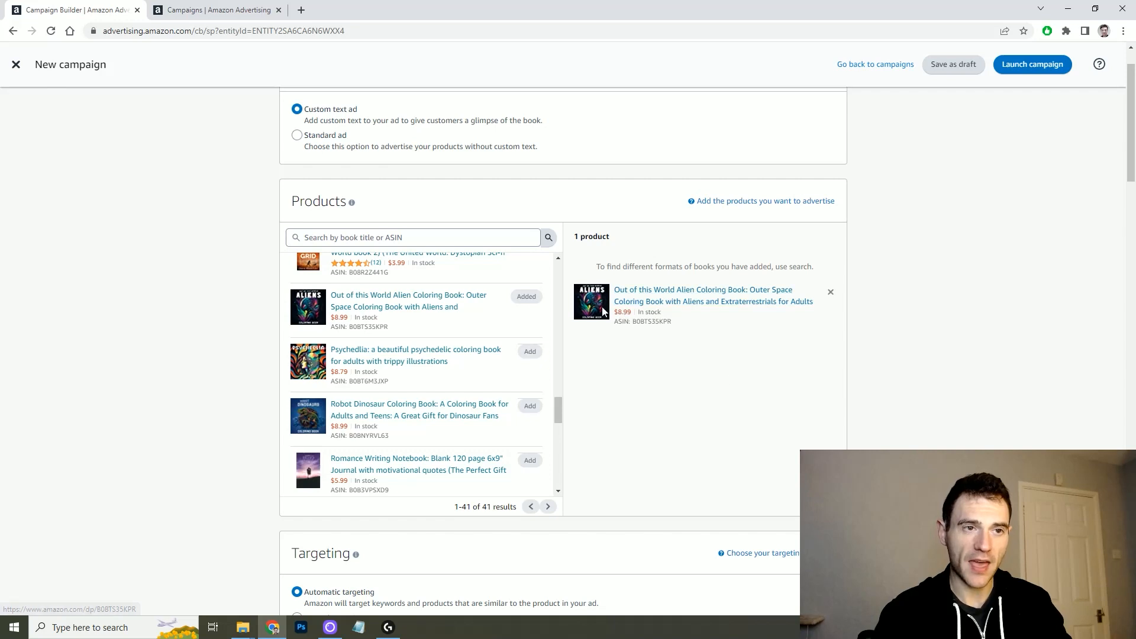
Step: Set the campaign to manual targeting and choose to enter the targeting keywords as a list
scroll(729, 349, "down", 6)
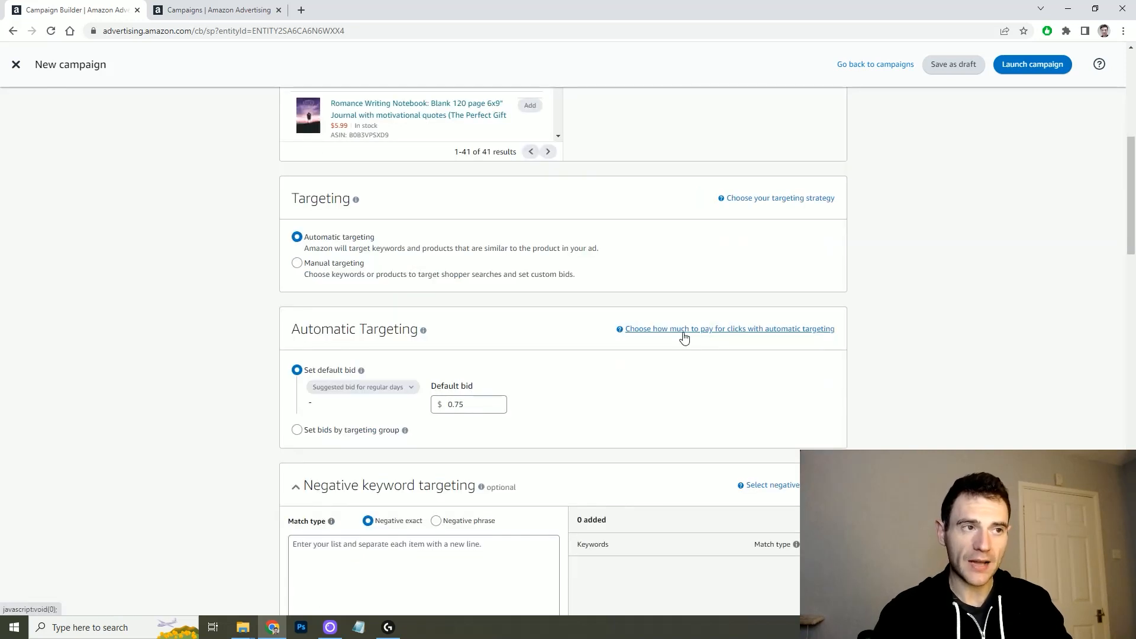
left_click(484, 284)
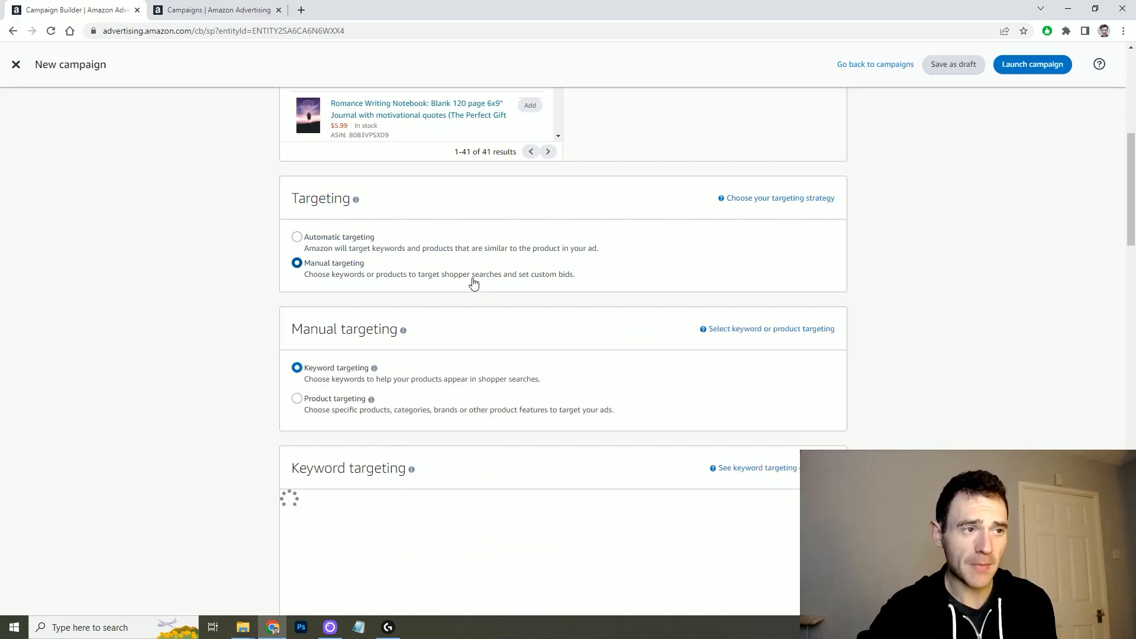
scroll(498, 286, "down", 2)
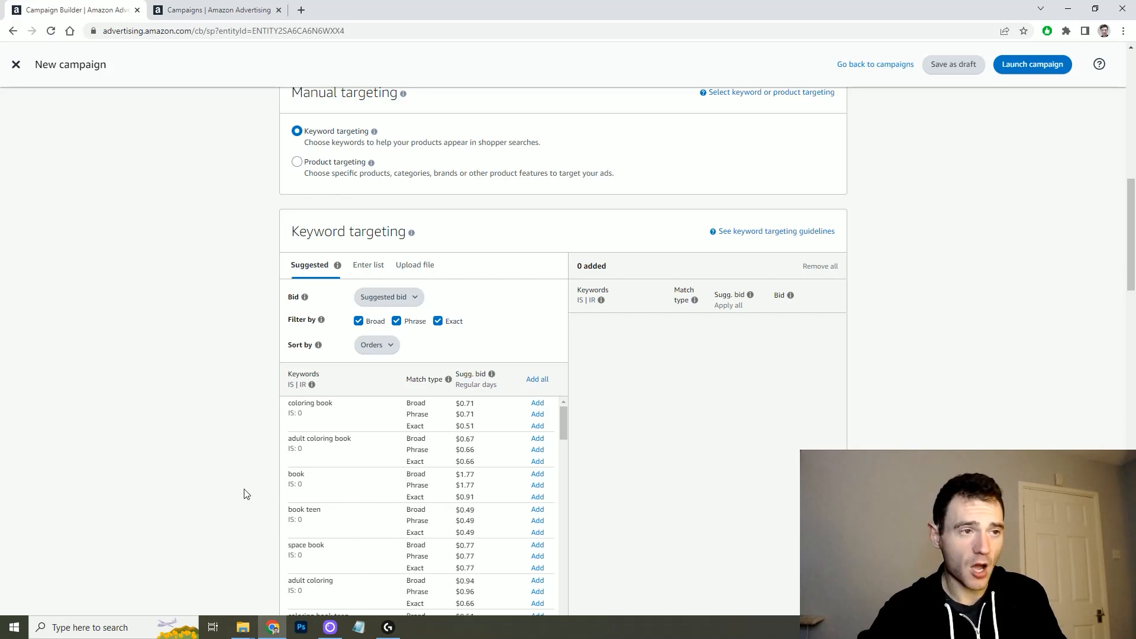
left_click(367, 267)
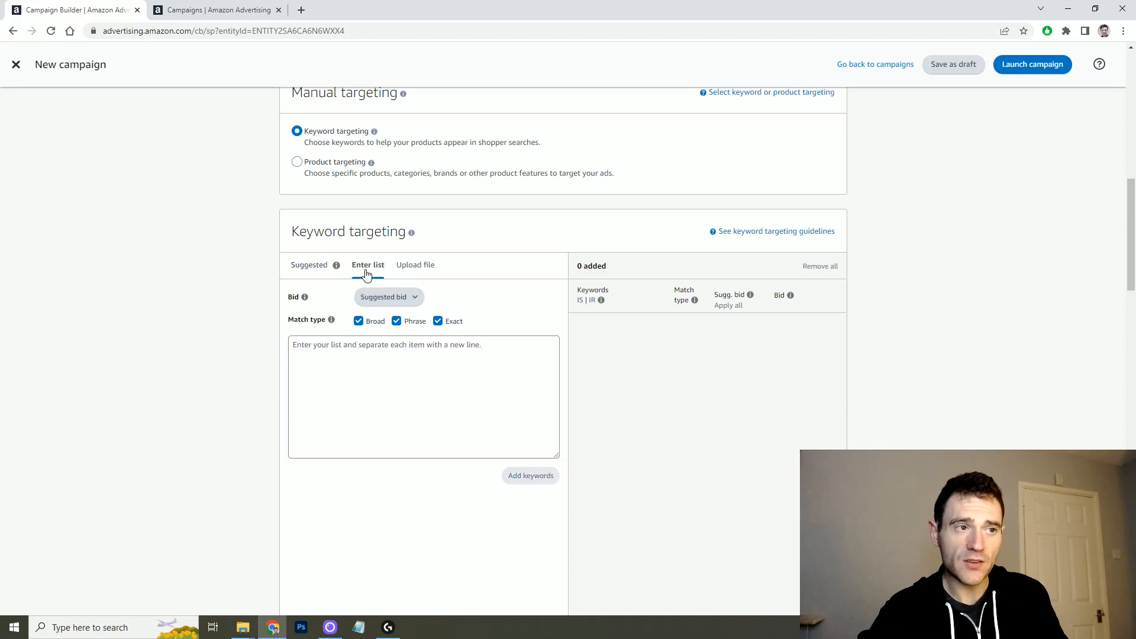
left_click(425, 274)
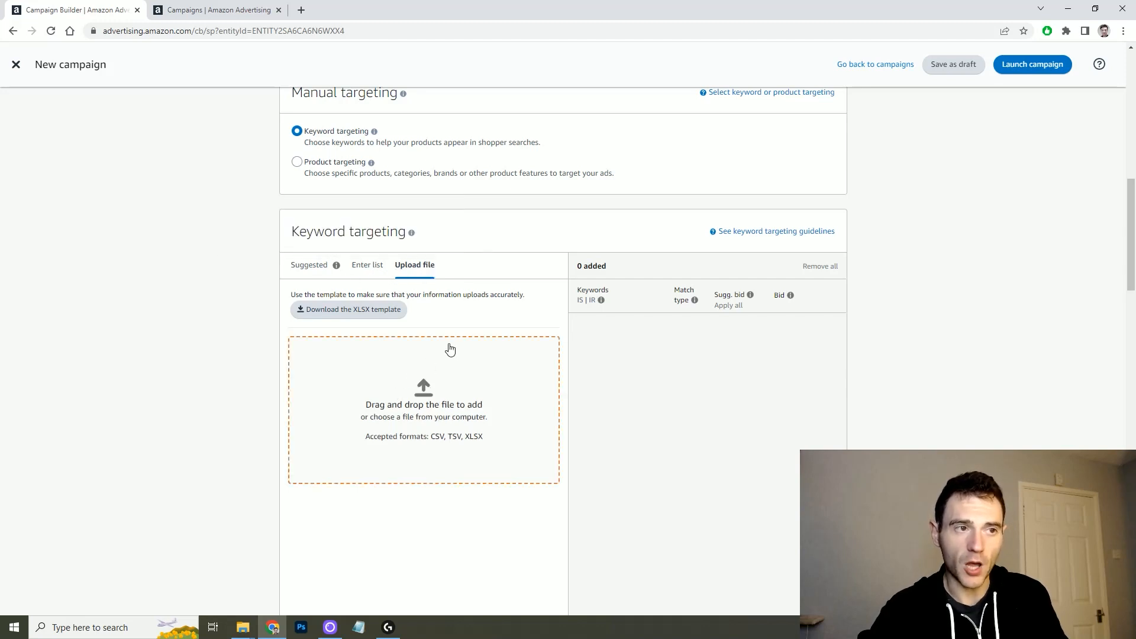
left_click(380, 271)
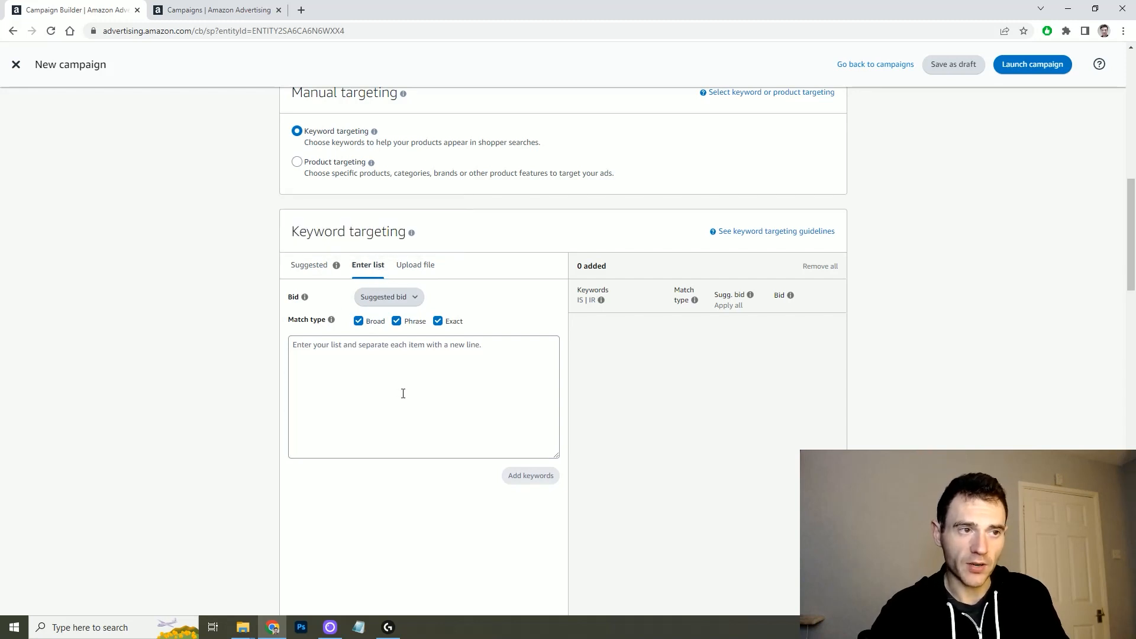
Step: Set the keyword bid to a default bid of $0.41
left_click(391, 302)
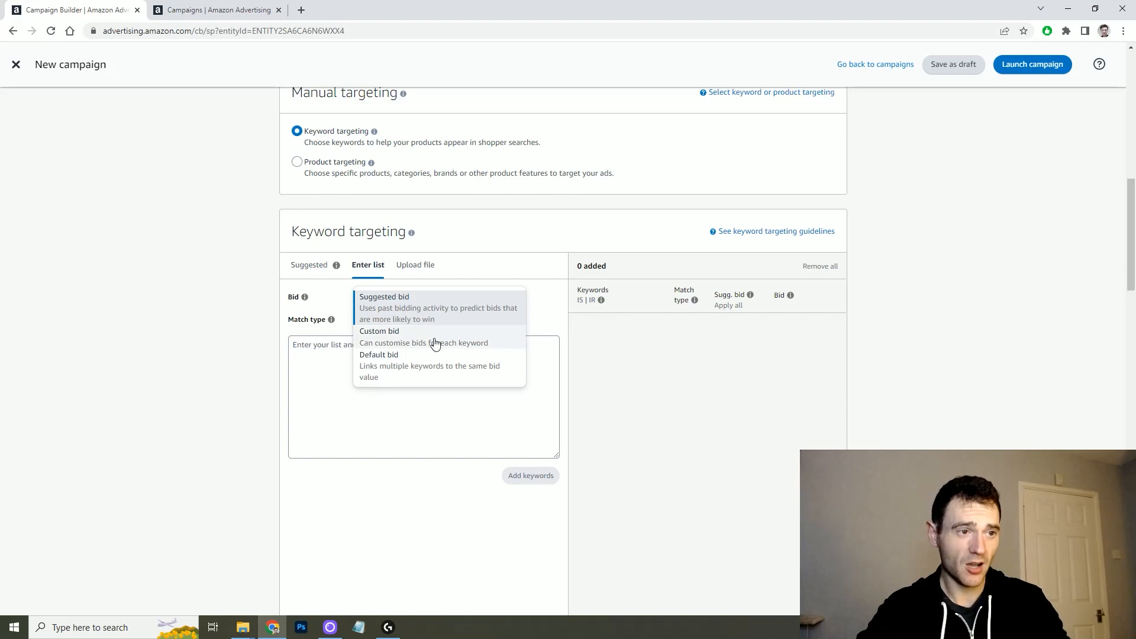
left_click(434, 377)
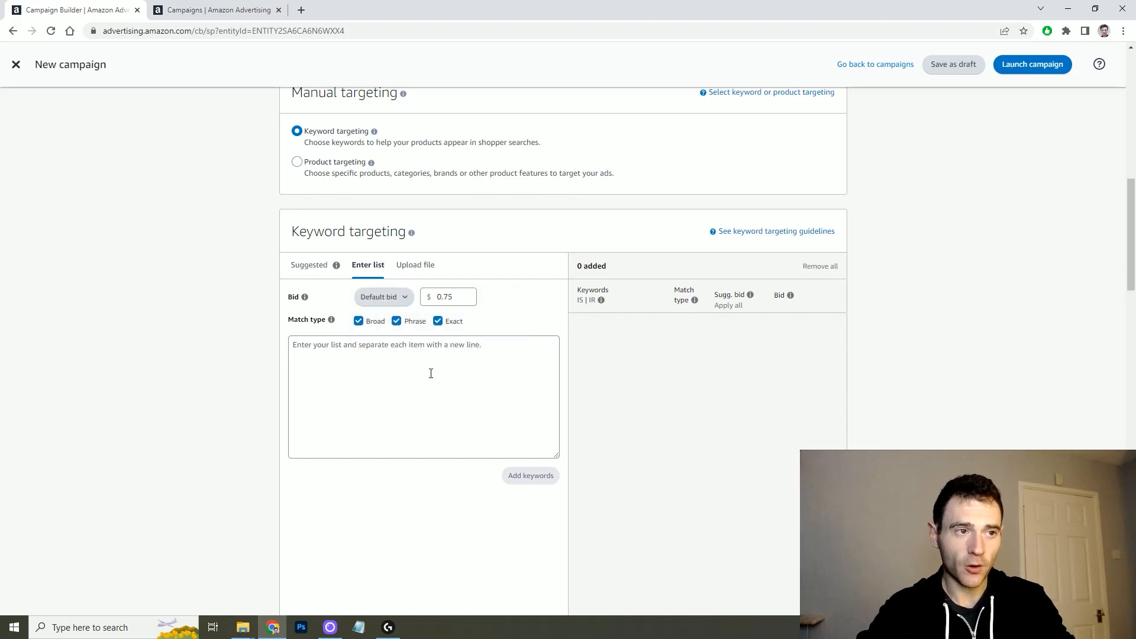
double_click(453, 295)
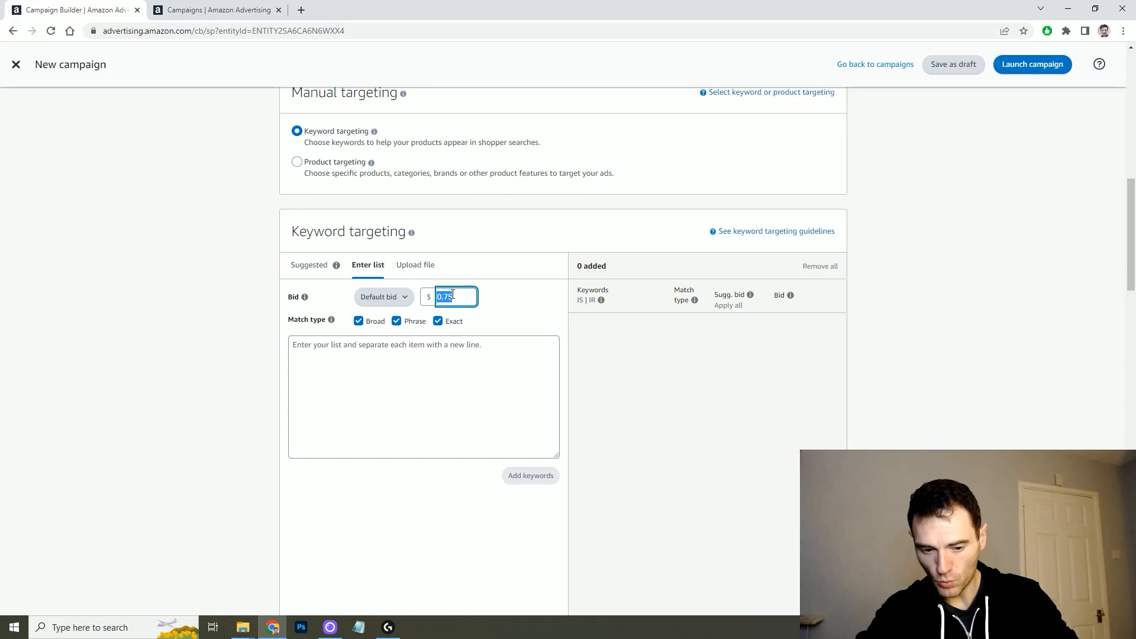
left_click(453, 294)
key("BackSpace")
key("BackSpace")
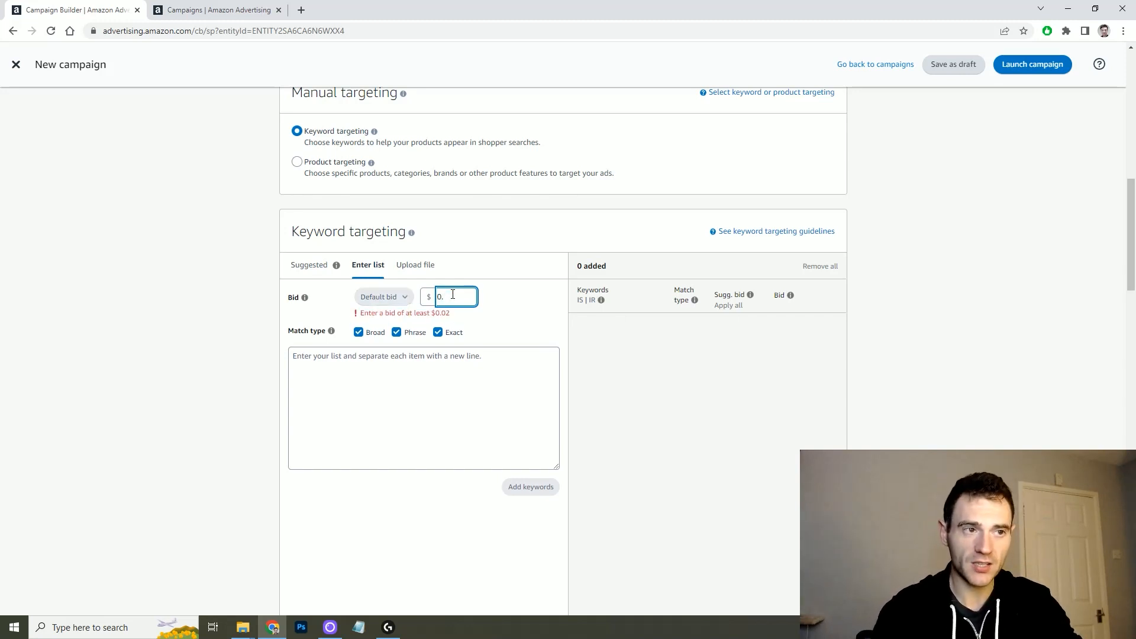
type("41")
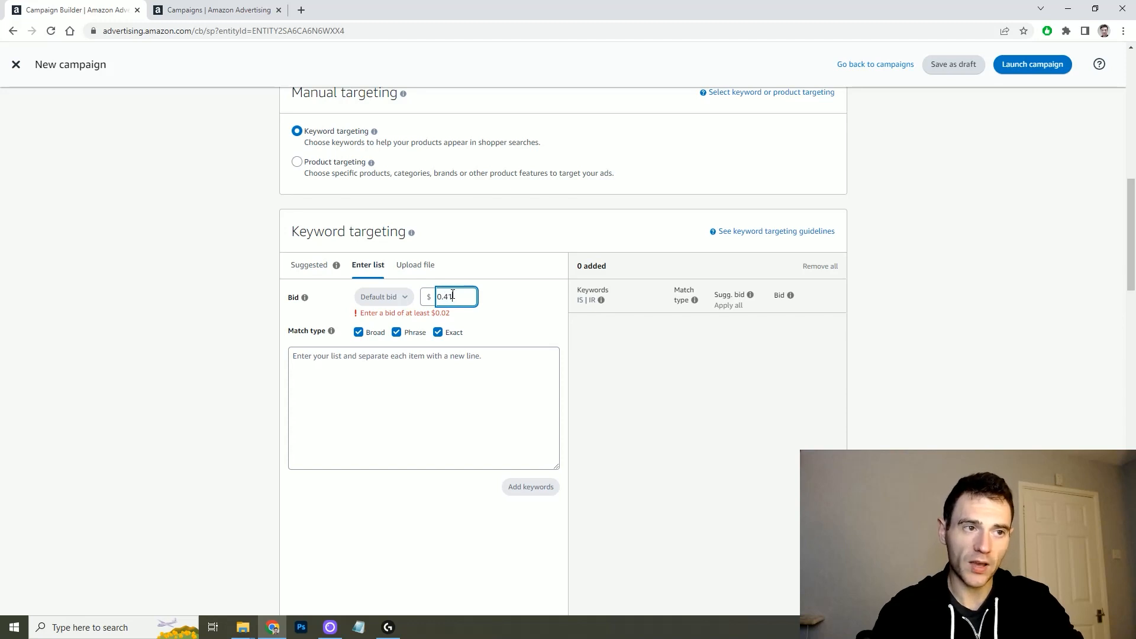
Step: Change the keyword bid type to a custom bid of $0.41
left_click(387, 297)
left_click(399, 330)
type("0.41")
left_click(421, 340)
left_click(408, 303)
left_click(404, 371)
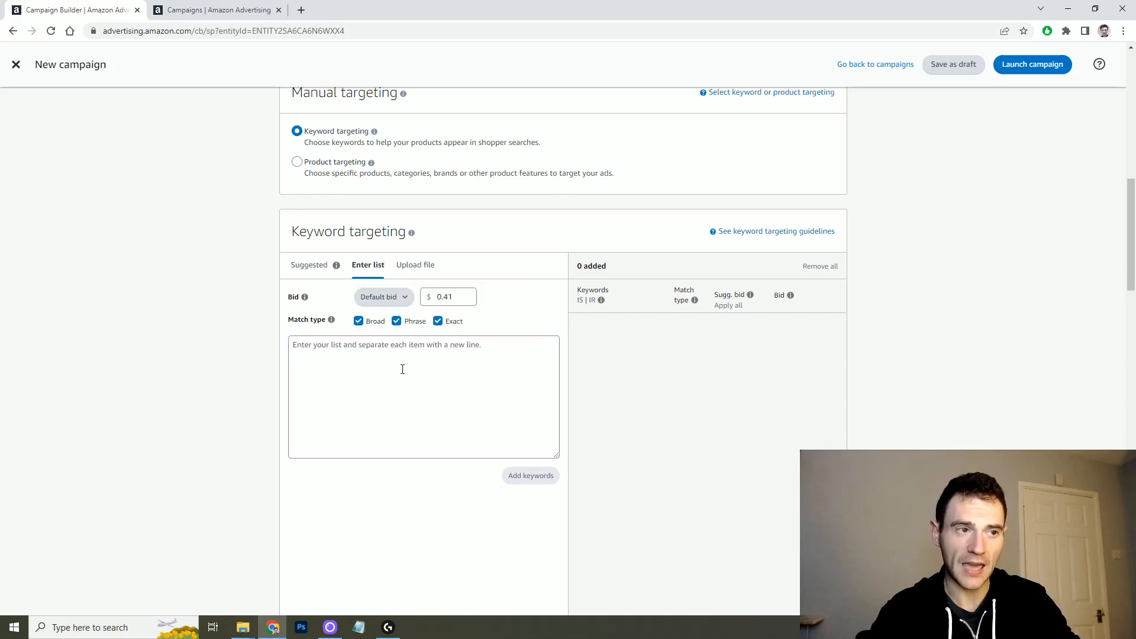
left_click(395, 299)
left_click(401, 342)
left_click(397, 300)
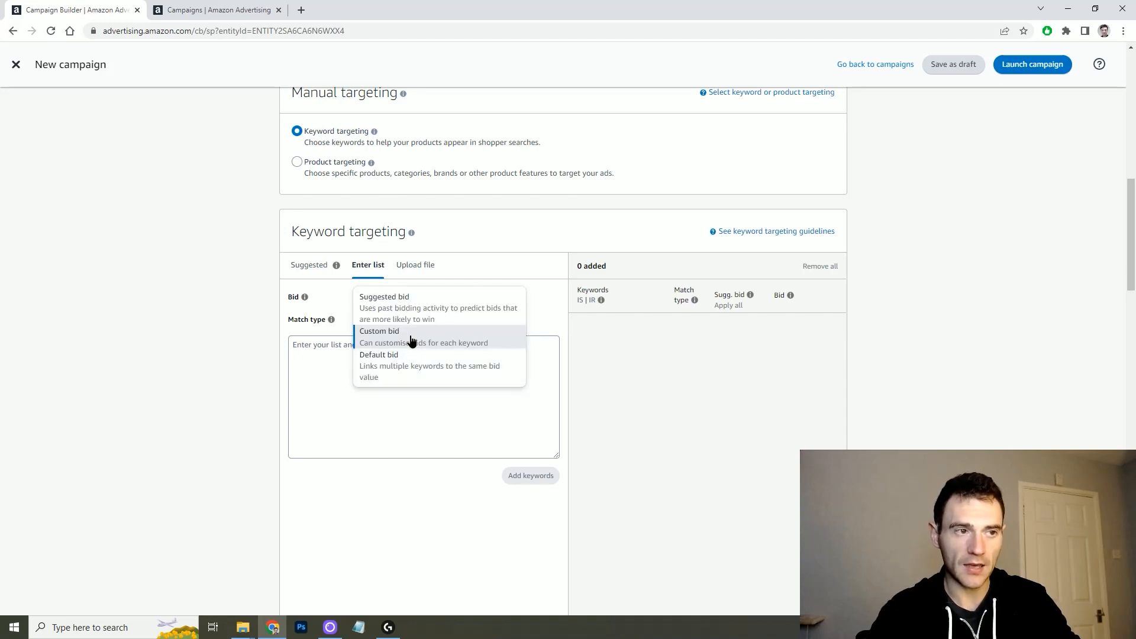
left_click(410, 342)
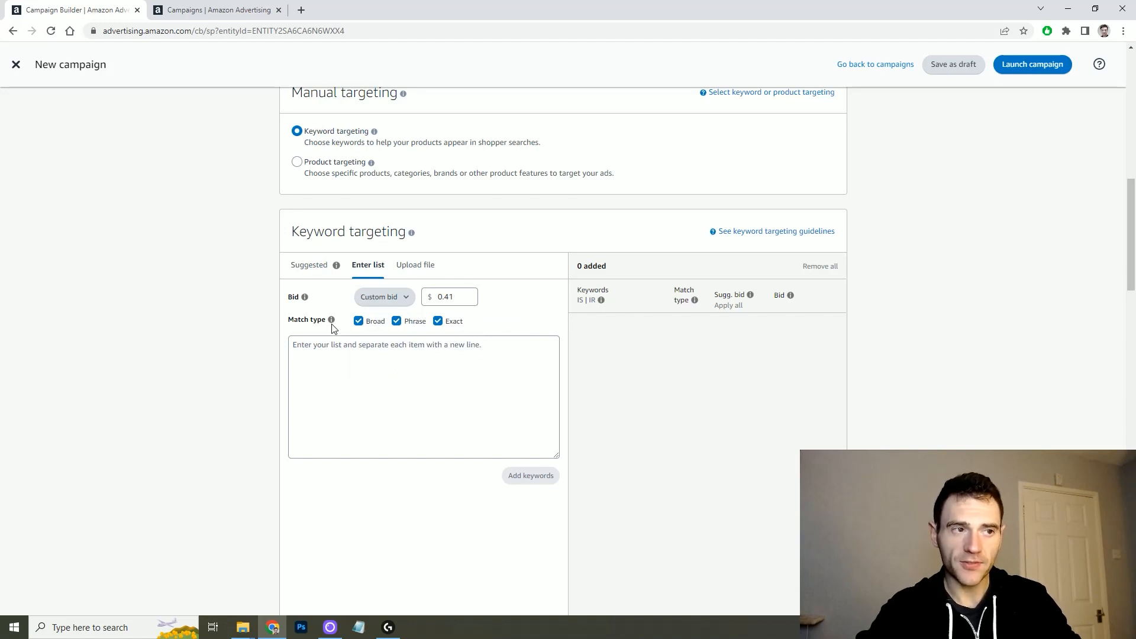
Step: Enter "alien coloring book" as the first keyword in the targeting list
mouse_move(331, 321)
left_click(365, 356)
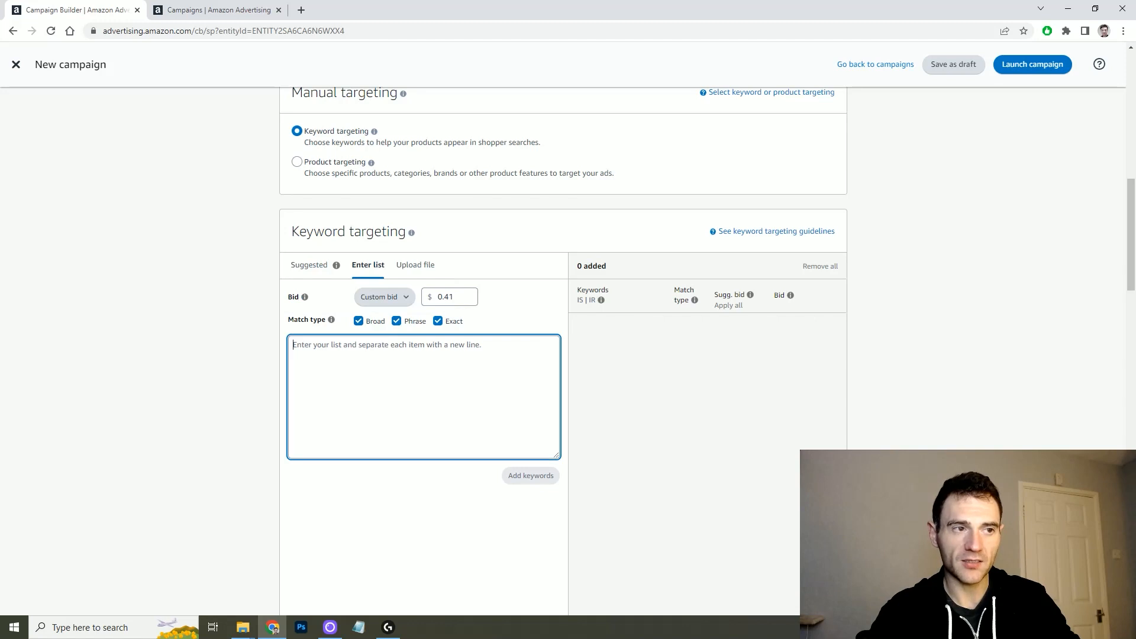
type("alien coloring book")
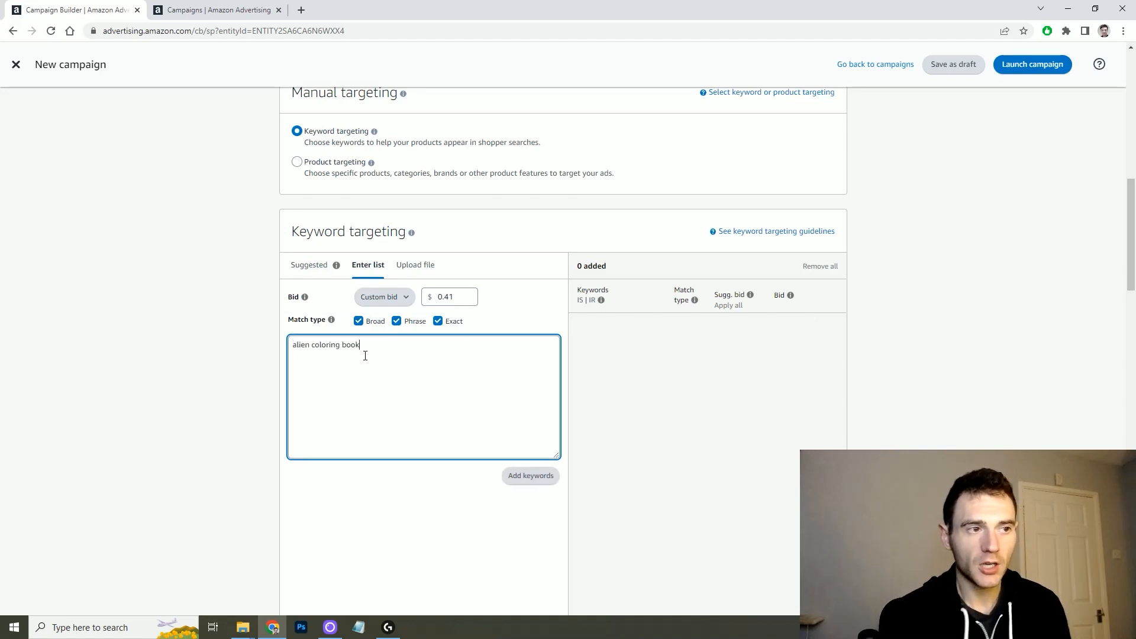
left_click(649, 424)
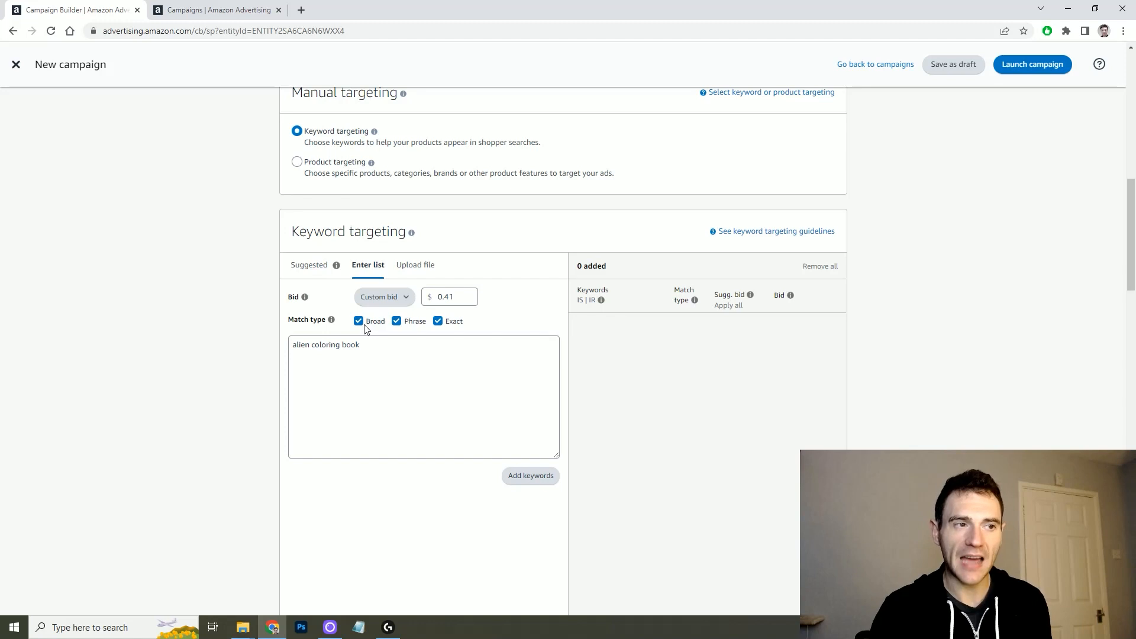
left_click_drag(364, 345, 271, 354)
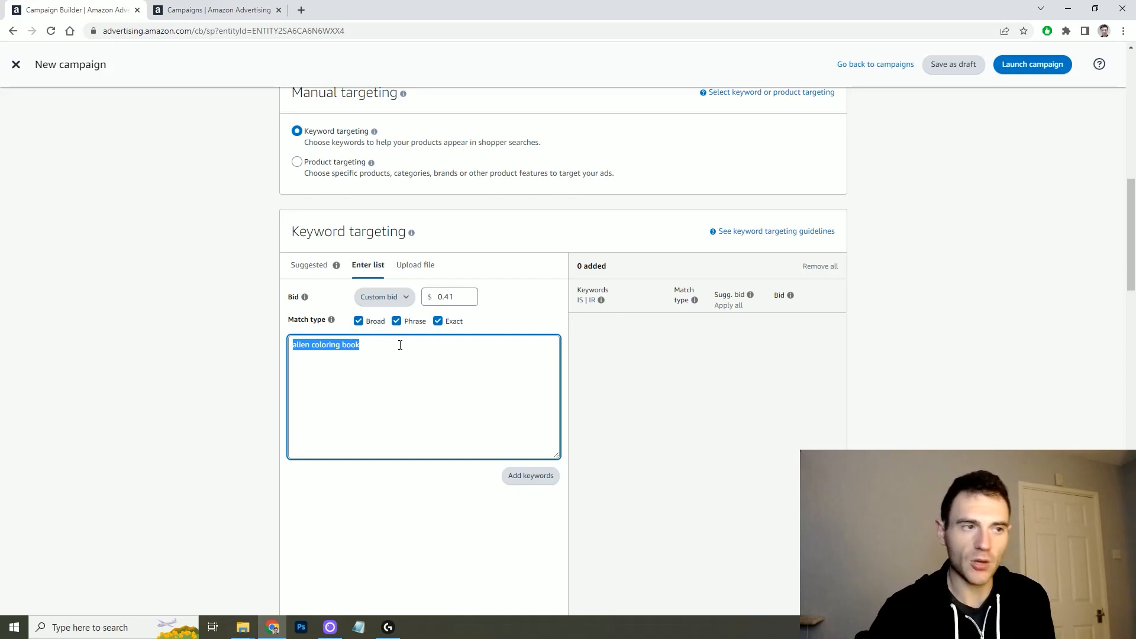
left_click(407, 343)
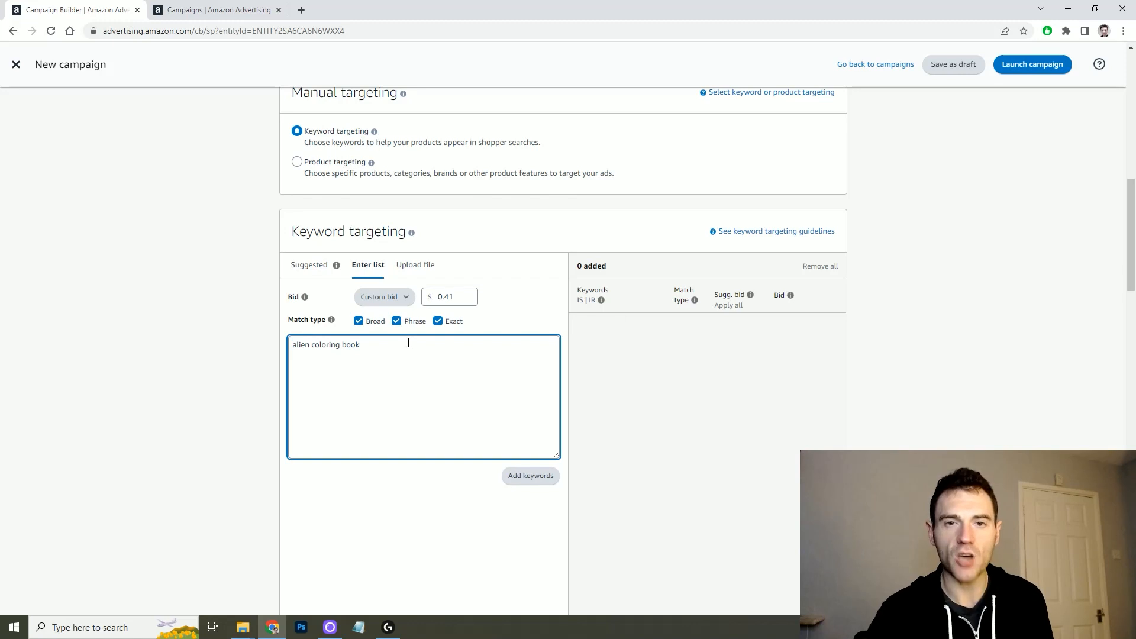
Step: Limit the match type to Phrase and add all suggested variations of "alien coloring book" to the keyword list
left_click(438, 322)
left_click(359, 322)
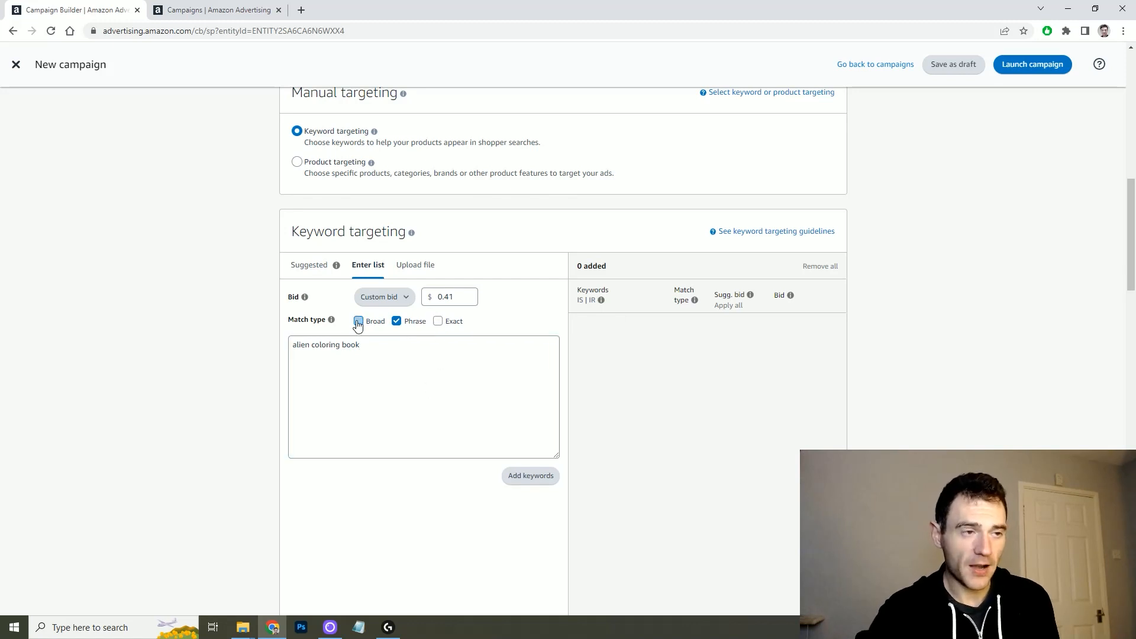
left_click(379, 345)
key("BackSpace")
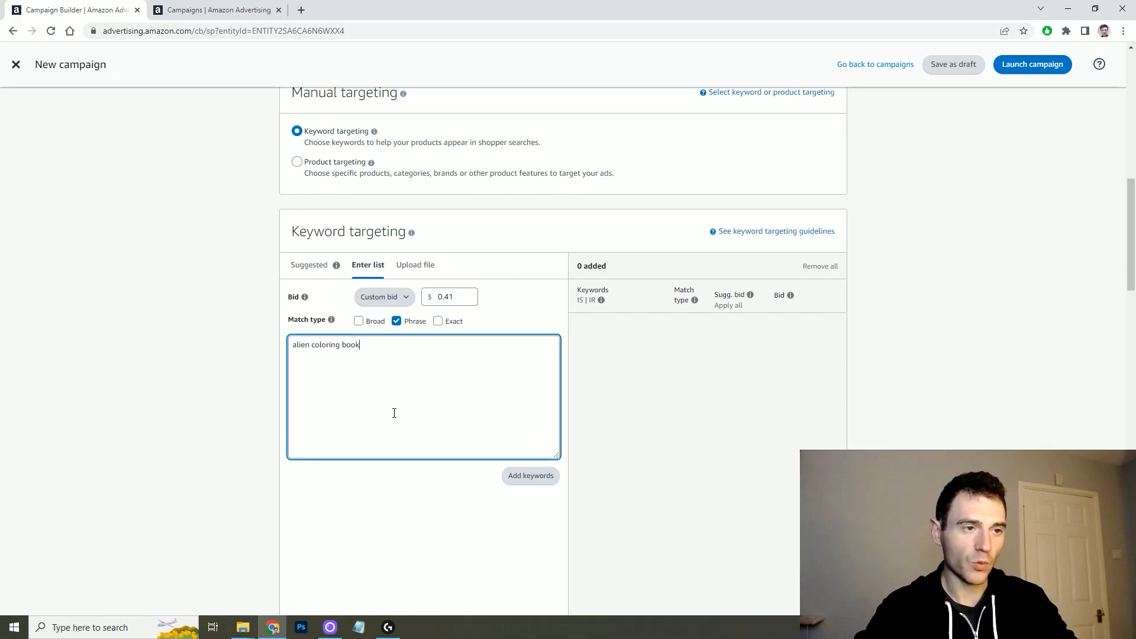
scroll(437, 387, "down", 2)
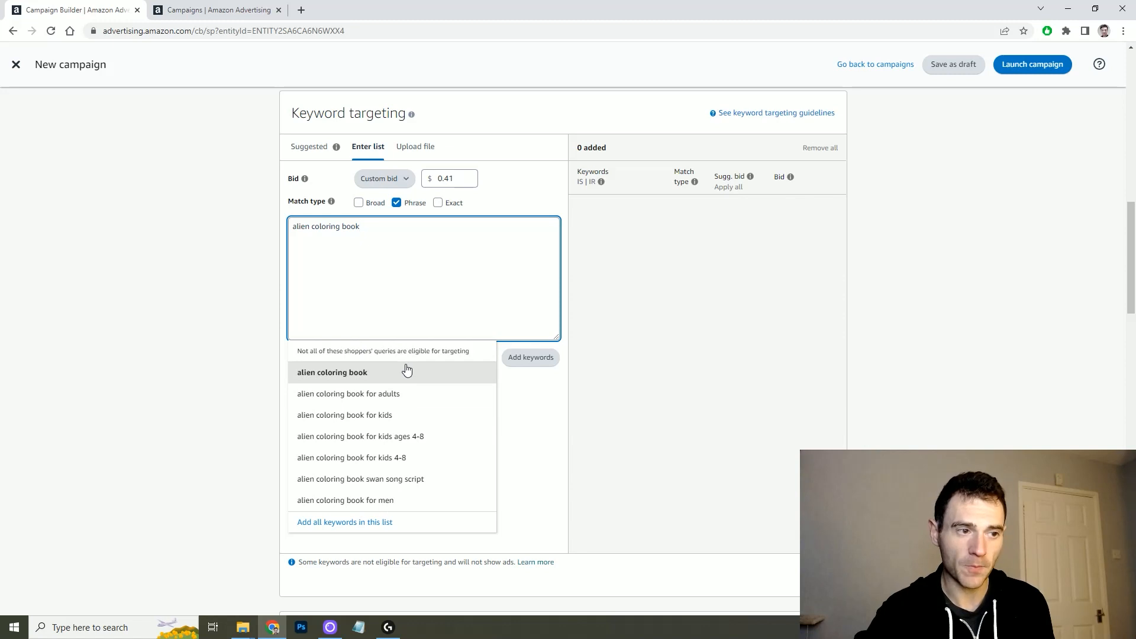
left_click(386, 523)
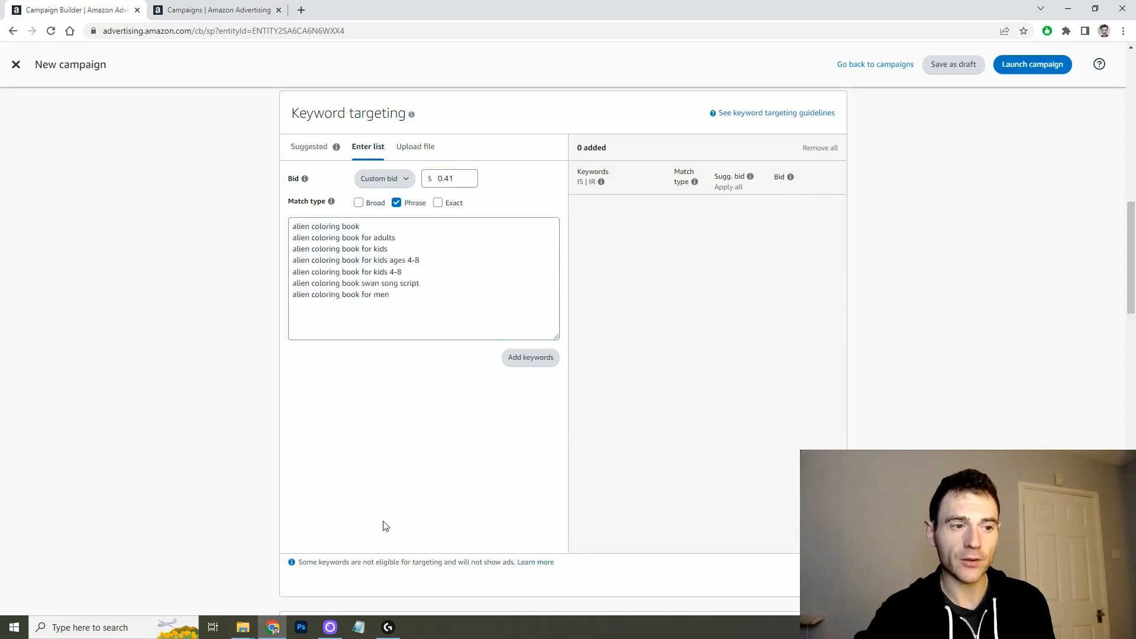
Step: Delete the keywords "alien coloring book for kids ages 4-8" and "alien coloring book for kids 4-8" from the list
left_click(452, 252)
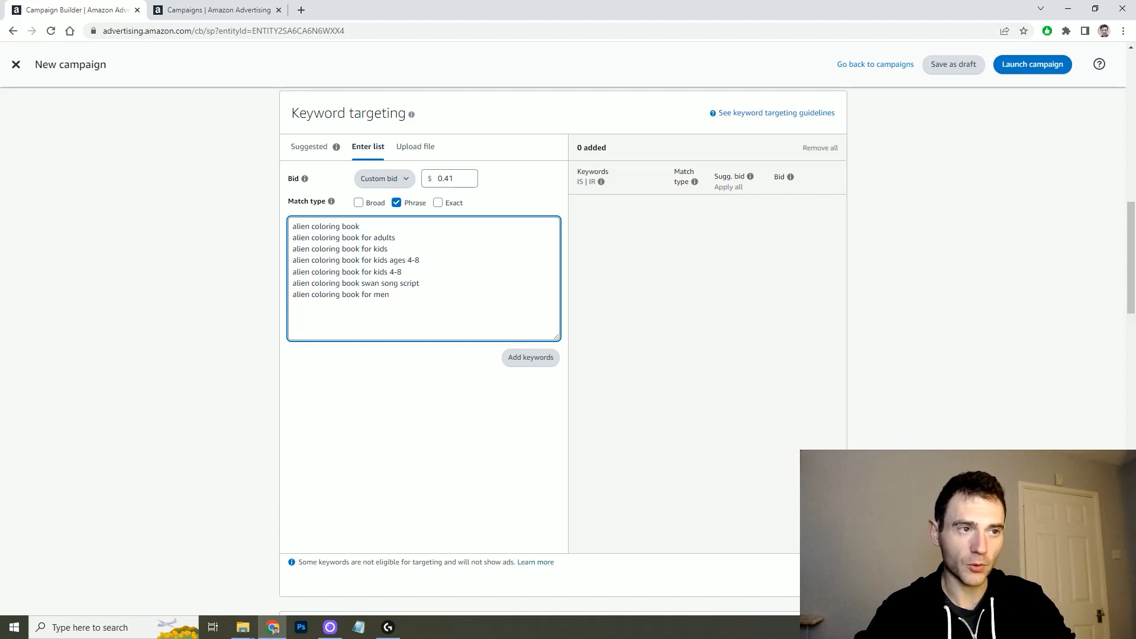
key("shift+Home")
key("shift+Left")
left_click_drag(476, 253, 477, 272)
key("BackSpace")
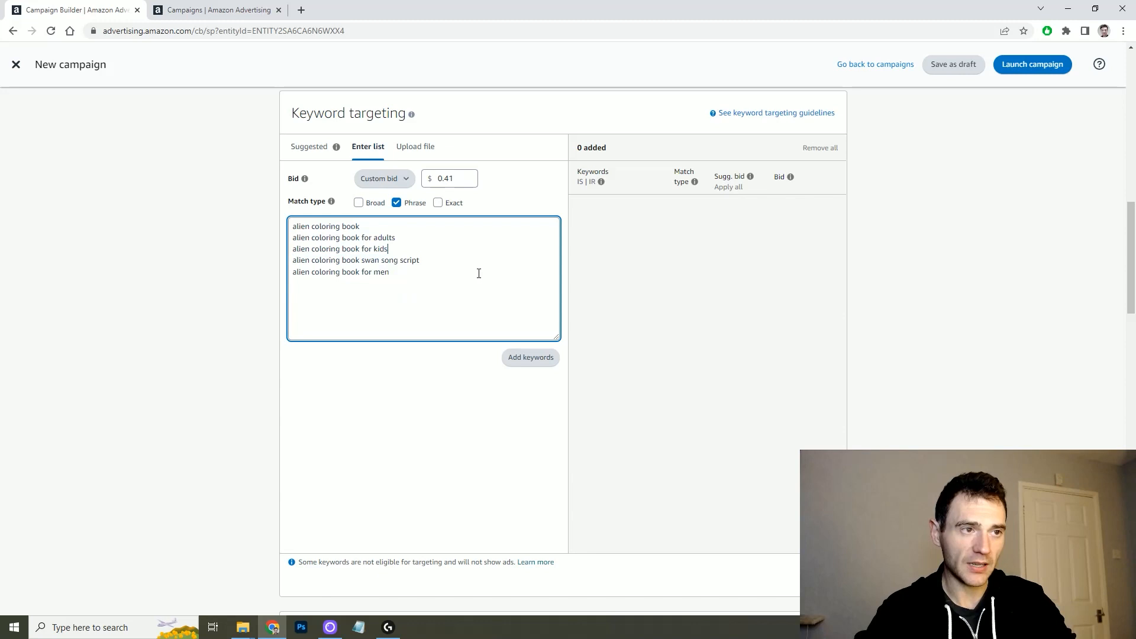
Step: Remove the keyword "alien coloring book swan song script" from the keyword list
left_click_drag(464, 254, 471, 261)
key("BackSpace")
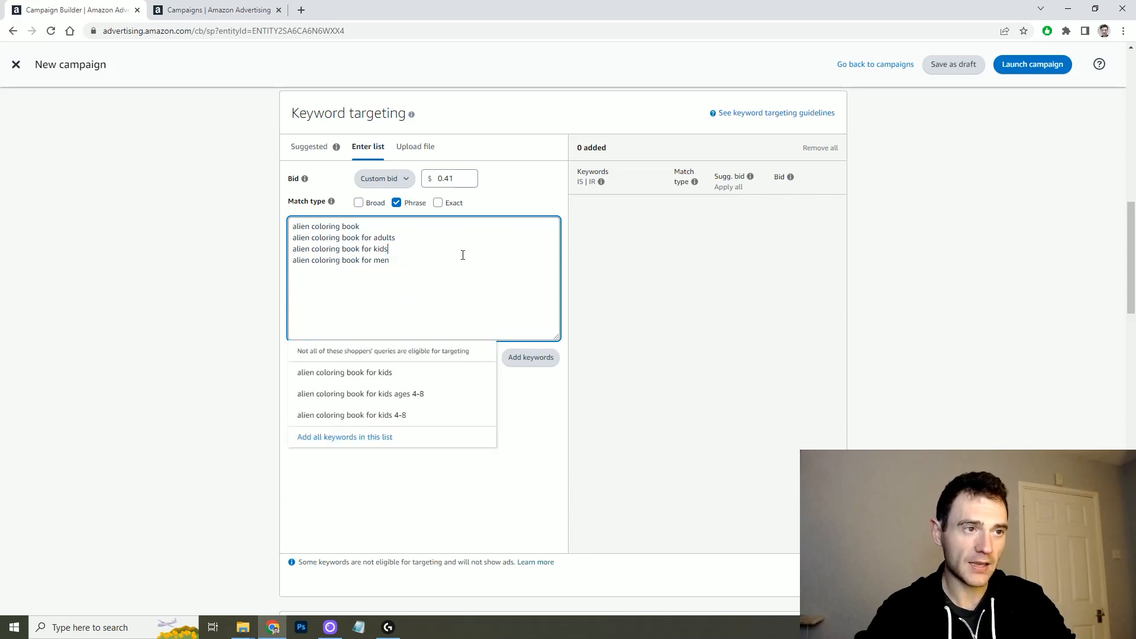
left_click(258, 243)
Step: Copy "alien coloring book for adults" to a new line and replace it with the suggested keyword "coloring books for adults relaxation alien"
triple_click(320, 236)
key("ctrl+c")
left_click(434, 260)
key("Return")
key("ctrl+v")
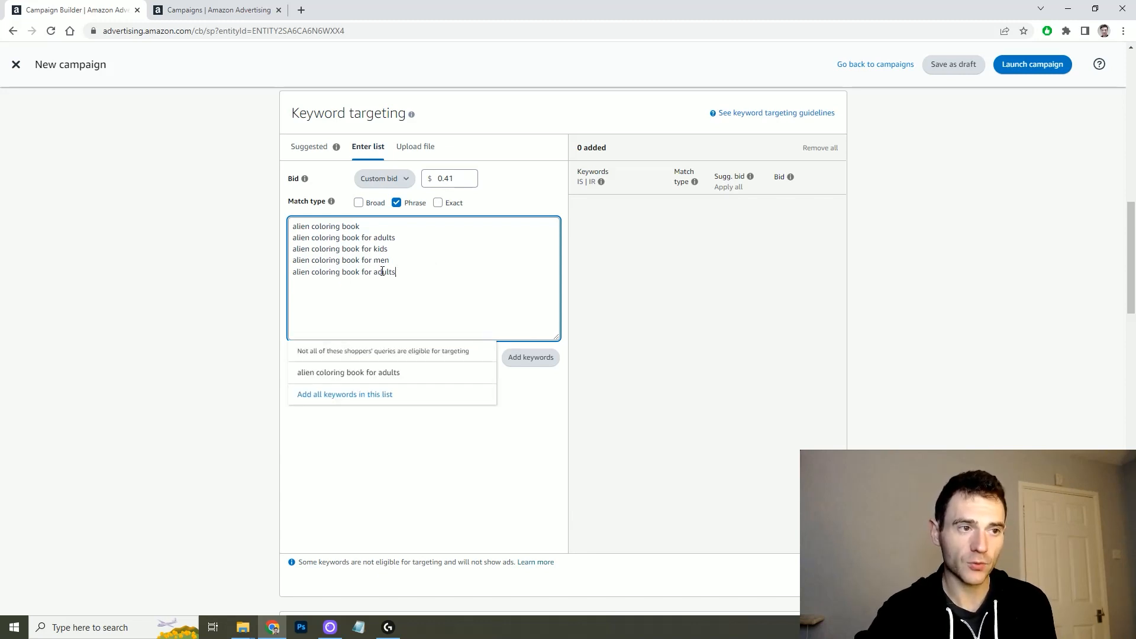
left_click(422, 395)
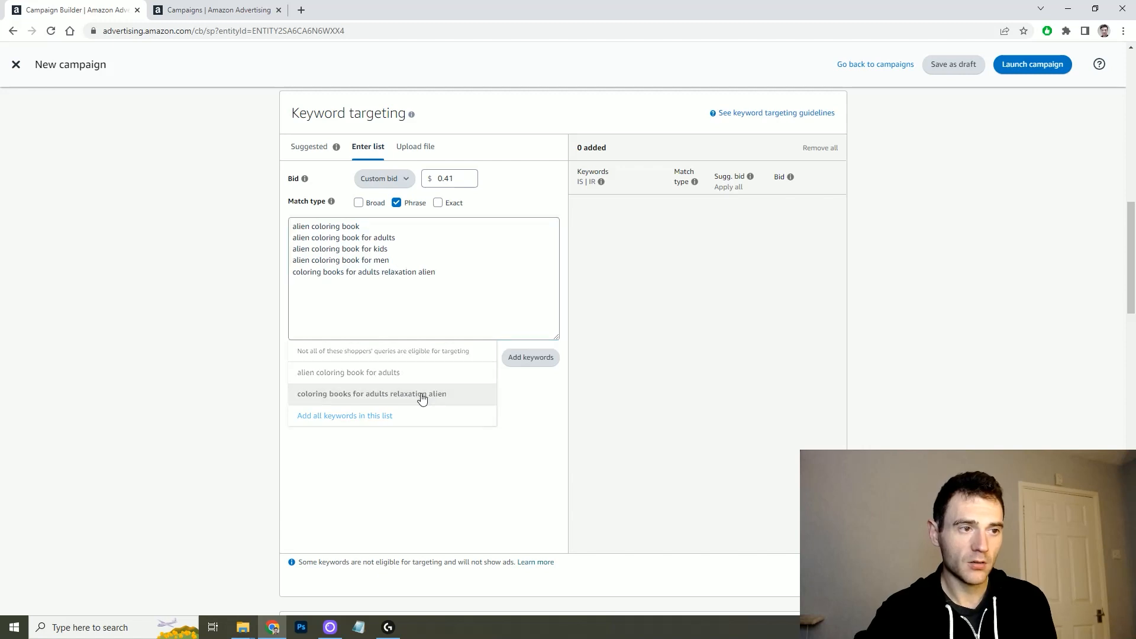
Step: Add the entered list of phrase-match keywords to the campaign's keyword targeting
left_click(451, 277)
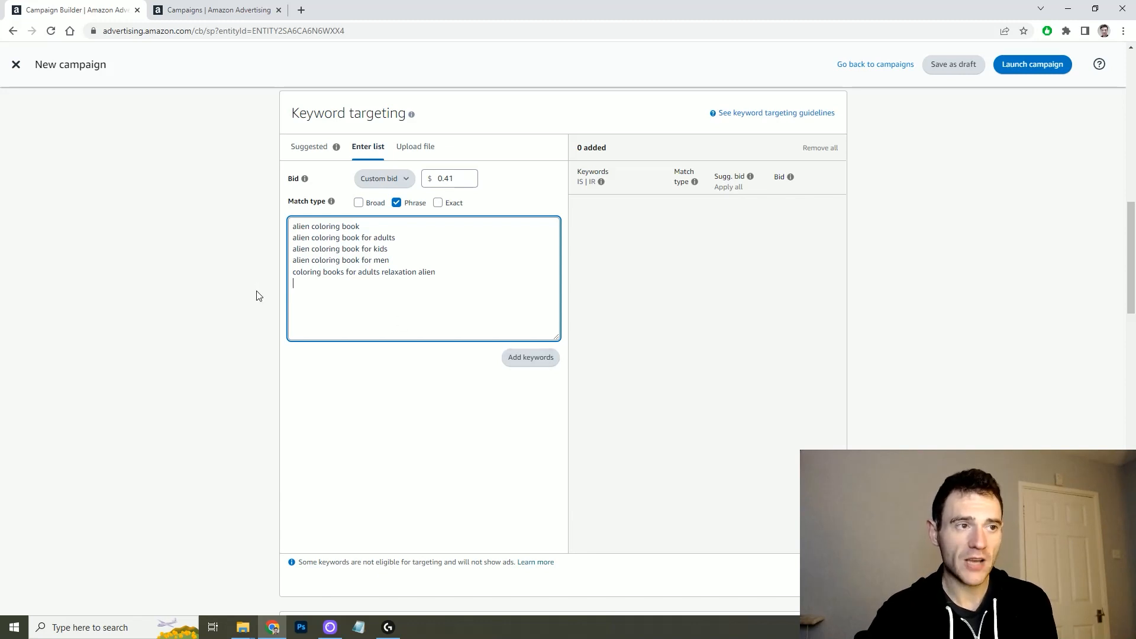
left_click(517, 360)
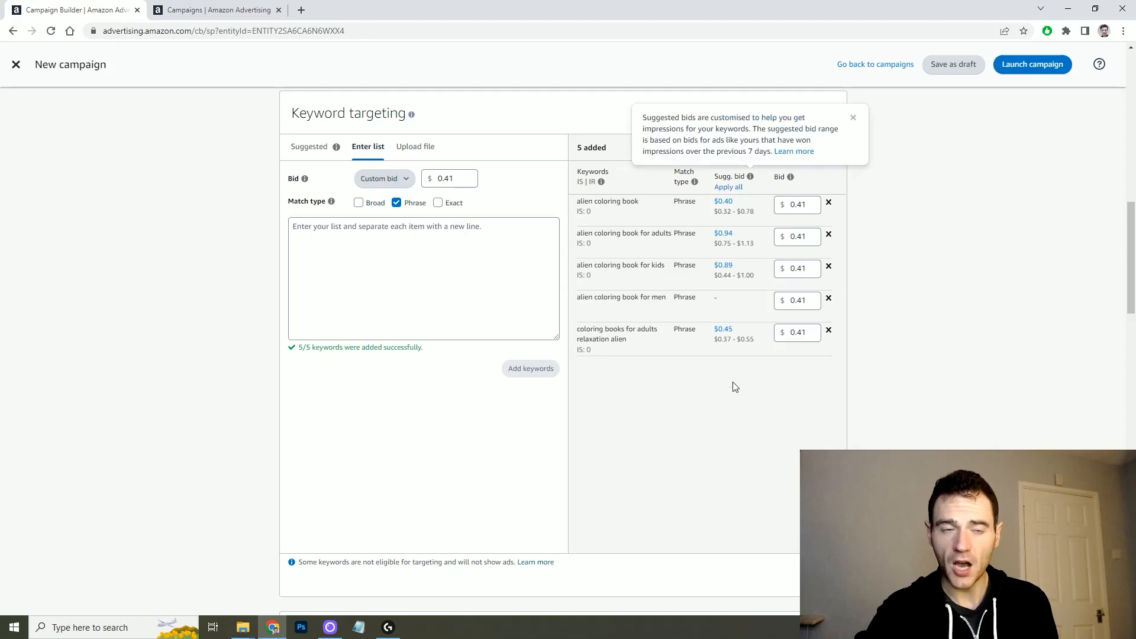
triple_click(658, 234)
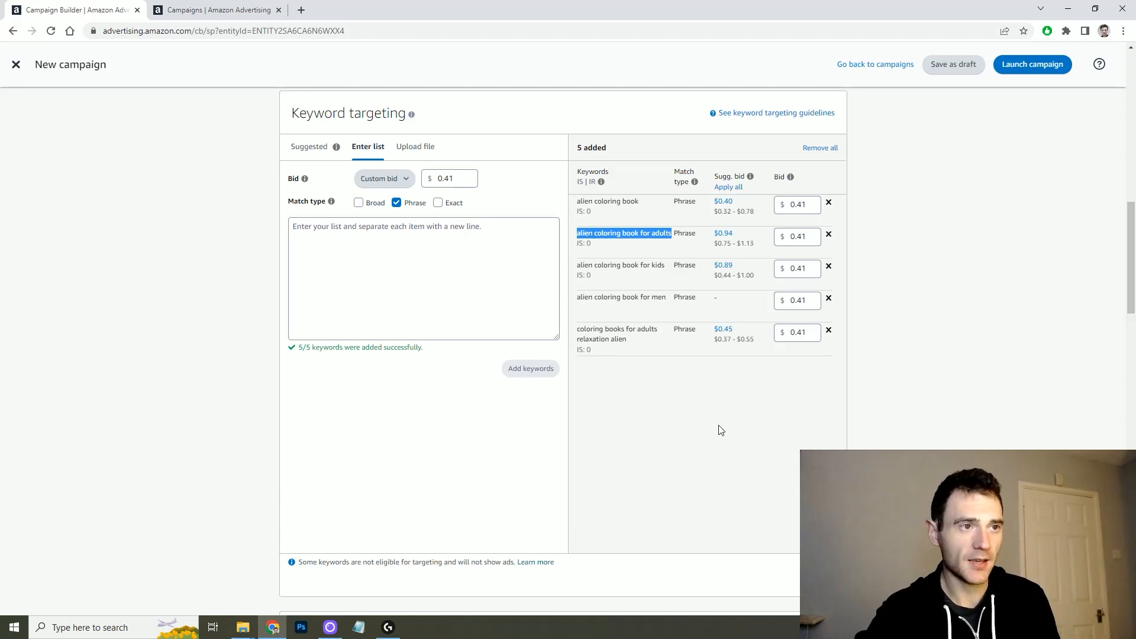
left_click(708, 436)
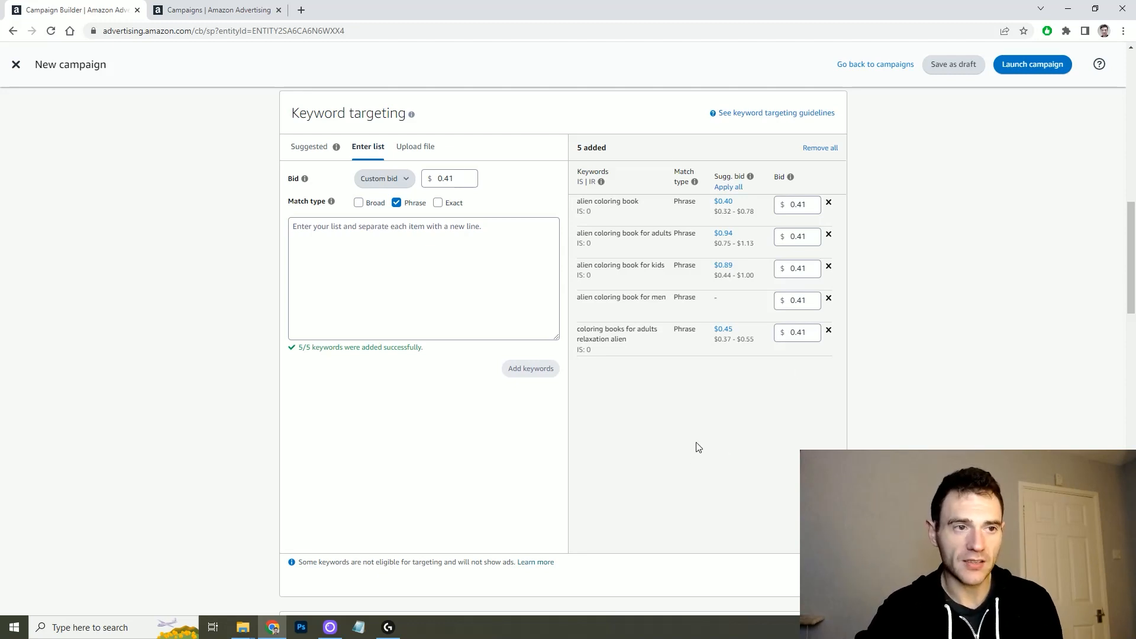
scroll(693, 401, "down", 6)
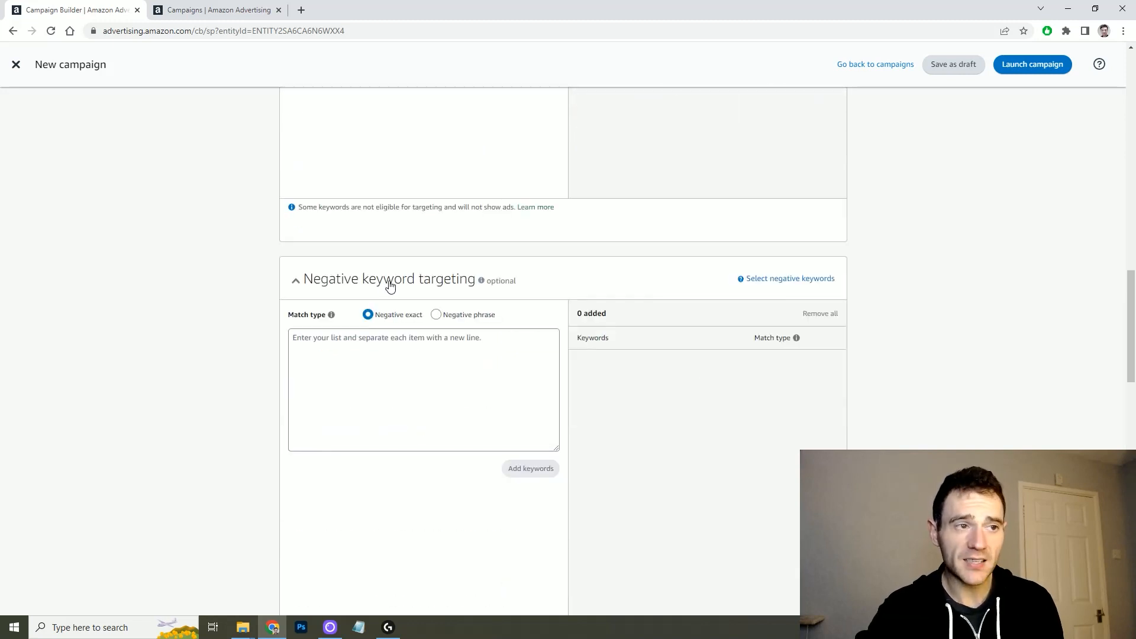
left_click(449, 365)
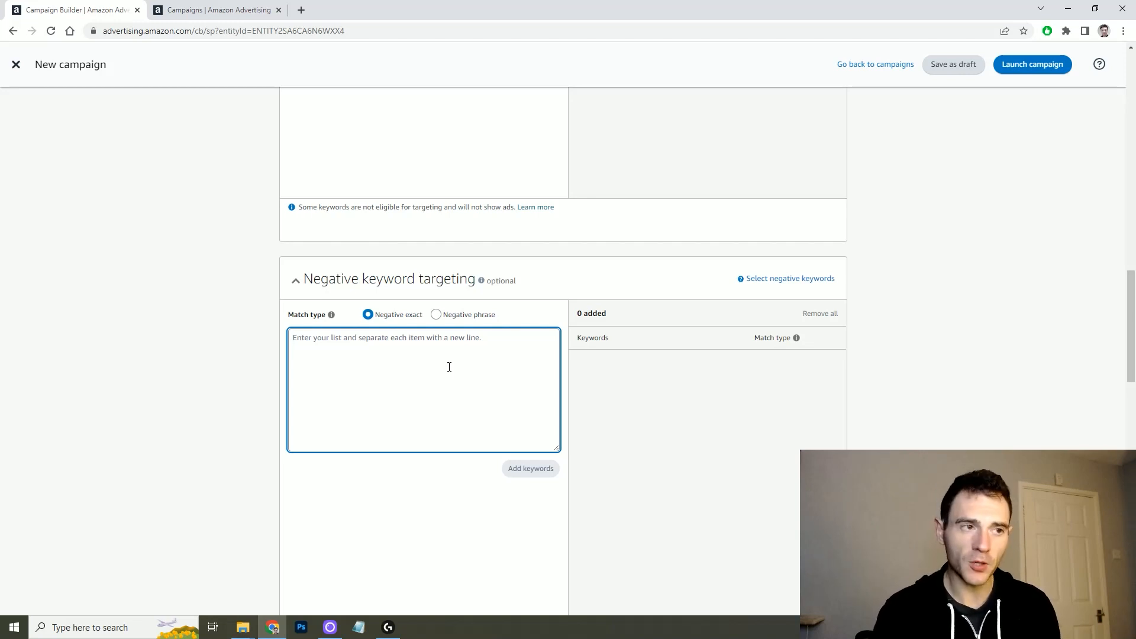
type("free")
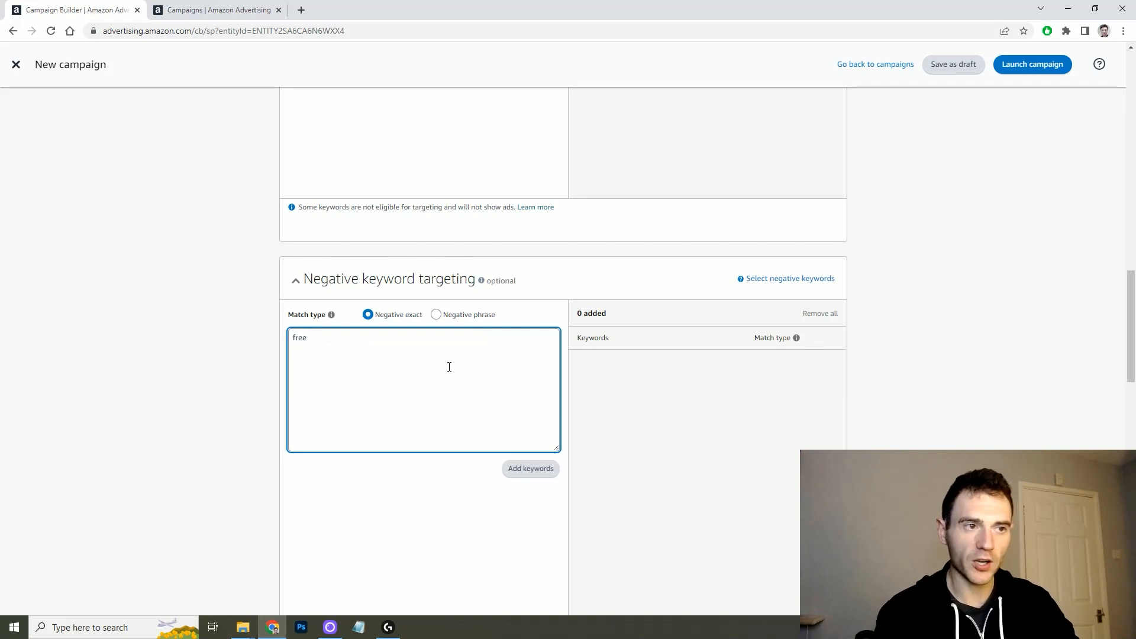
left_click(622, 432)
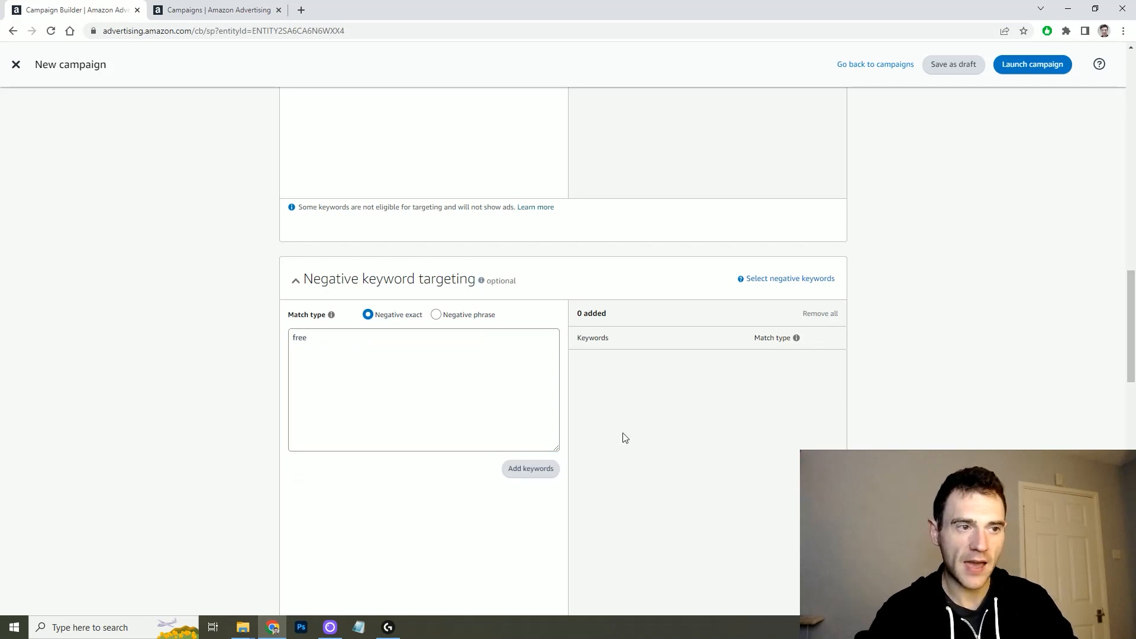
left_click(483, 419)
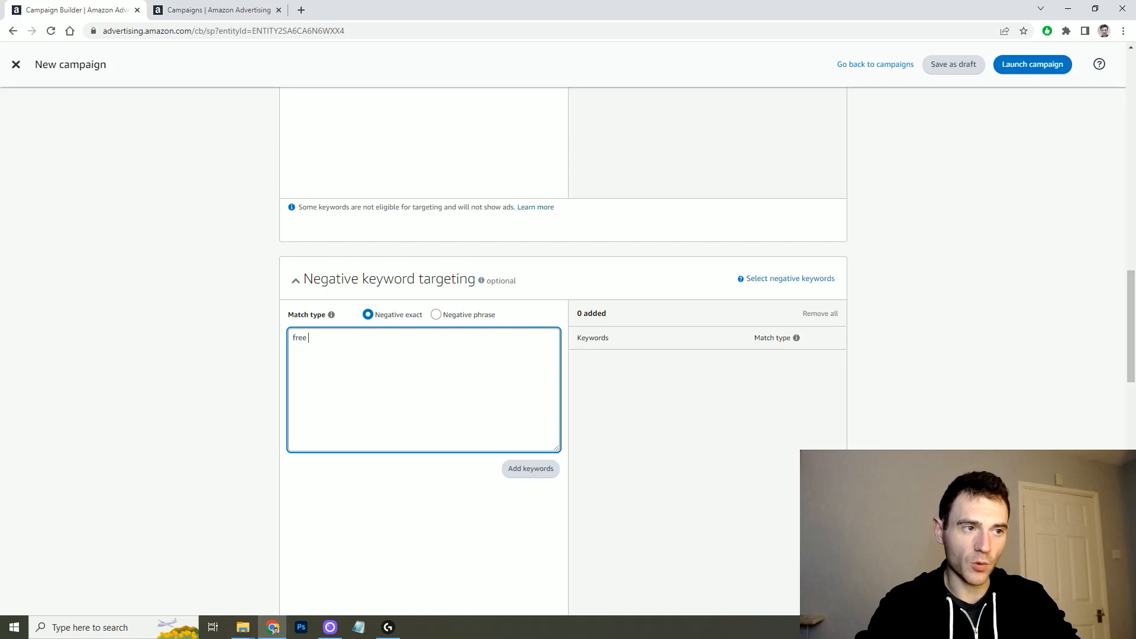
key("ctrl+a")
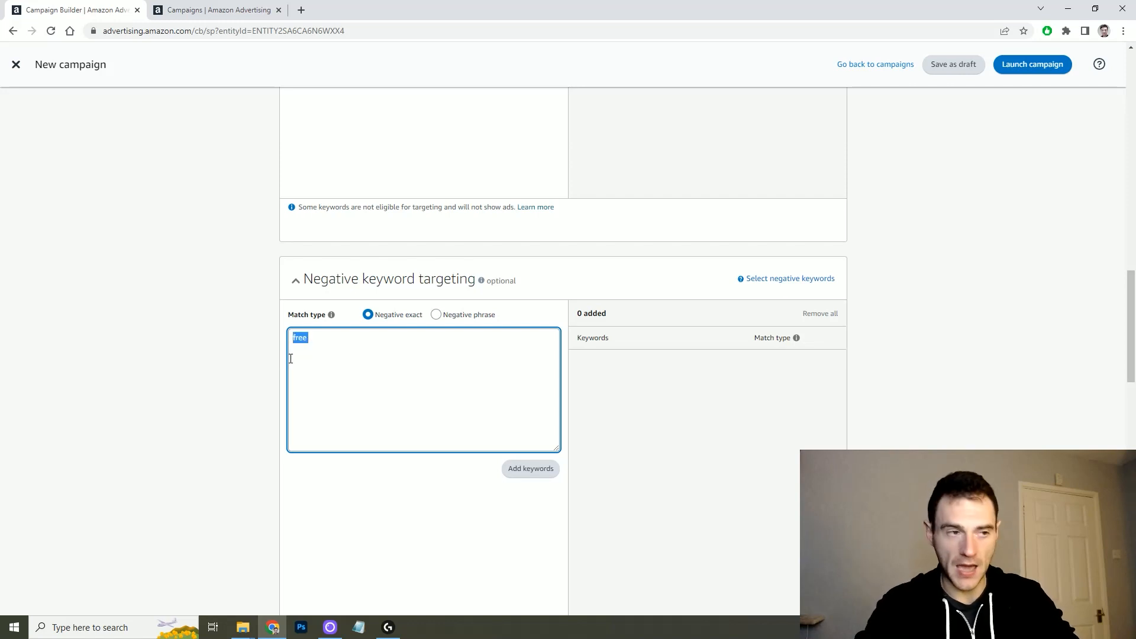
key("BackSpace")
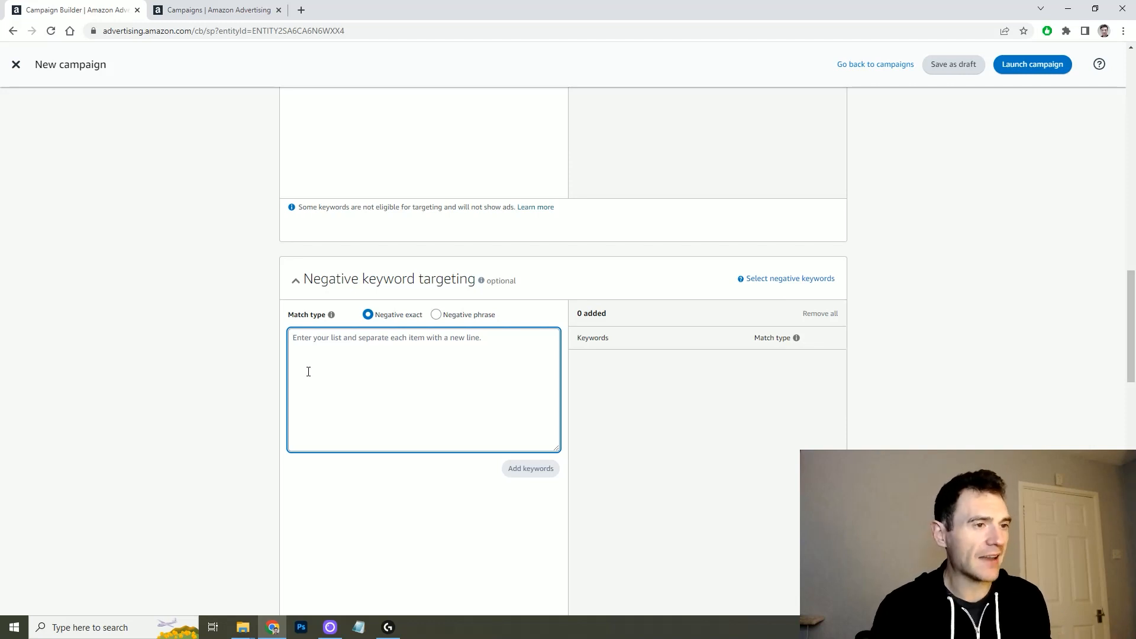
type("free")
key("ctrl+a")
key("BackSpace")
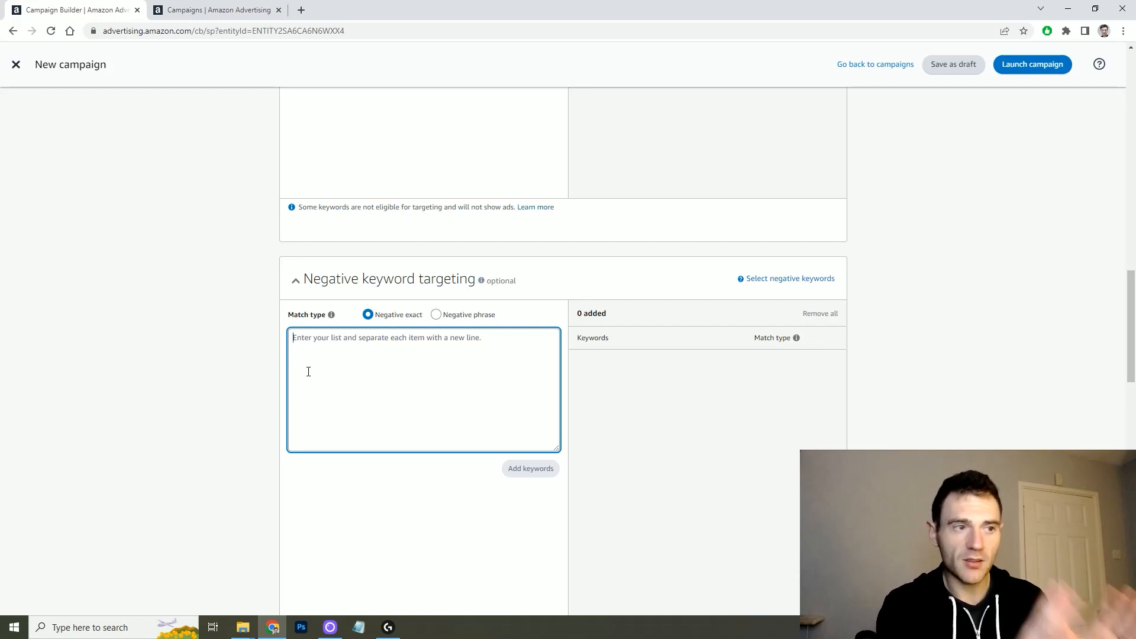
Step: Enter custom text "In space nobody can hear you scream... or see you color! With 40 incredible illustrations, this coloring book is a must for alien fans young and old."
scroll(308, 371, "down", 6)
scroll(371, 368, "up", 6)
scroll(328, 296, "down", 5)
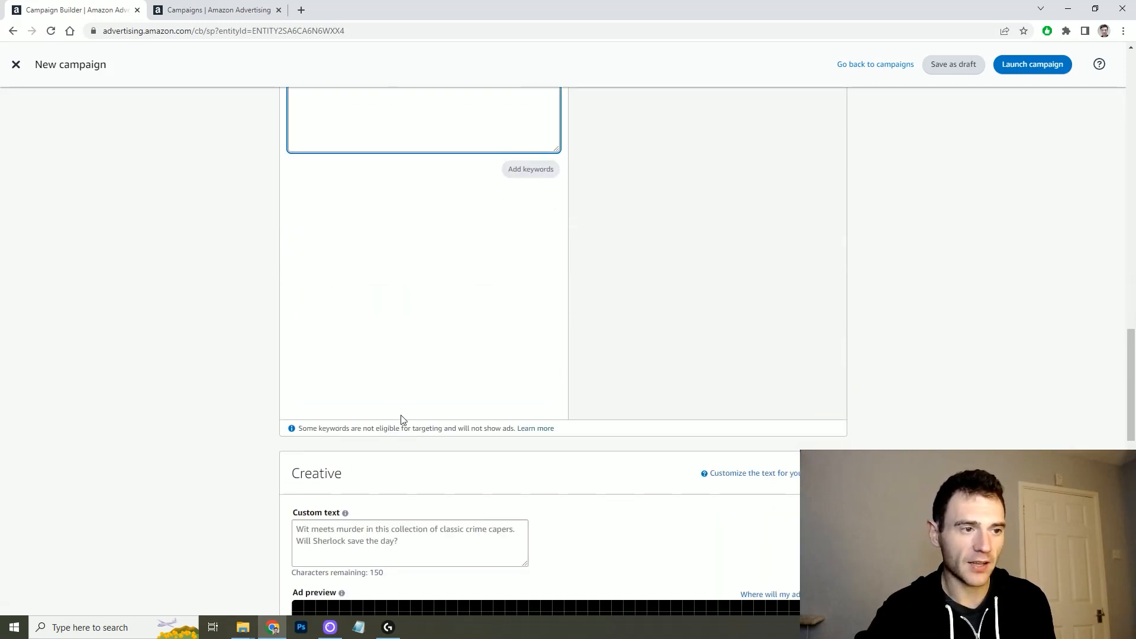
scroll(403, 420, "down", 2)
left_click(403, 423)
scroll(509, 468, "down", 2)
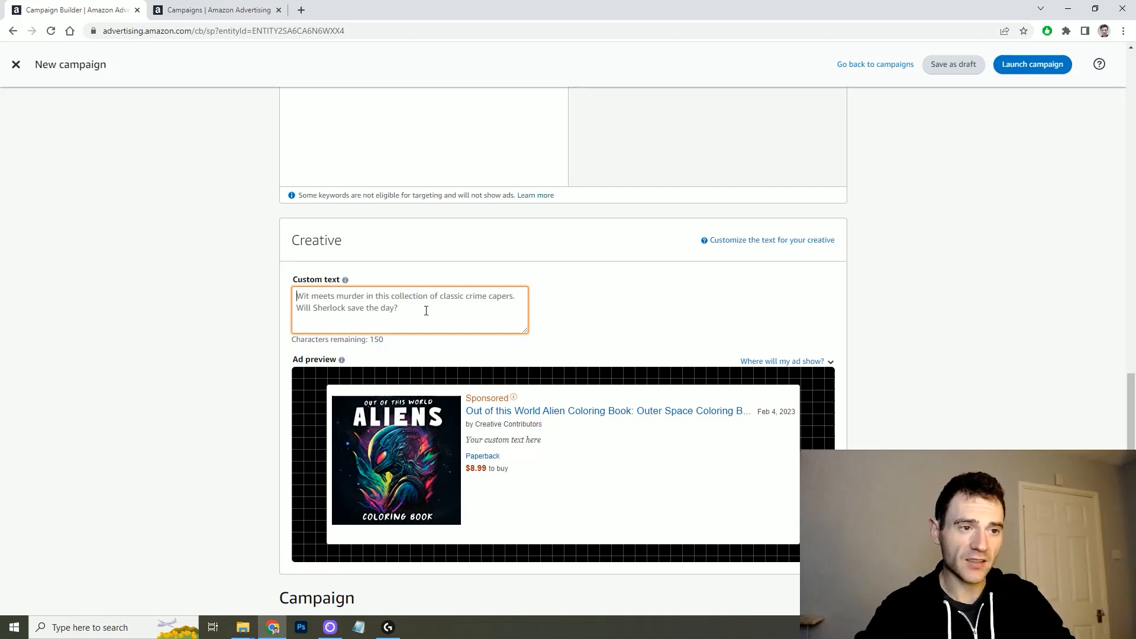
type("In space nobody can hear you scream... or see you color! With 40 incredible illustrations, this coloring book is a must for alien fans young and old.")
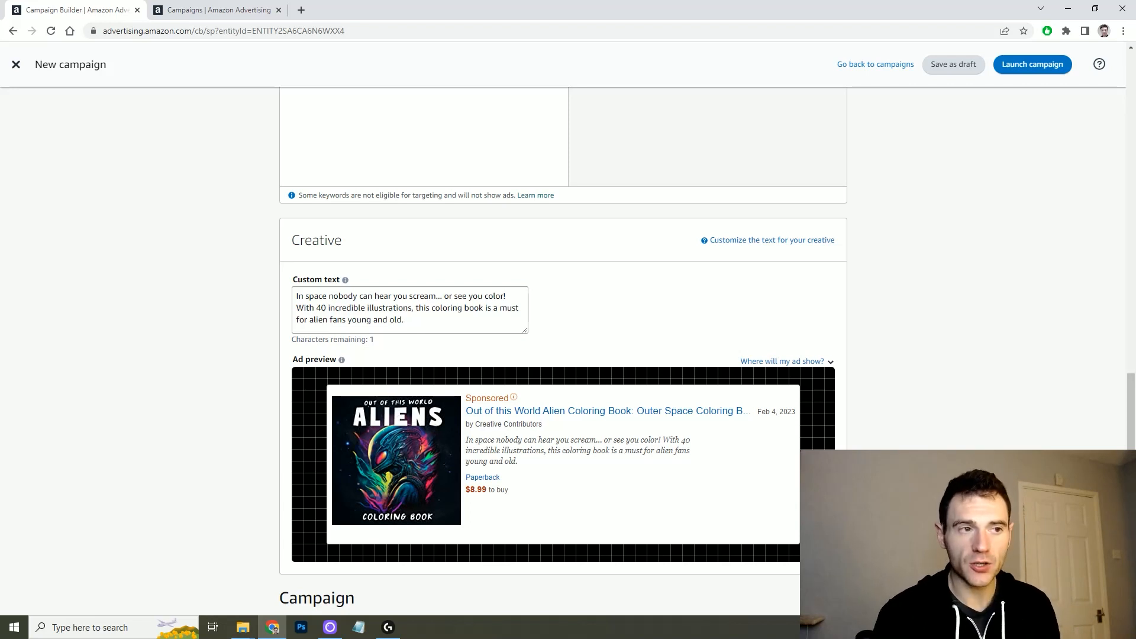
left_click(431, 322)
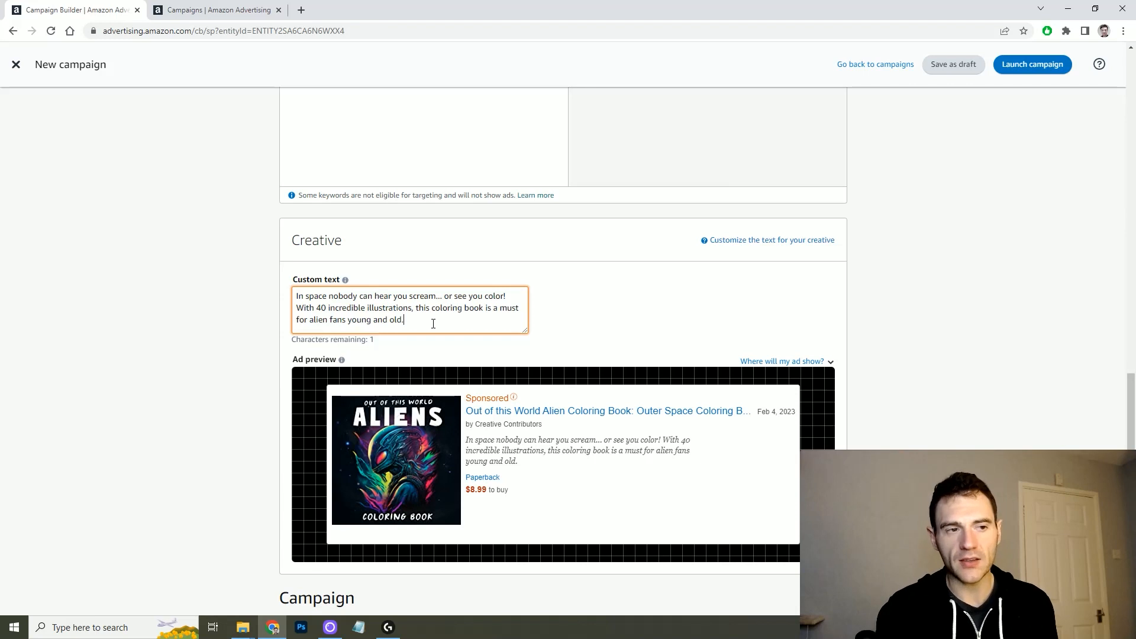
left_click(254, 379)
Step: Change the campaign bidding strategy to "Dynamic bids - down only"
scroll(254, 378, "down", 3)
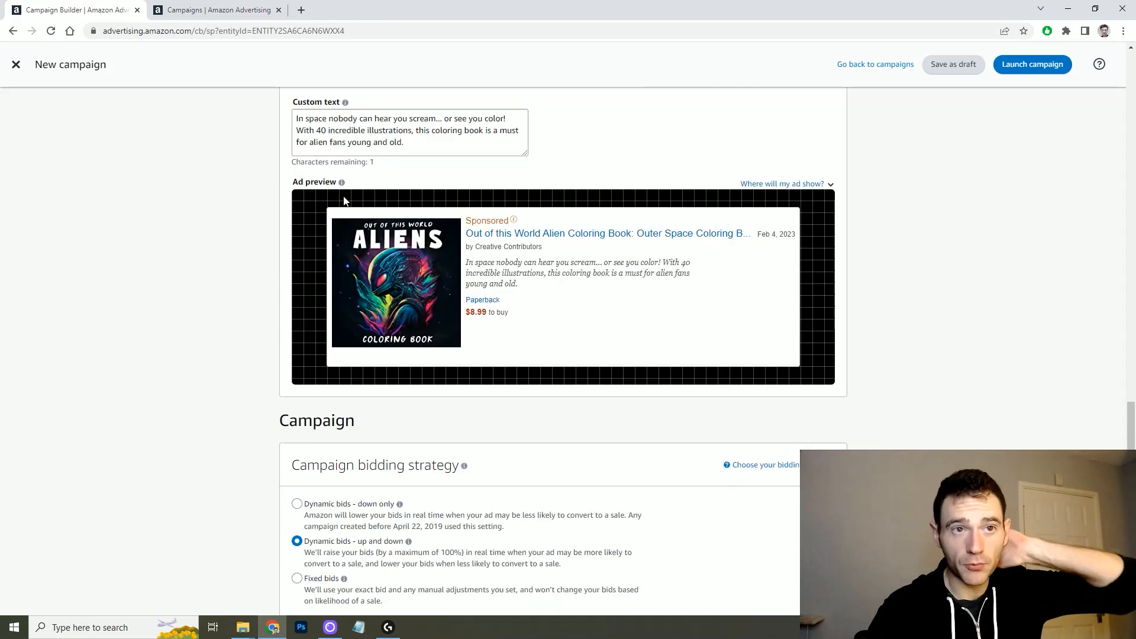
scroll(238, 408, "down", 3)
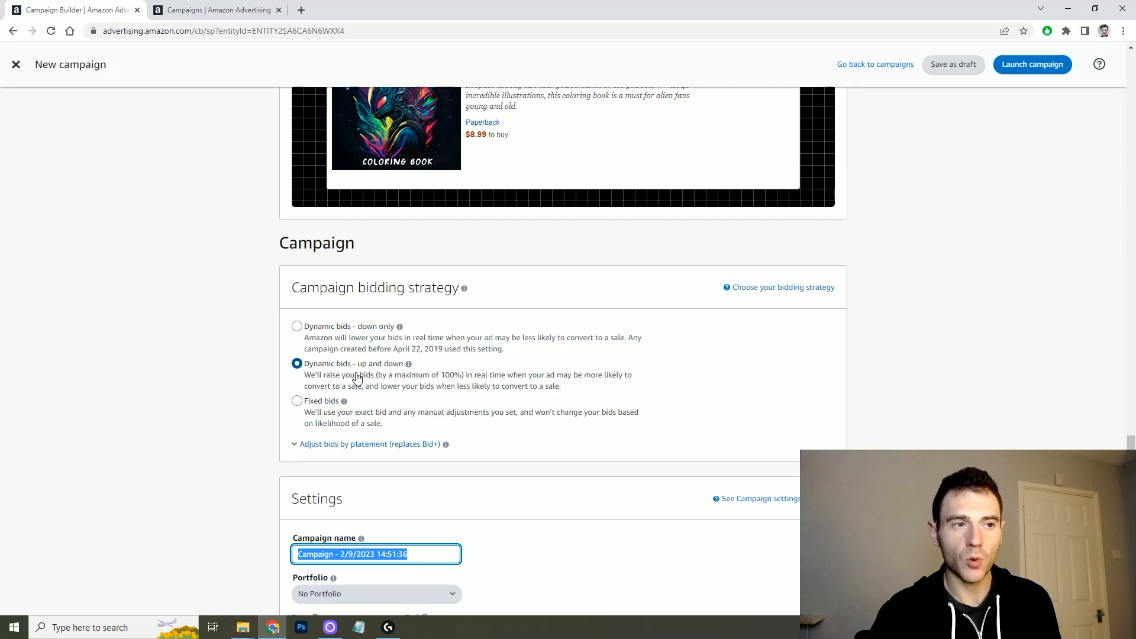
scroll(895, 393, "up", 10)
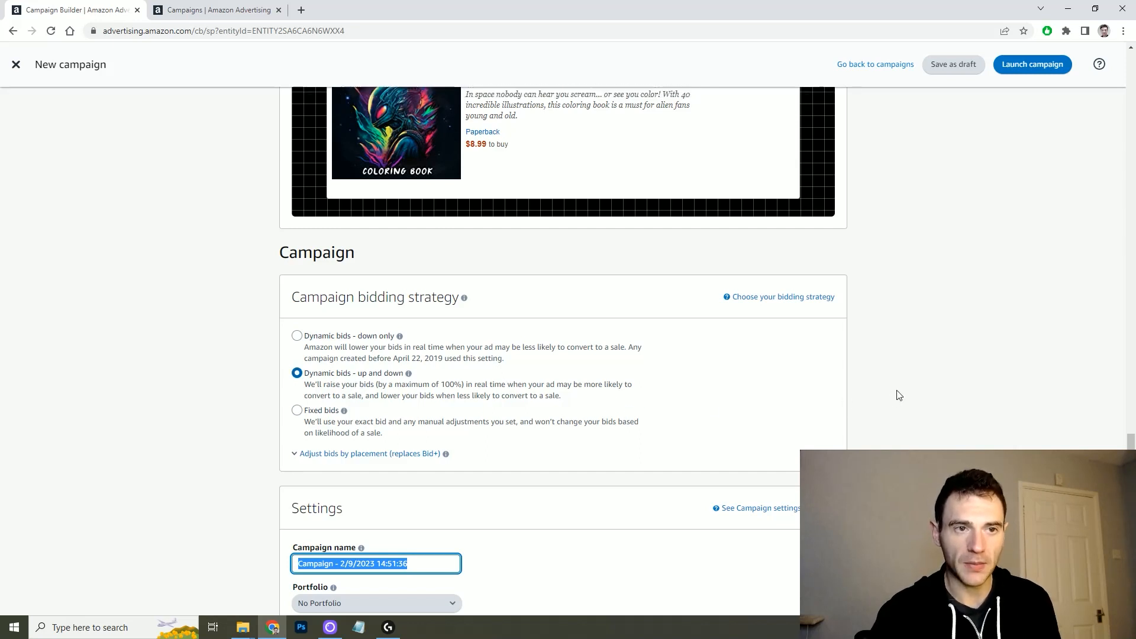
scroll(904, 391, "up", 3)
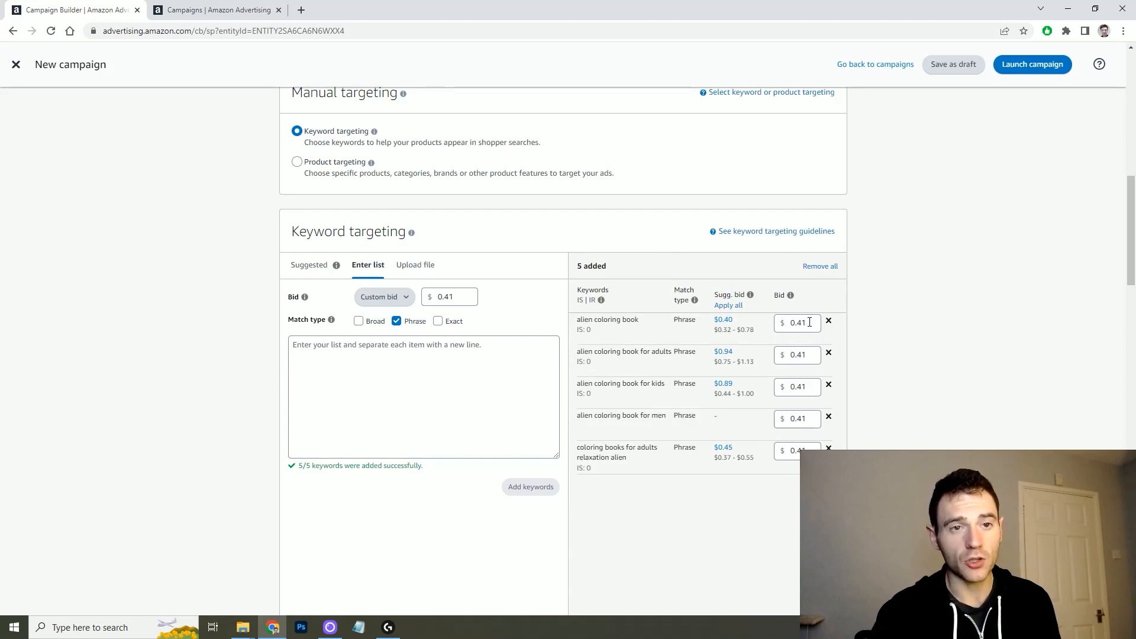
scroll(855, 338, "down", 20)
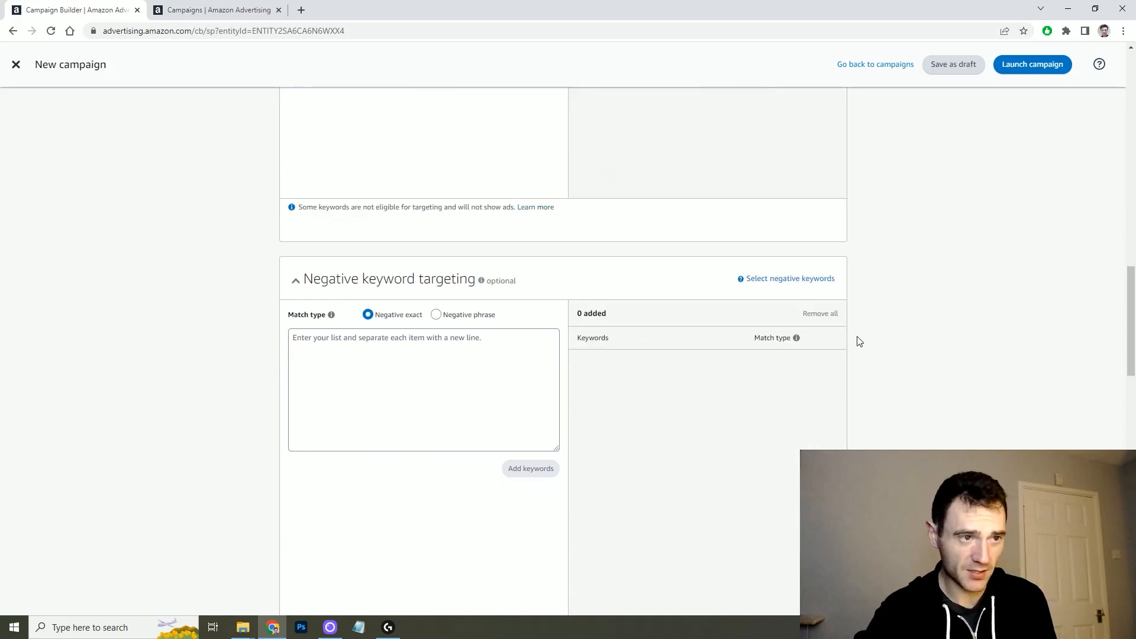
scroll(873, 337, "down", 3)
scroll(873, 337, "up", 4)
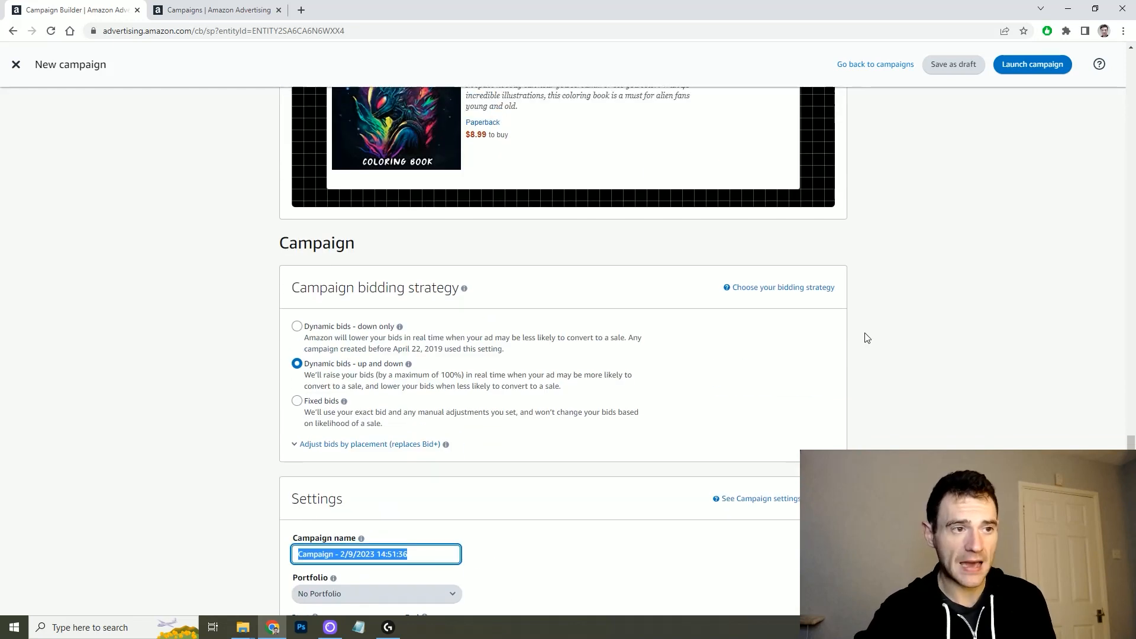
left_click(357, 336)
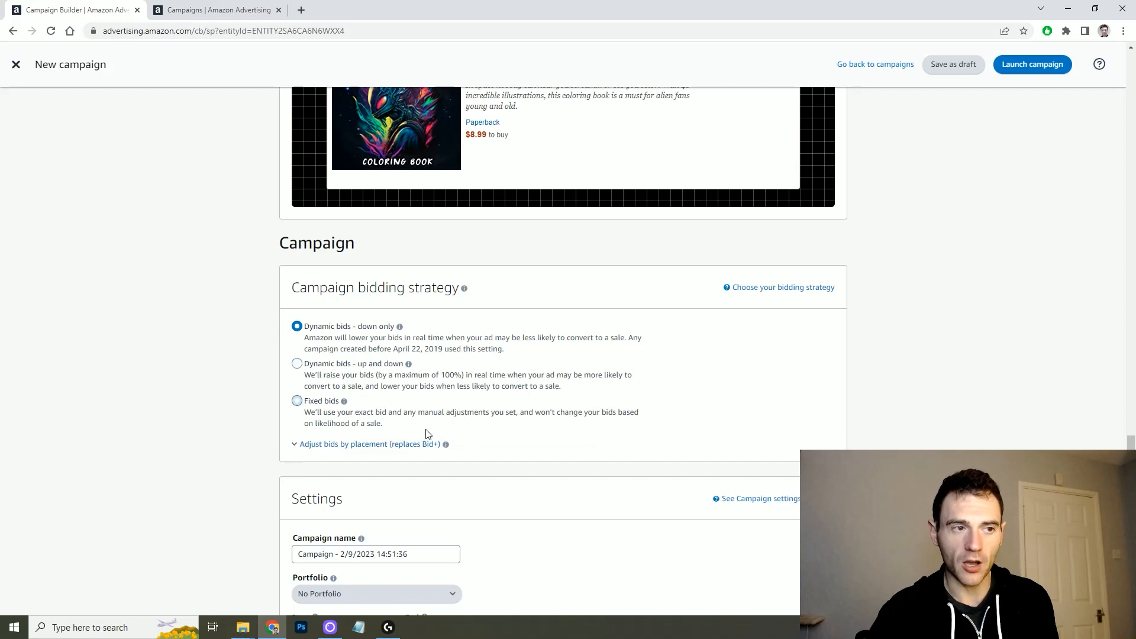
Step: Adjust bids by placement with a 10% increase for Top of search (first page)
left_click(424, 444)
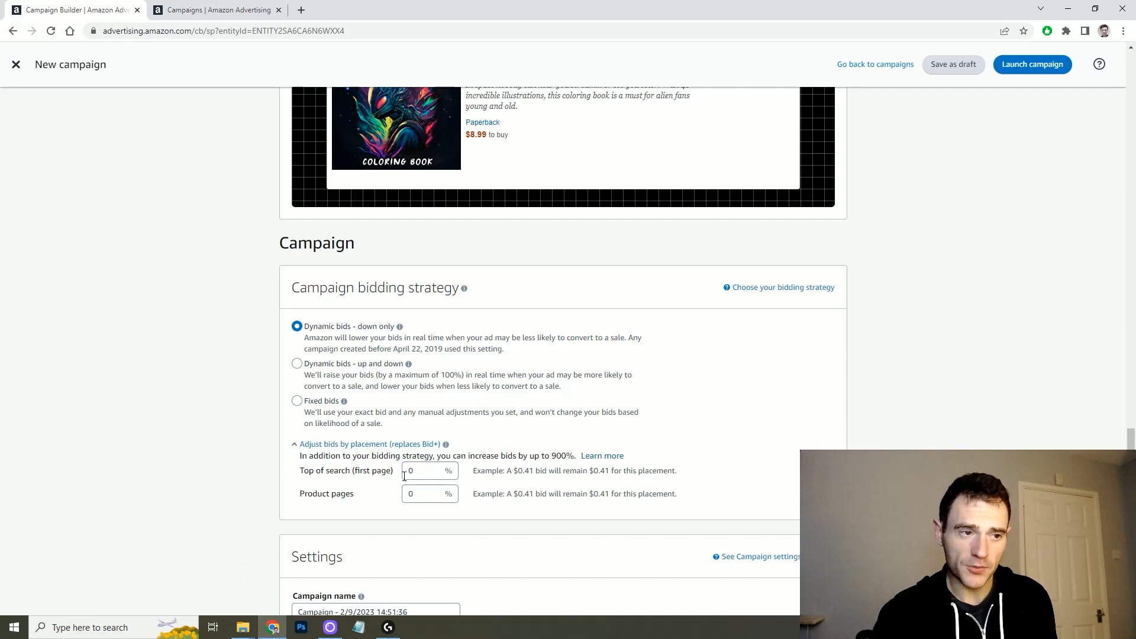
left_click(414, 471)
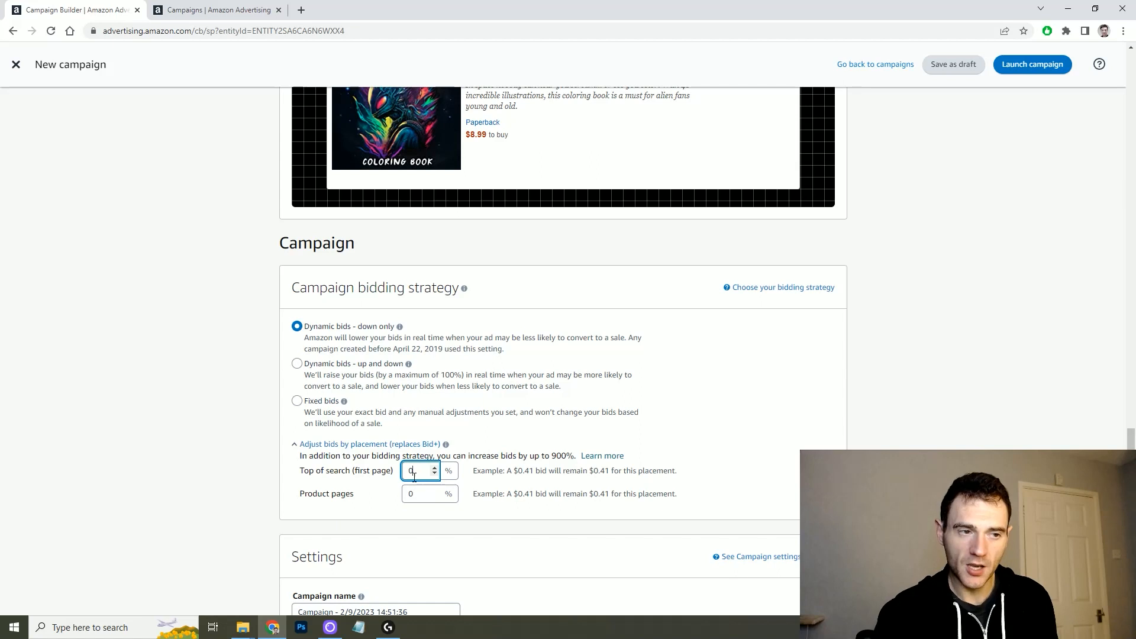
double_click(409, 472)
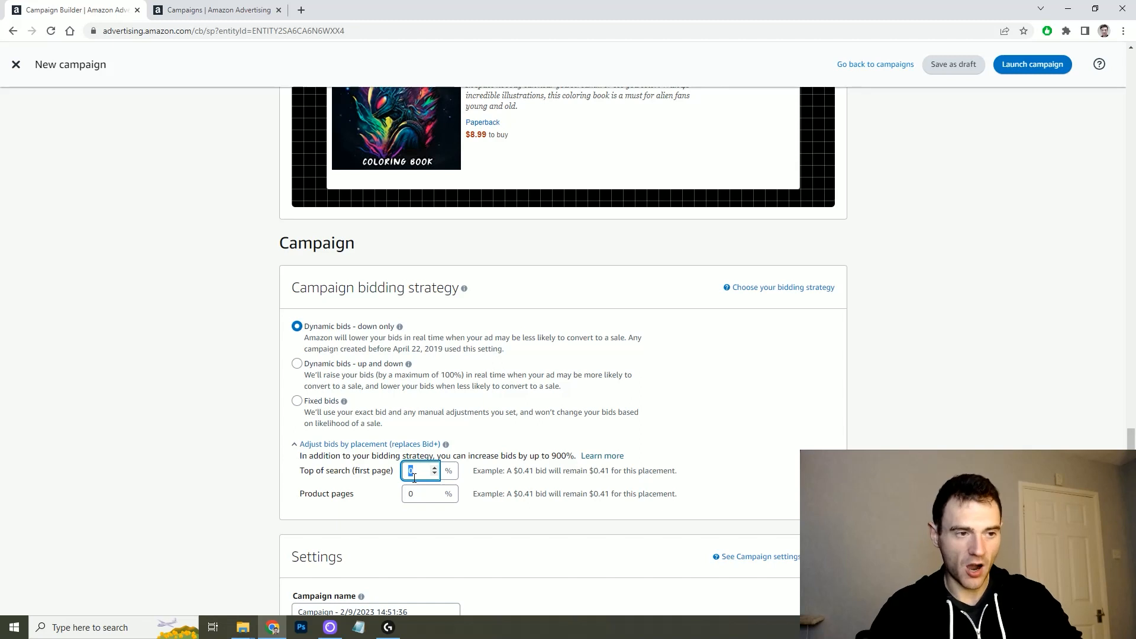
type("10")
left_click(265, 477)
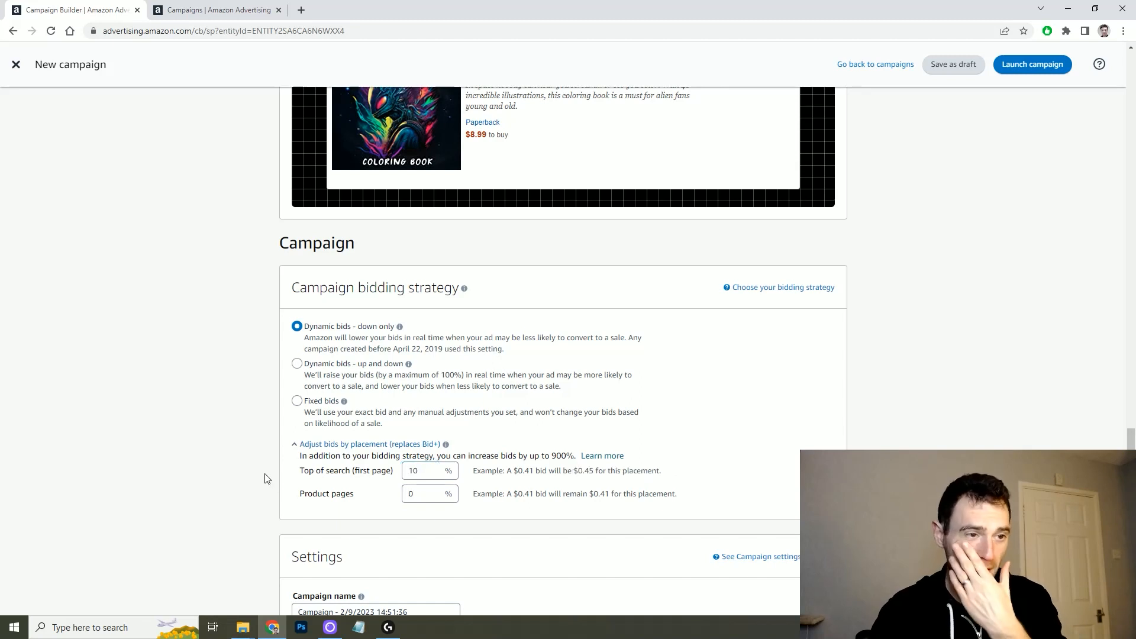
triple_click(531, 472)
left_click(595, 473)
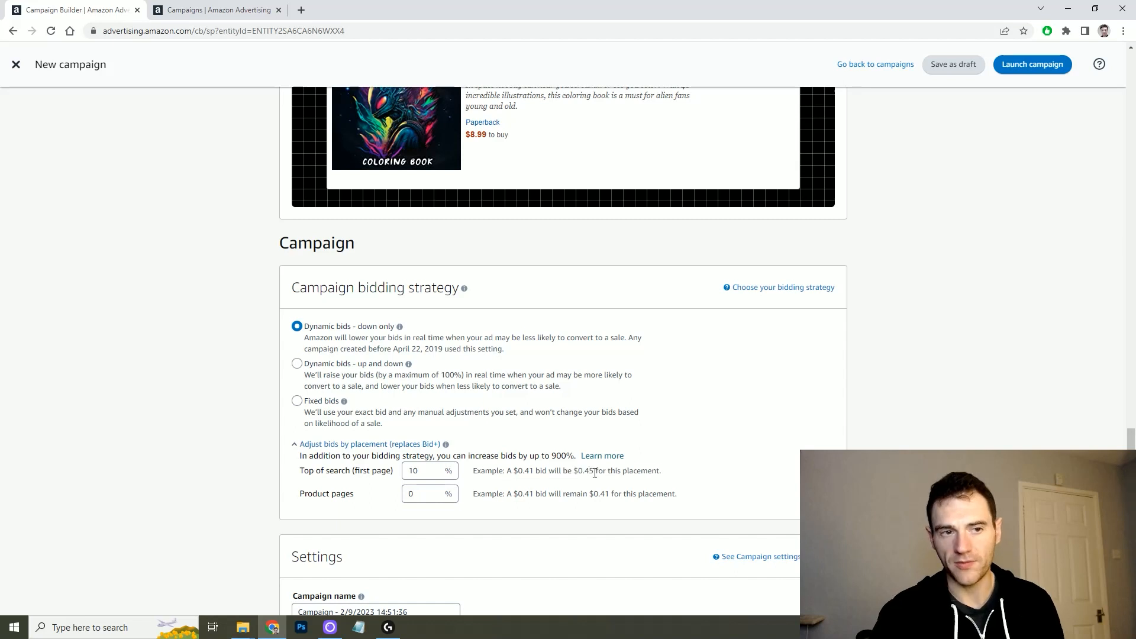
double_click(593, 472)
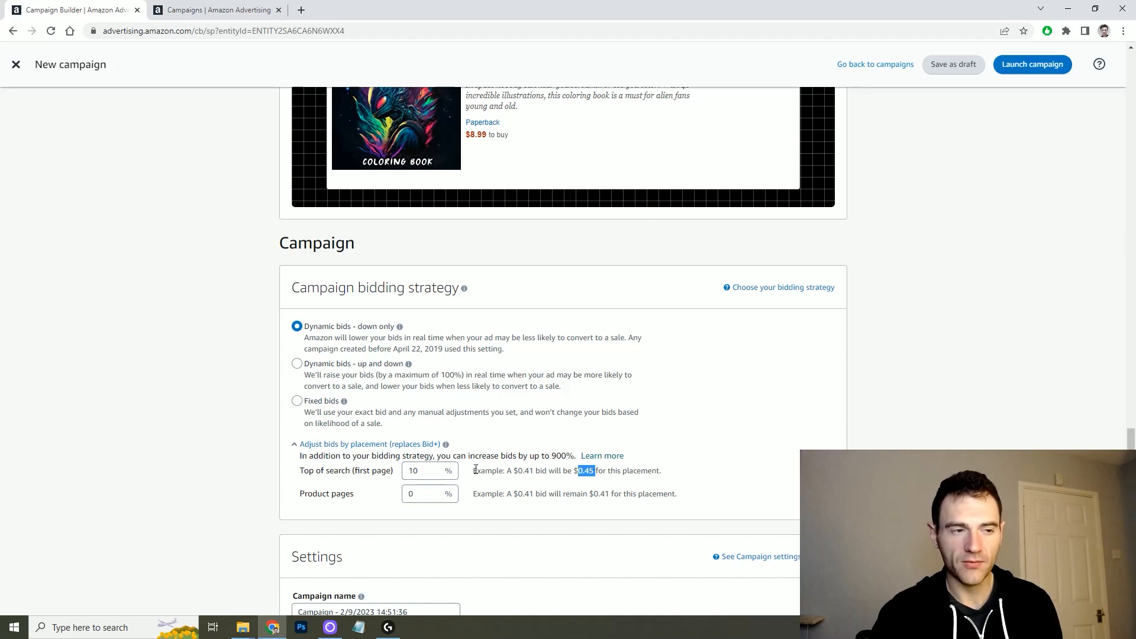
Step: Replace the default campaign name with "Alien Coloring Book - KW"
scroll(450, 456, "down", 3)
triple_click(425, 437)
type("Ali")
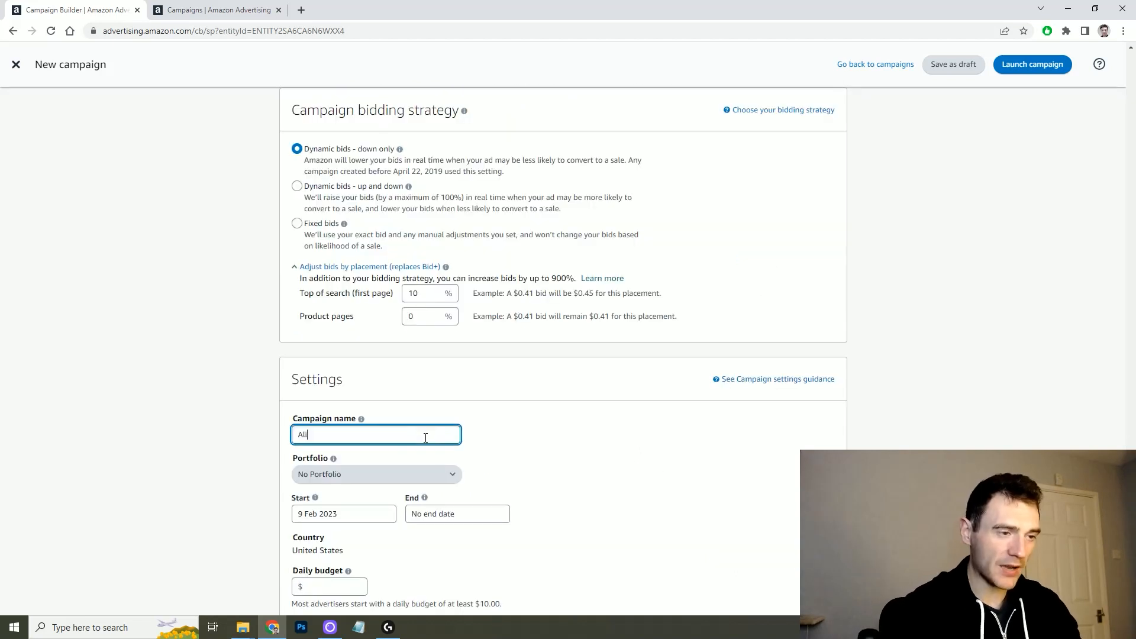
type("en Coloring Book -")
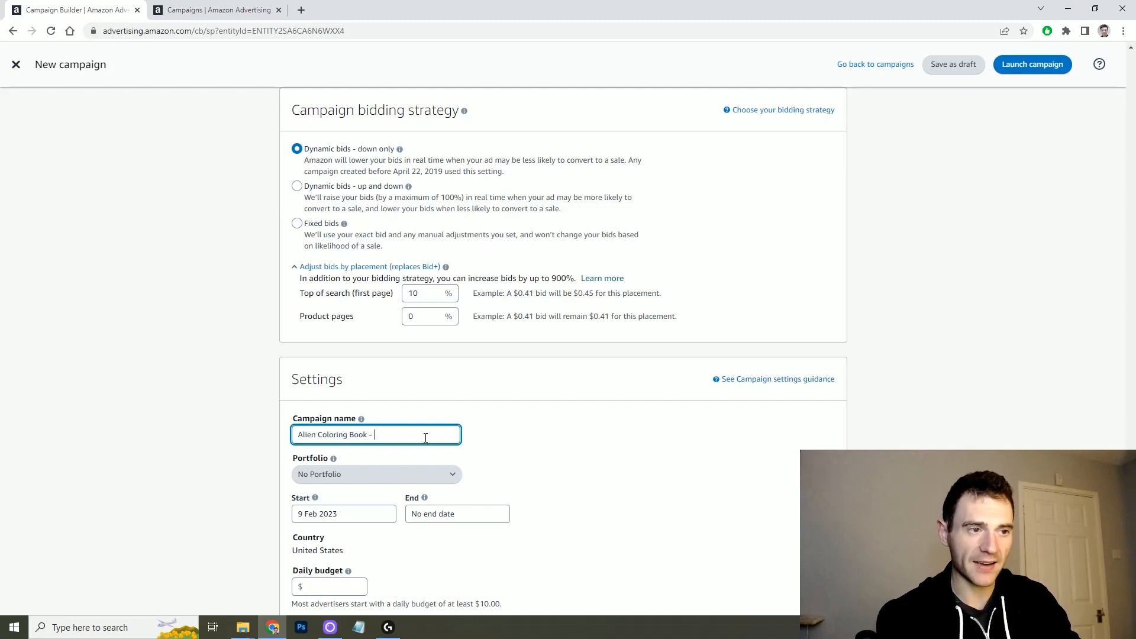
type("KW")
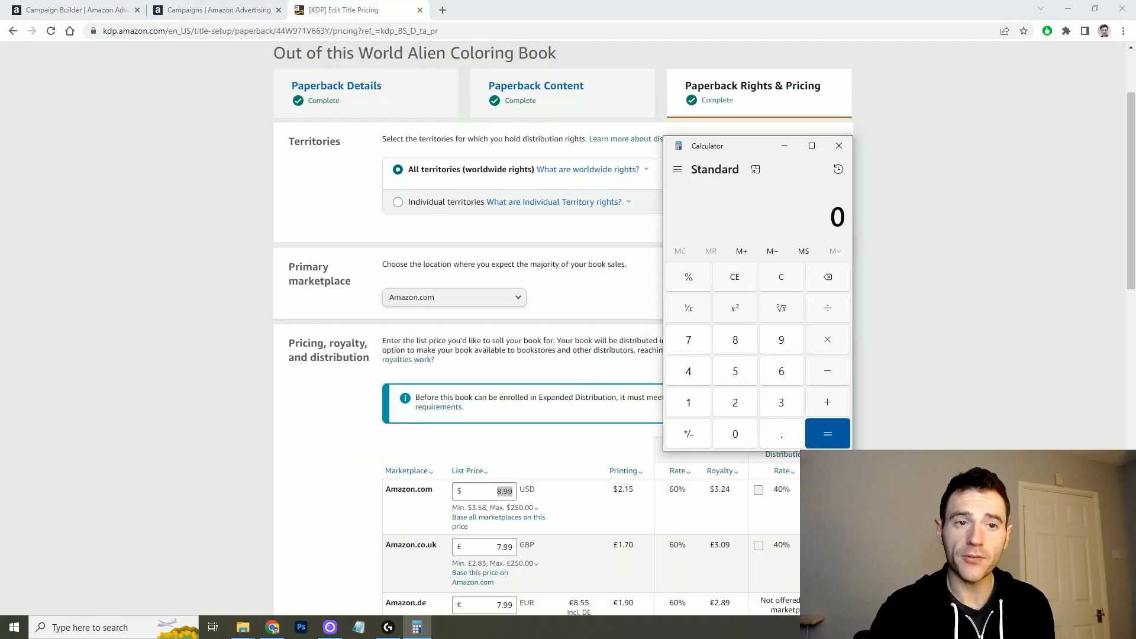
Step: Divide the Amazon.com royalty of 3.24 by the list price of 8.99 in Calculator
left_click(782, 411)
left_click(781, 433)
left_click(744, 409)
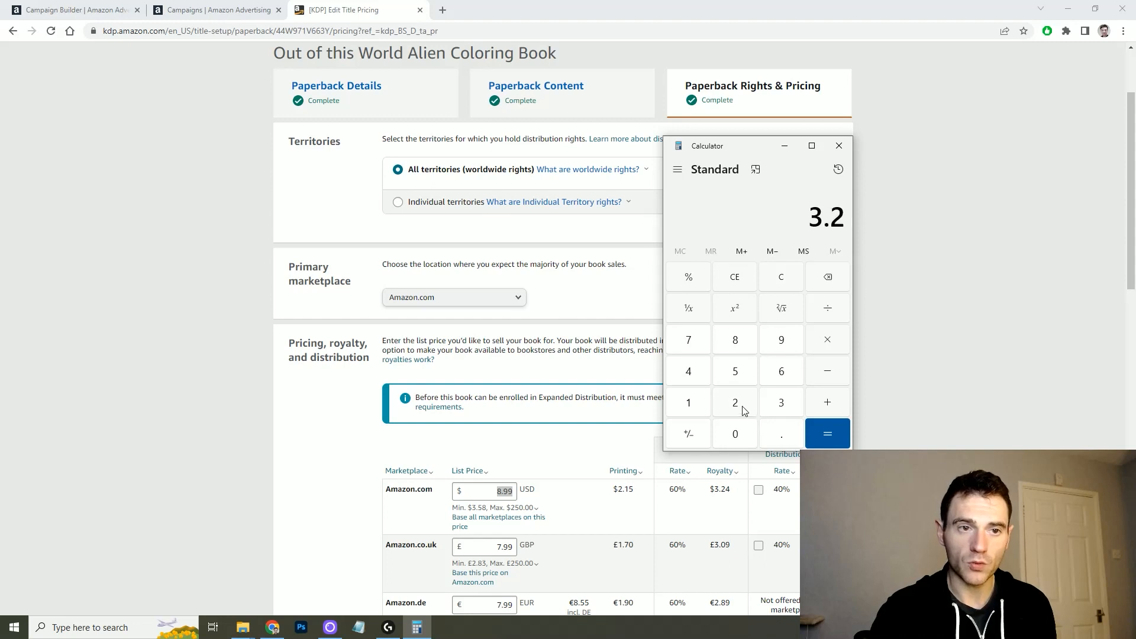
left_click(690, 367)
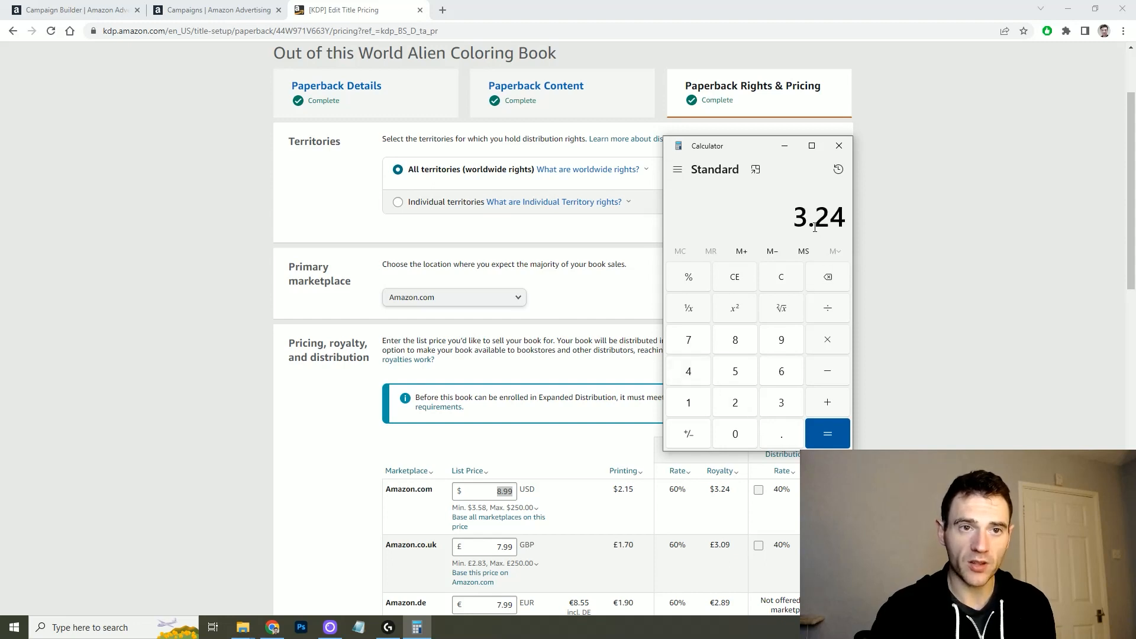
left_click(841, 311)
left_click(731, 343)
left_click(780, 434)
left_click(781, 339)
left_click(781, 338)
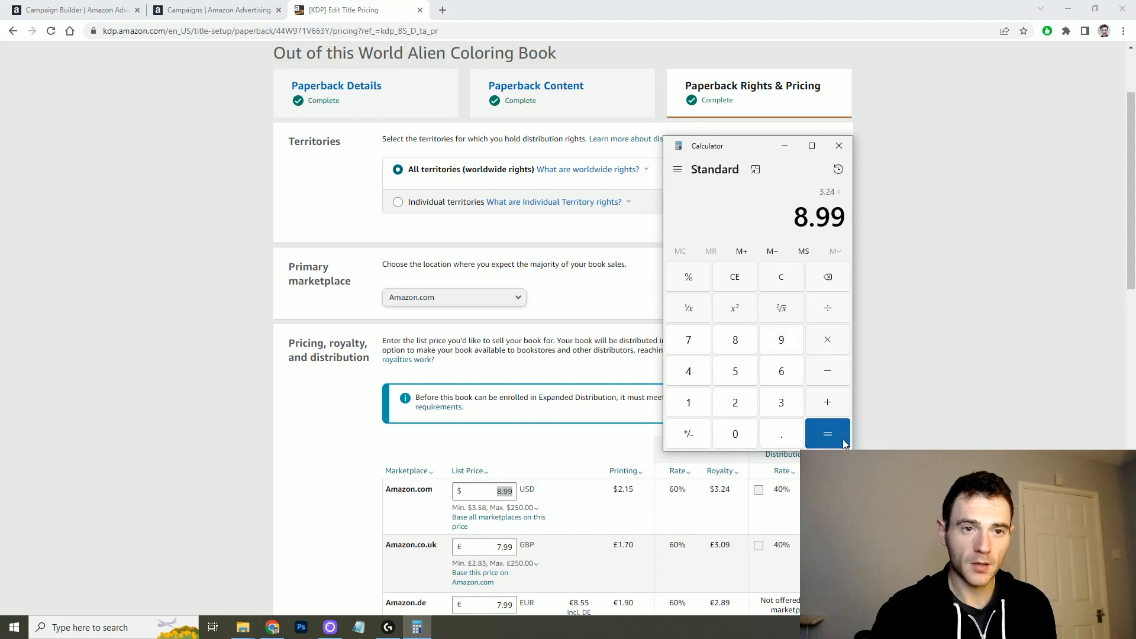
left_click(827, 433)
Step: Multiply the quotient by 100 to get the break-even ACOS percentage and highlight its whole-number part
left_click(829, 341)
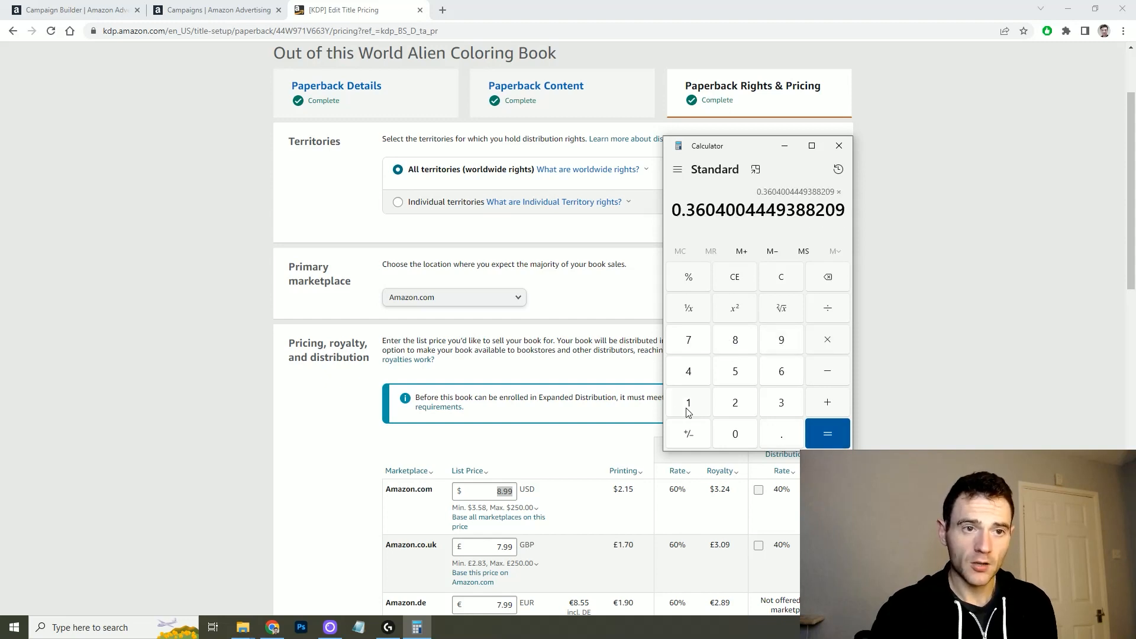
left_click(688, 404)
left_click(734, 435)
left_click(733, 435)
left_click(843, 439)
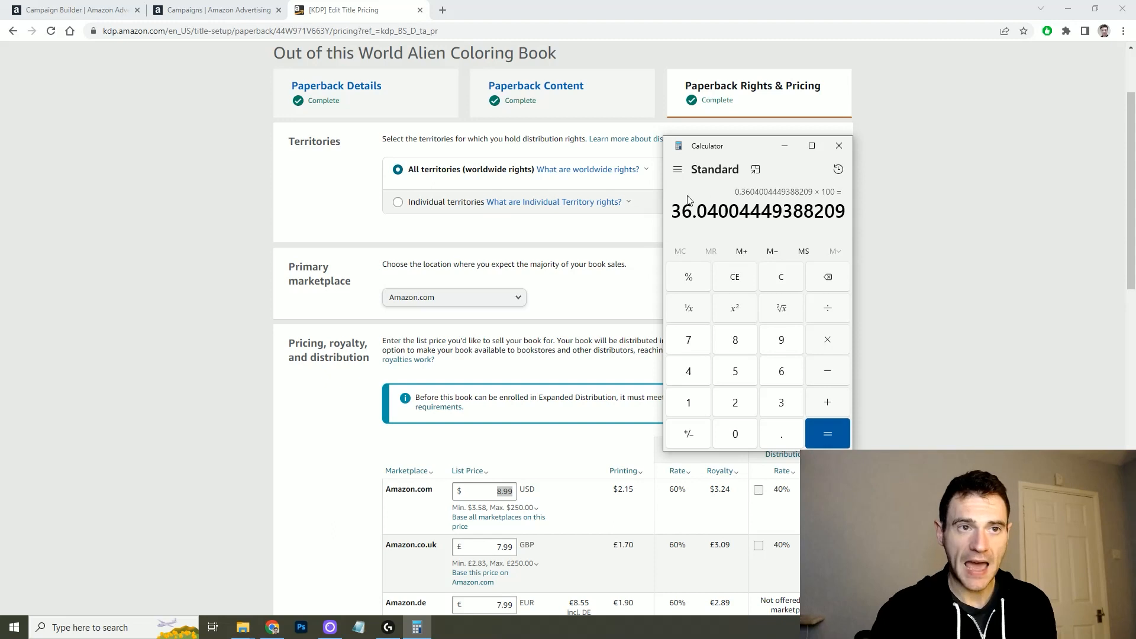
mouse_move(673, 211)
left_mouse_down()
mouse_move(693, 211)
mouse_move(676, 210)
left_mouse_up()
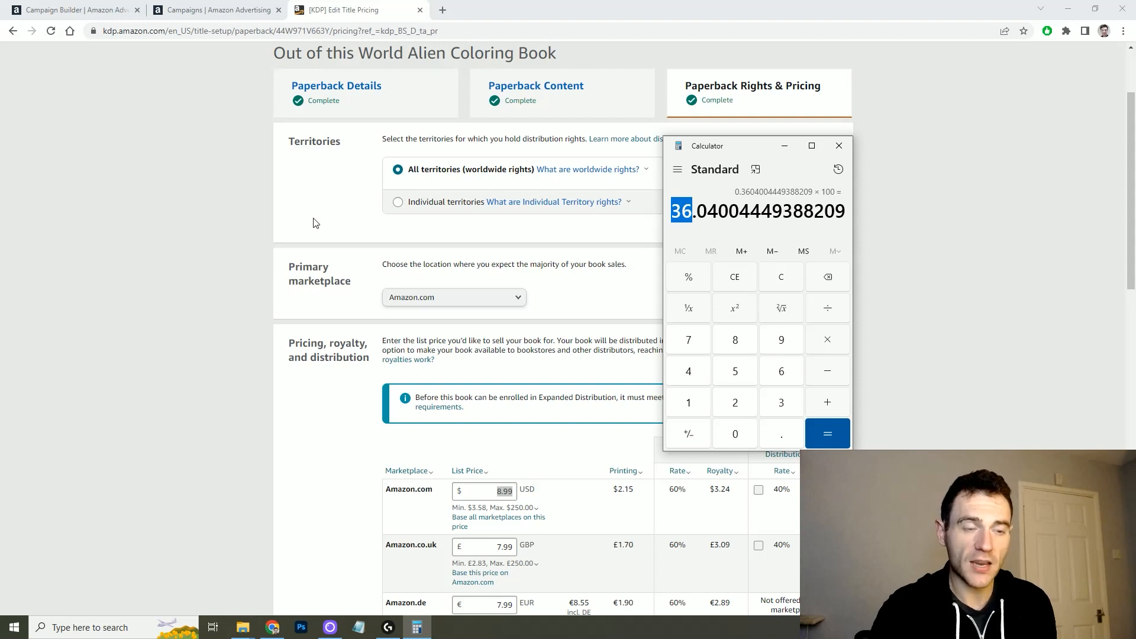
Step: Return to the new campaign and complete its name as "Alien Coloring Book - KW - ACOS36"
left_click(218, 15)
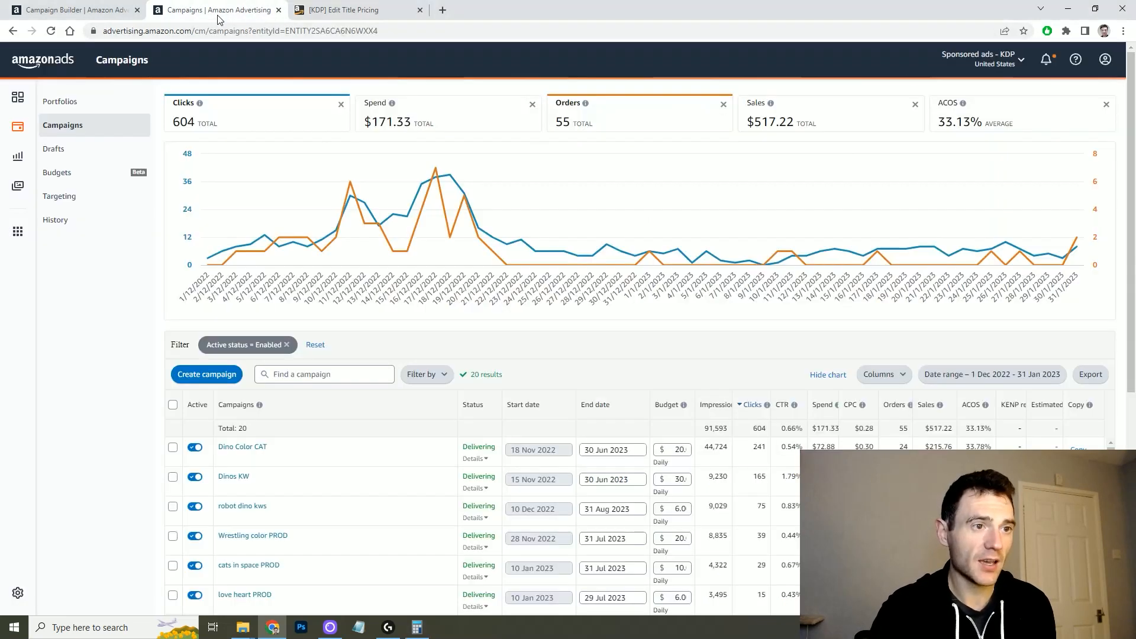
left_click(91, 11)
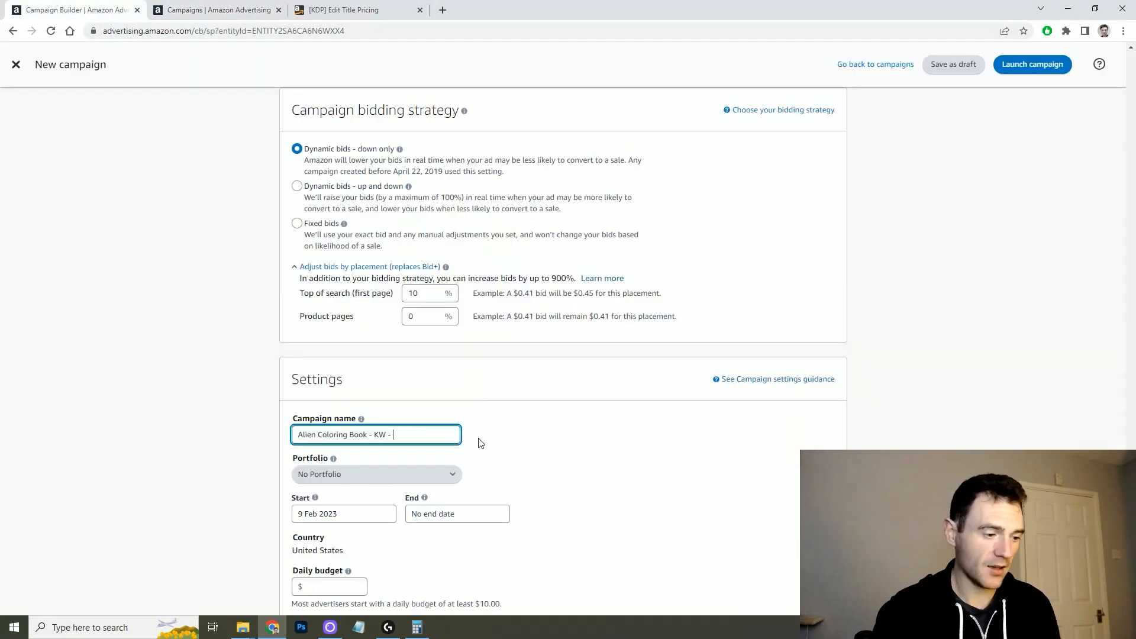
type("%")
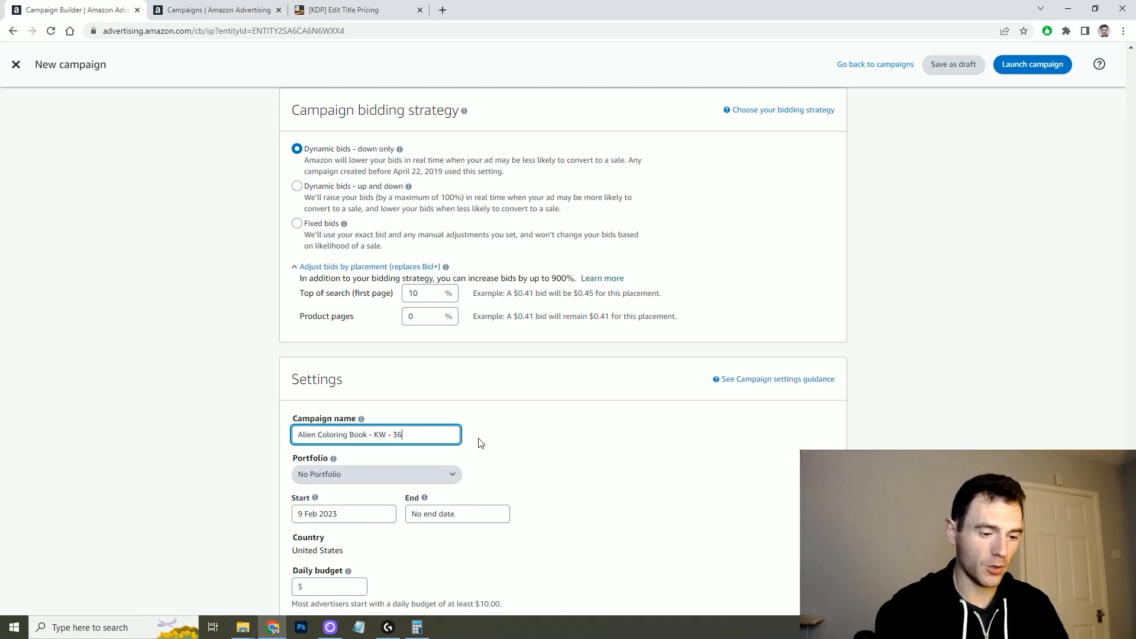
type("ACOS")
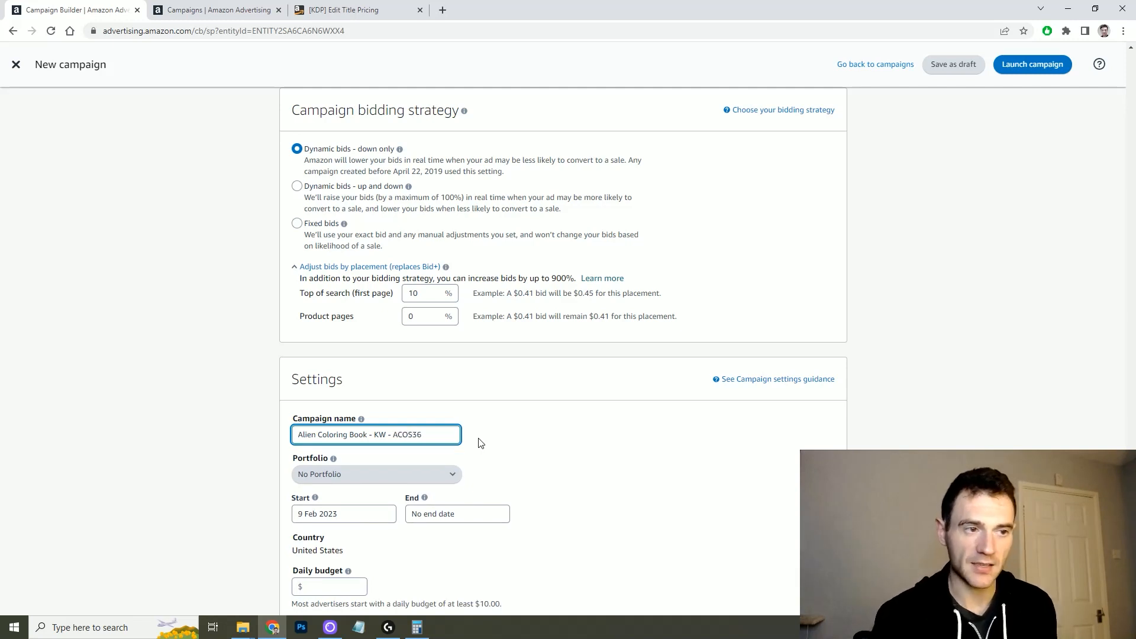
Step: Set the campaign's end date to 31 Jul 2023
left_click(450, 514)
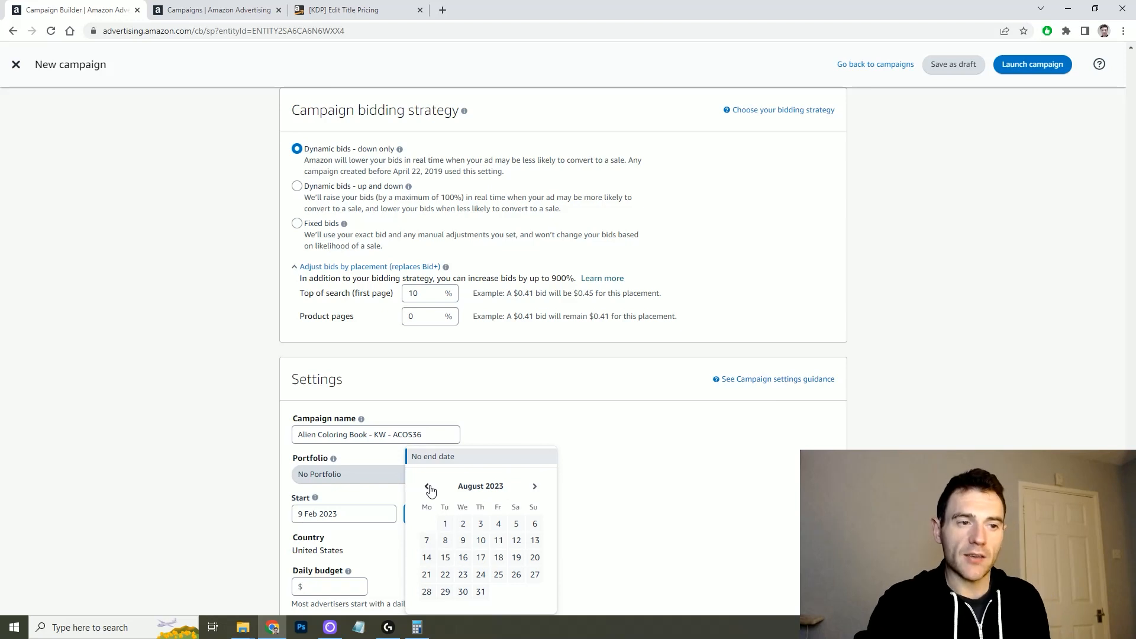
left_click(427, 491)
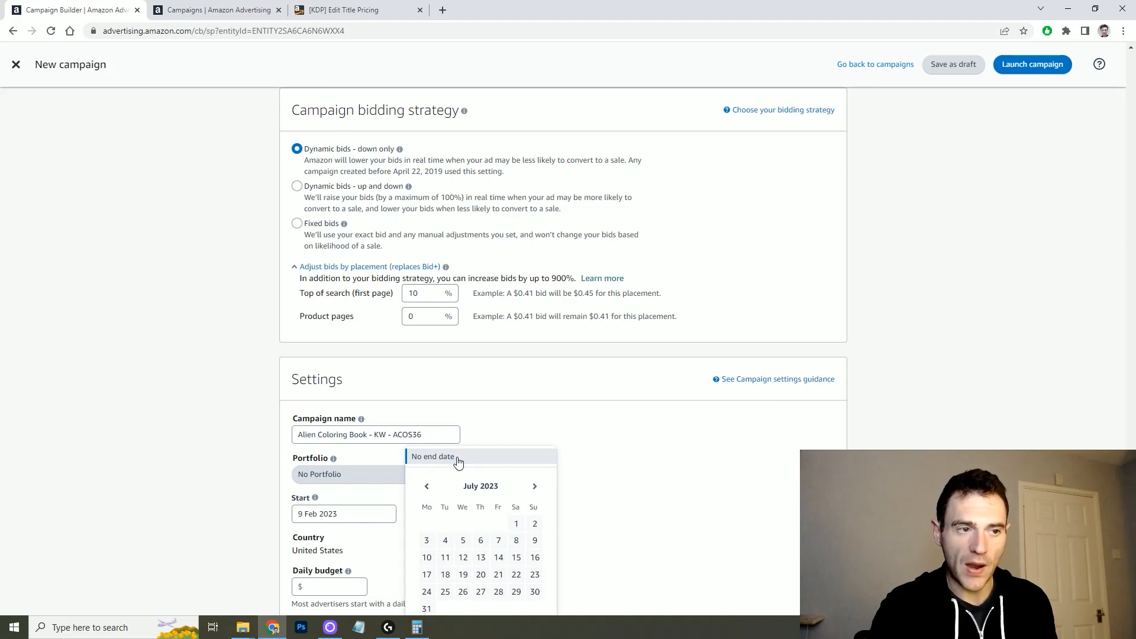
left_click(426, 609)
scroll(566, 497, "down", 1)
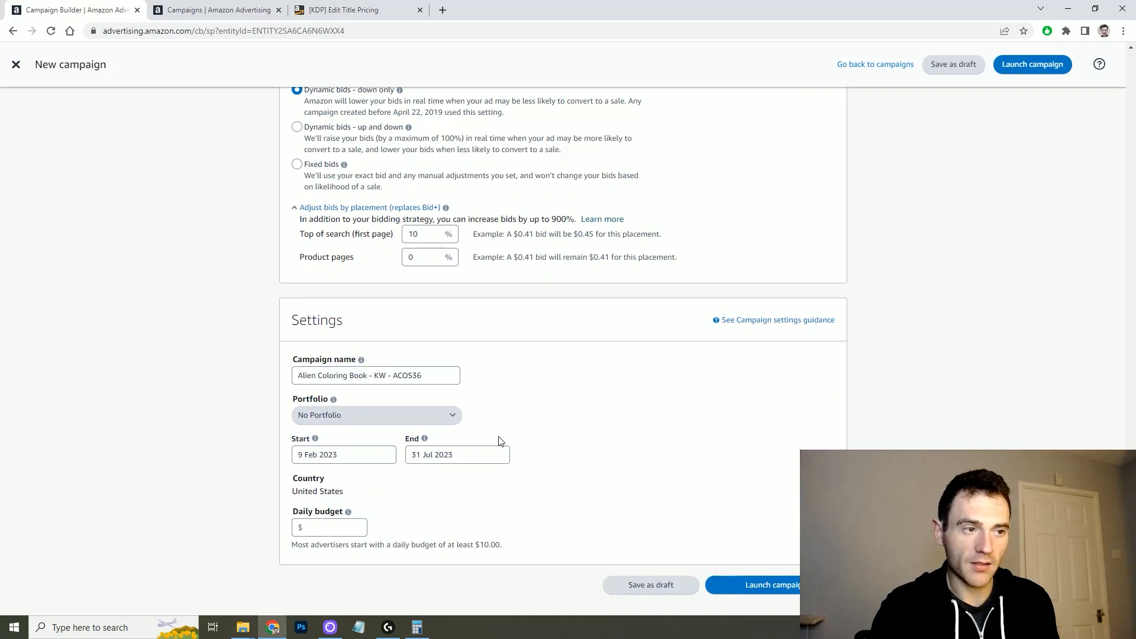
Step: Check the daily budget recommendation and enter 1000 as the campaign's daily budget
left_click(339, 531)
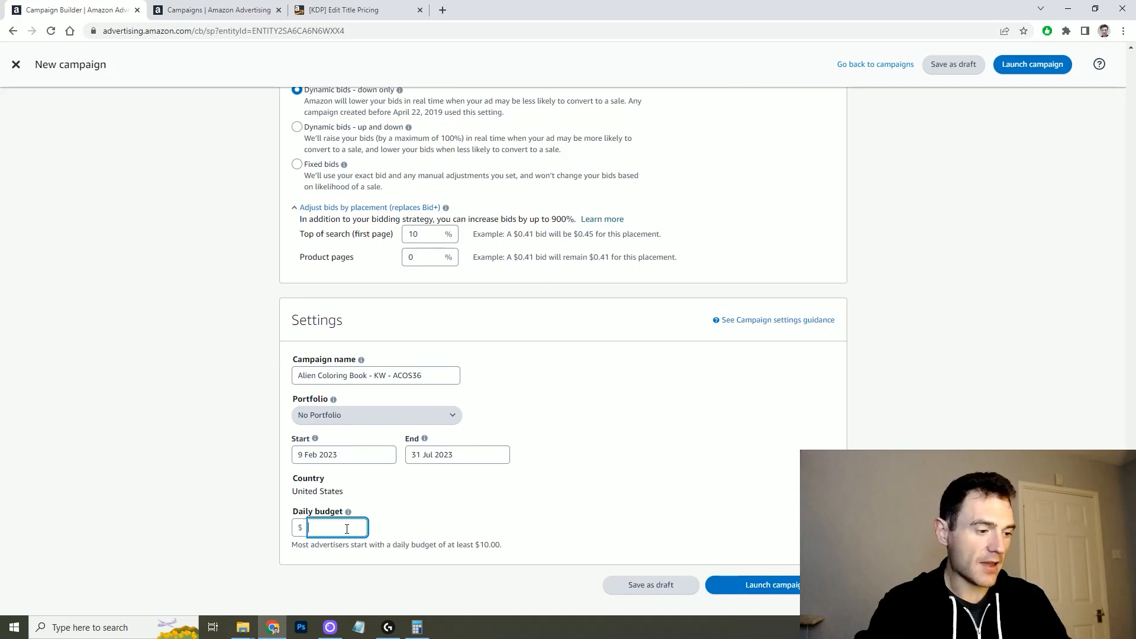
triple_click(463, 546)
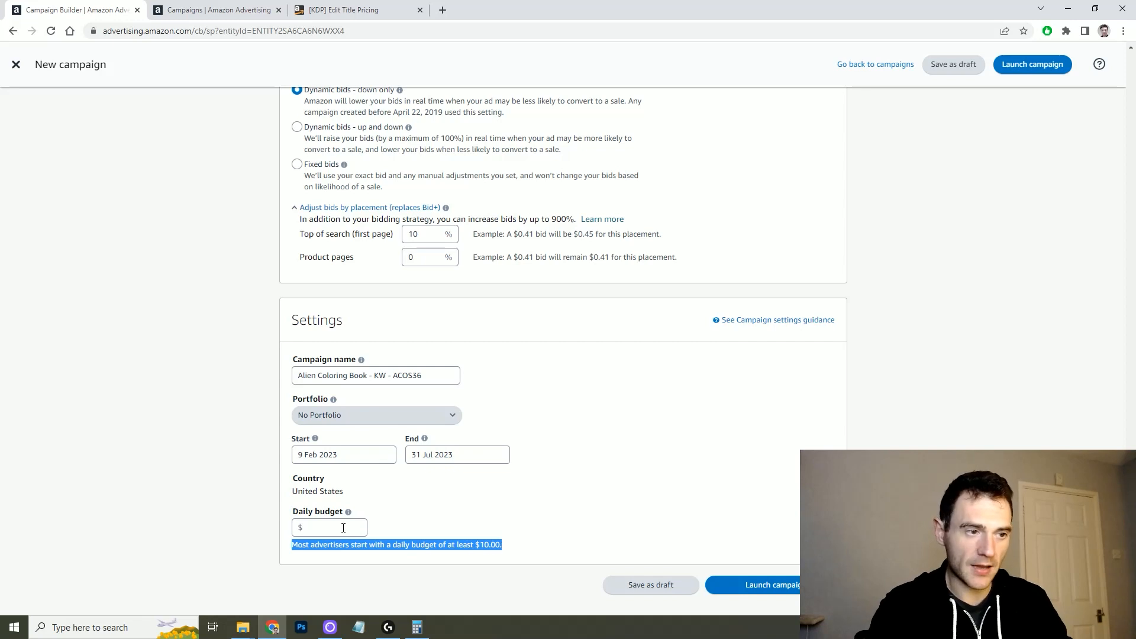
left_click(343, 528)
scroll(514, 472, "up", 1)
scroll(514, 472, "up", 20)
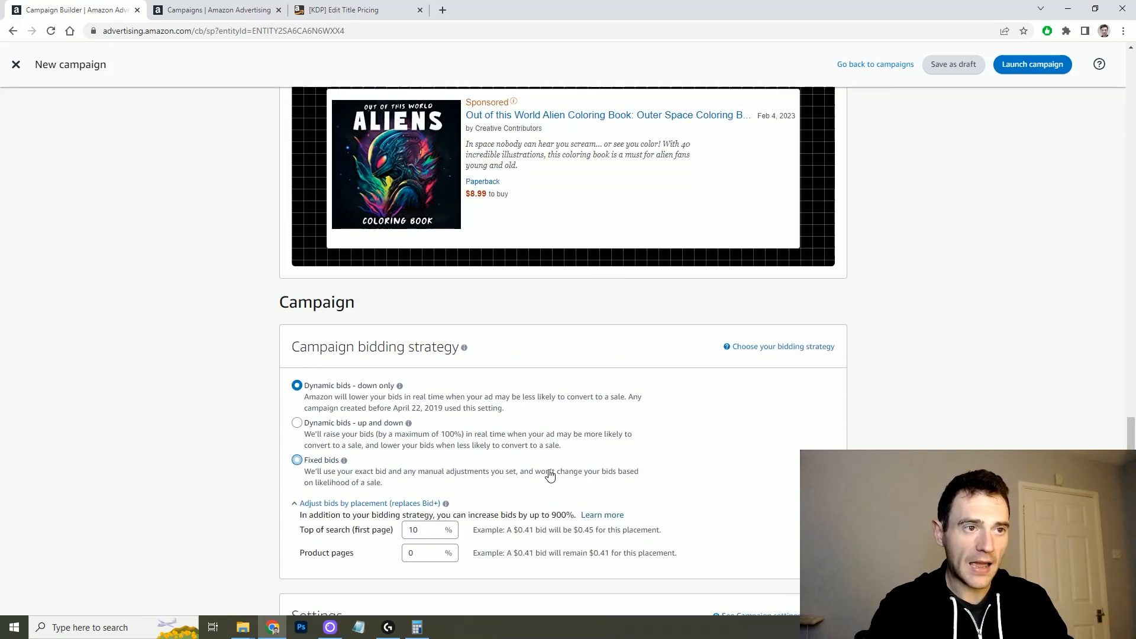
scroll(707, 360, "up", 5)
scroll(675, 403, "down", 15)
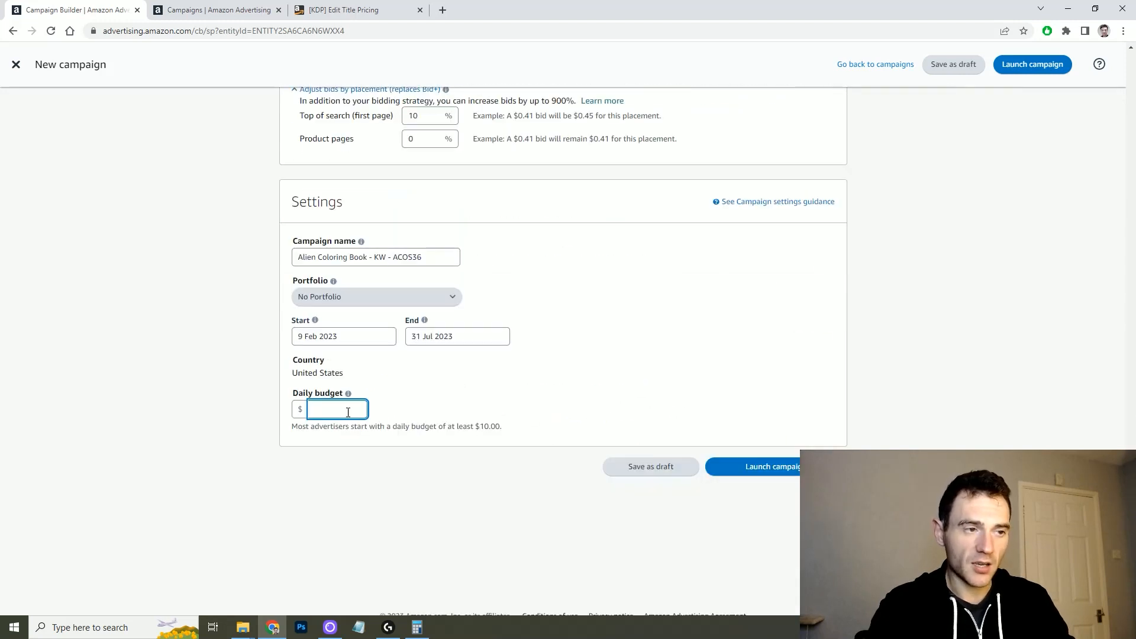
type("1000")
left_click(235, 397)
Step: Set the daily budget to $10 and launch the campaign
left_click(338, 409)
double_click(338, 409)
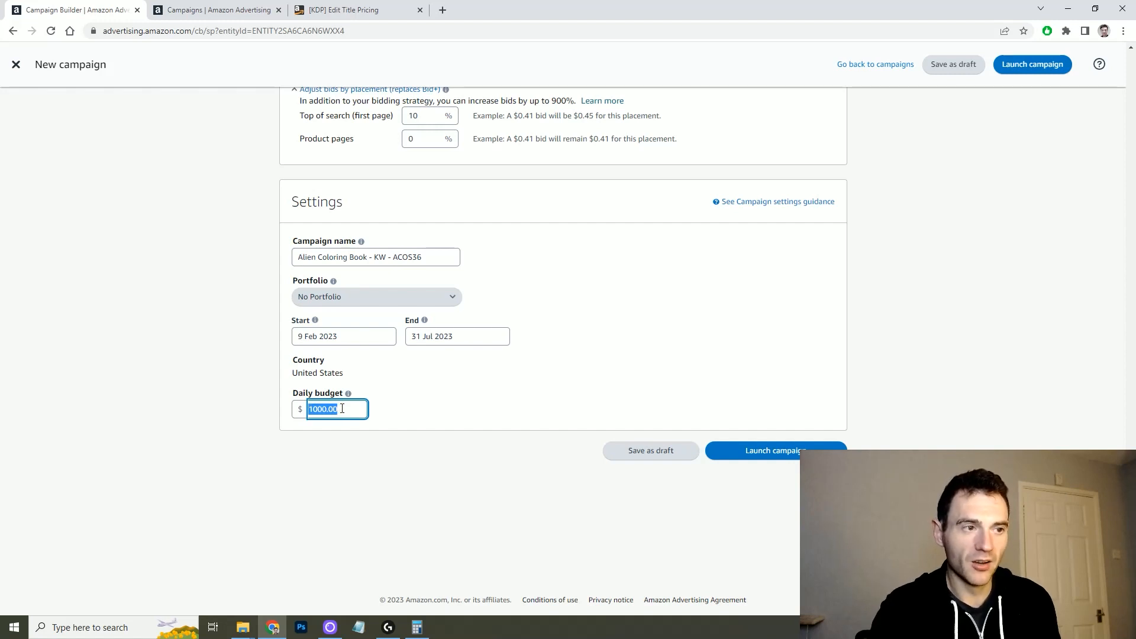
type("10")
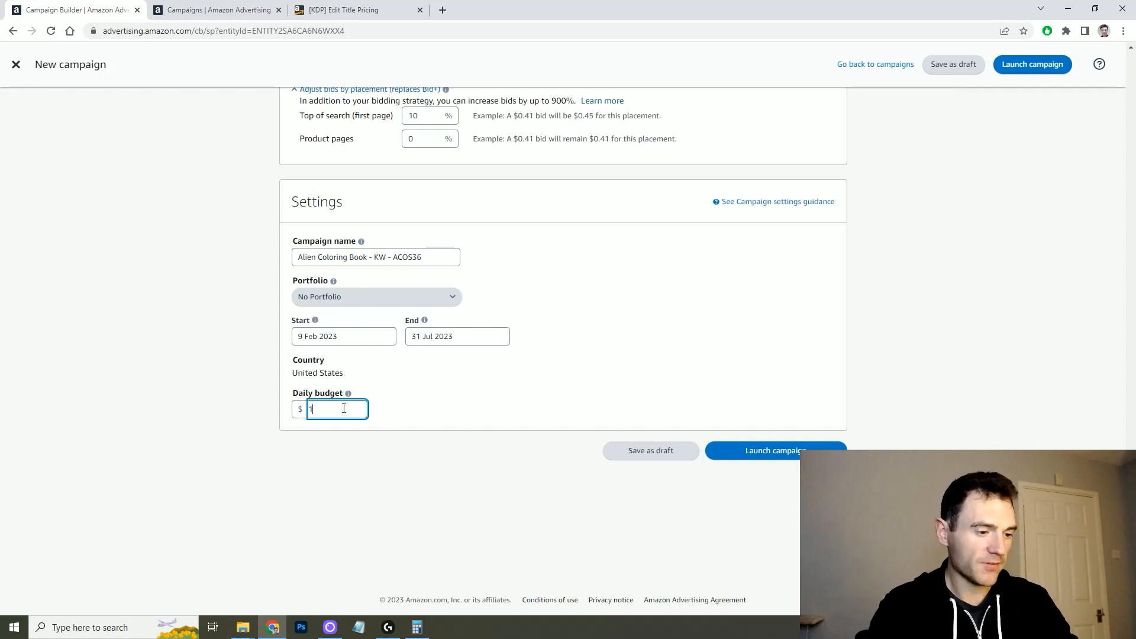
left_click(453, 459)
left_click(780, 466)
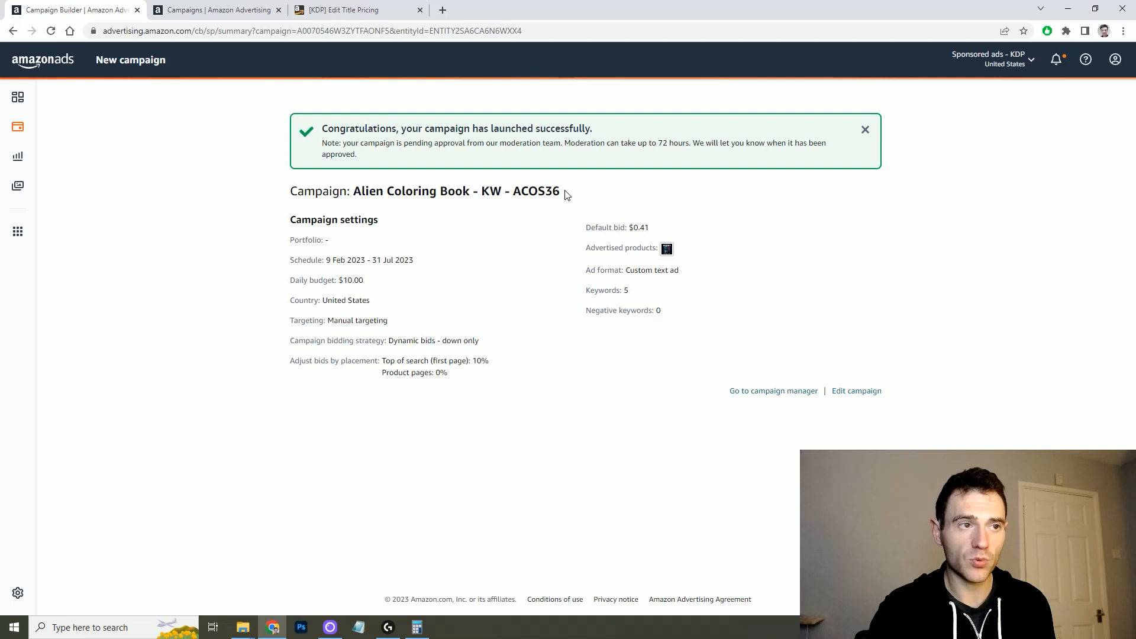
Step: Close the launched campaign's summary and start a new Sponsored Products campaign with the Standard ad format
key("ctrl+w")
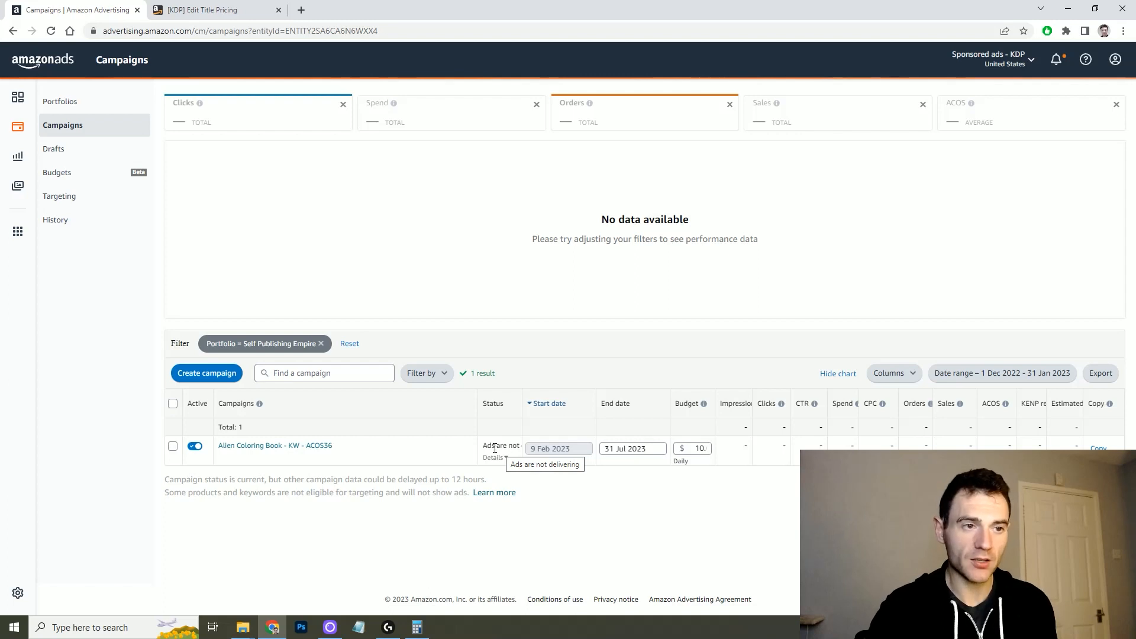
left_click(217, 383)
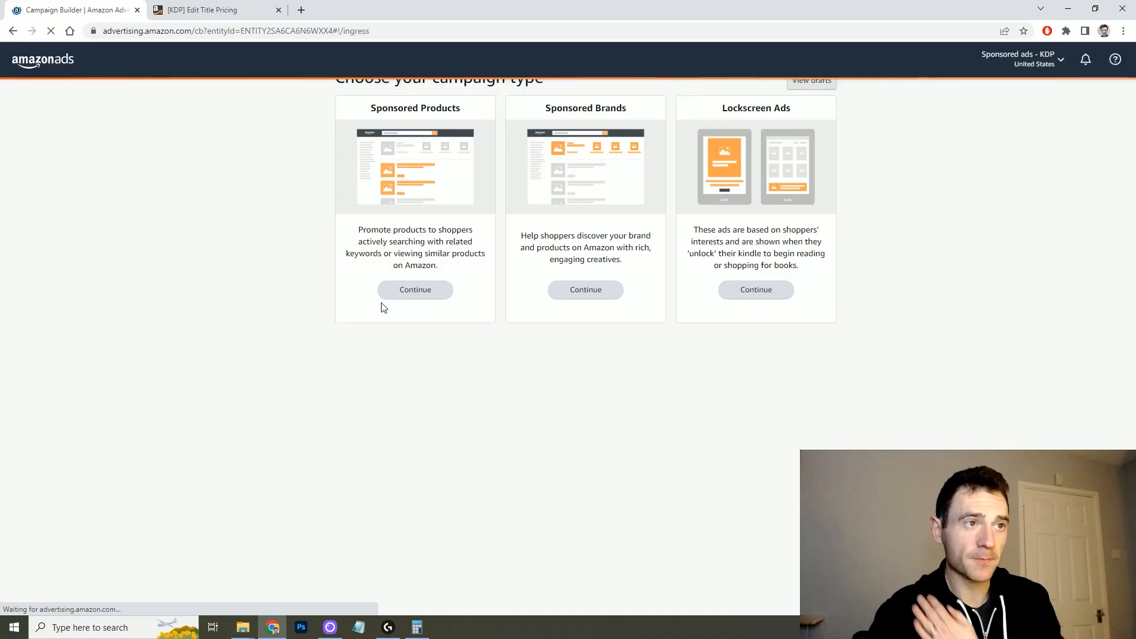
left_click(403, 327)
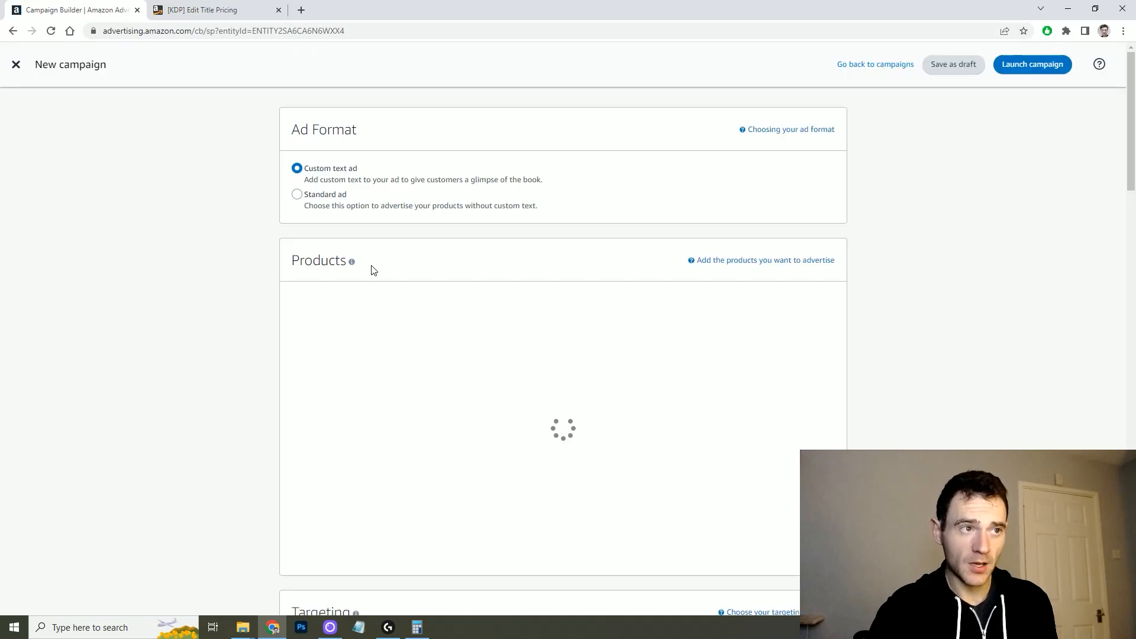
left_click(343, 195)
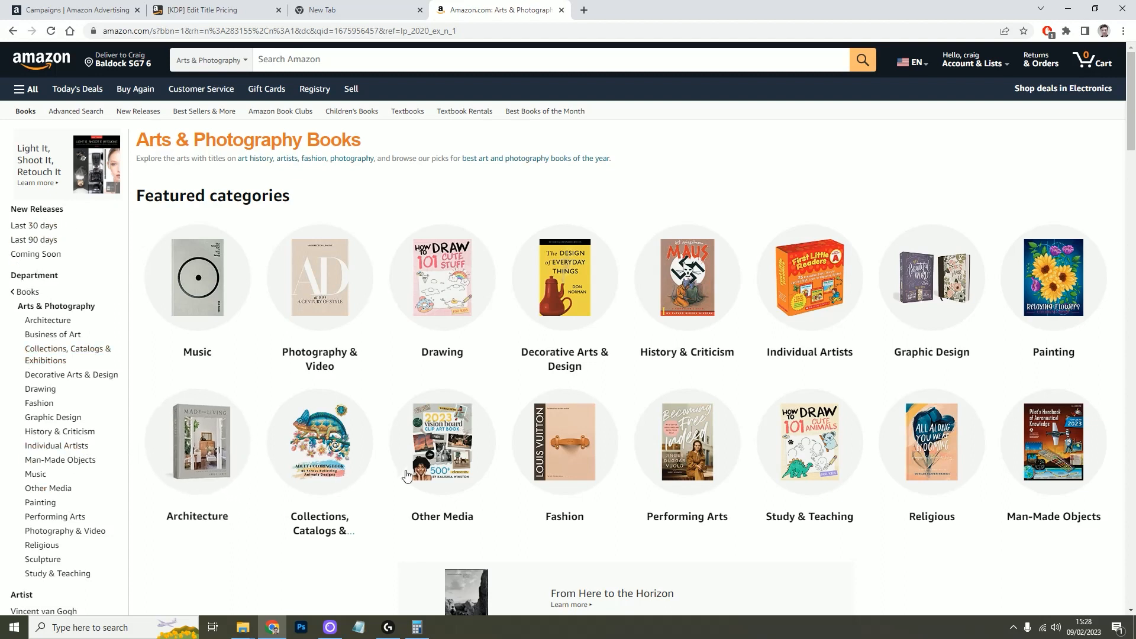
Step: Open the Coloring Books for Grown-Ups category on the Amazon store and examine its best seller, most wished for and most gifted lists
mouse_move(447, 304)
left_click(455, 340)
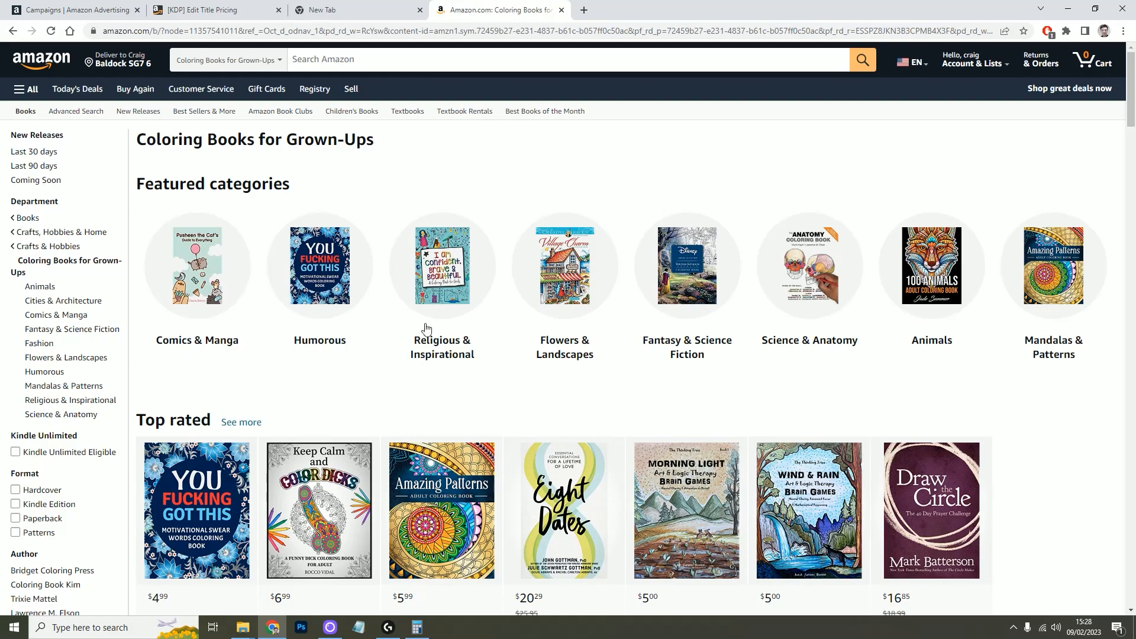
scroll(1095, 411, "down", 5)
scroll(1080, 392, "down", 11)
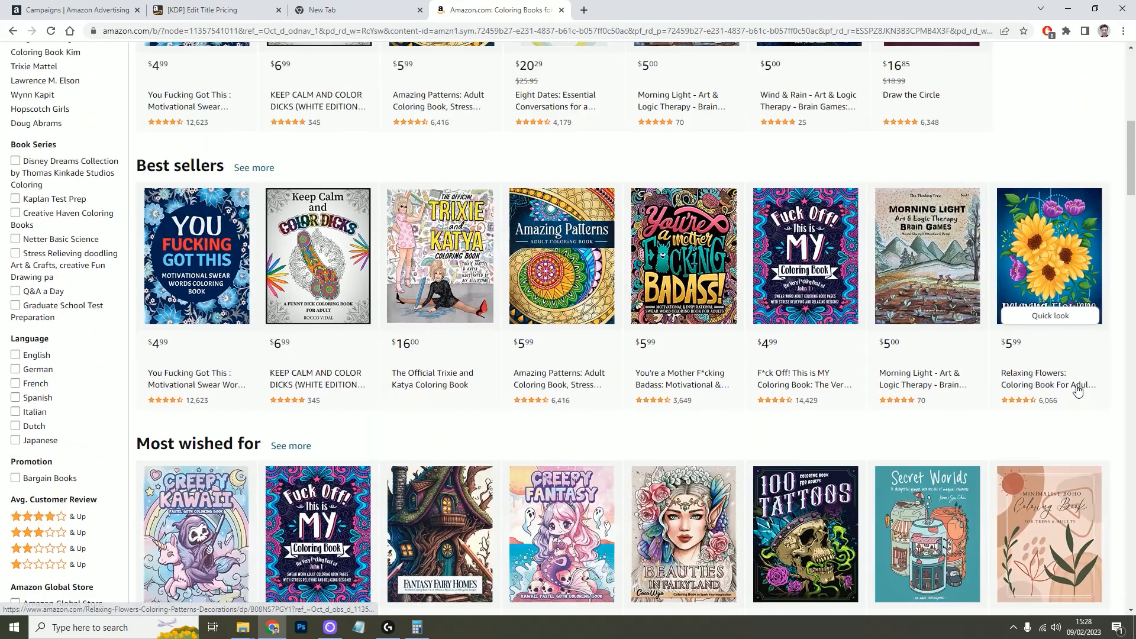
scroll(1068, 410, "down", 6)
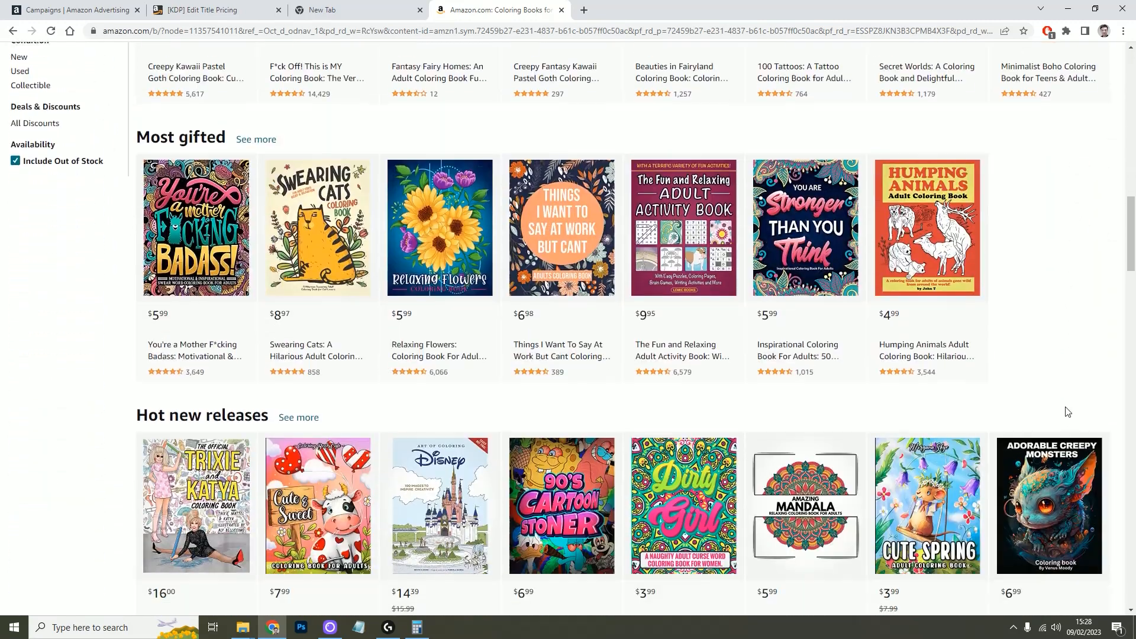
scroll(1041, 429, "up", 6)
scroll(1044, 432, "up", 10)
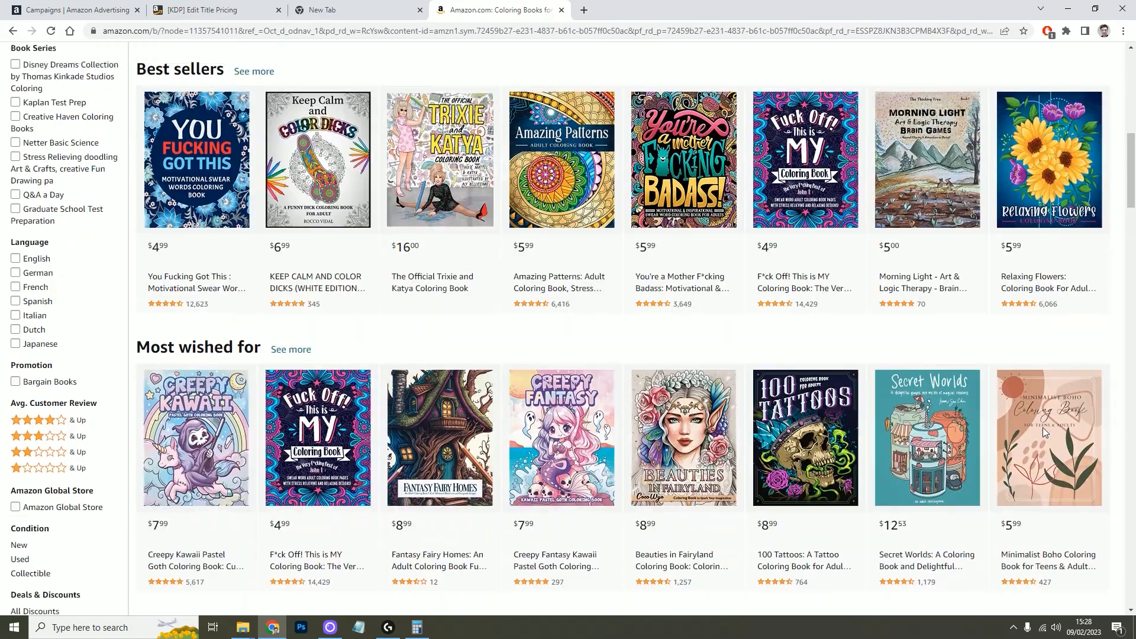
scroll(1044, 432, "up", 6)
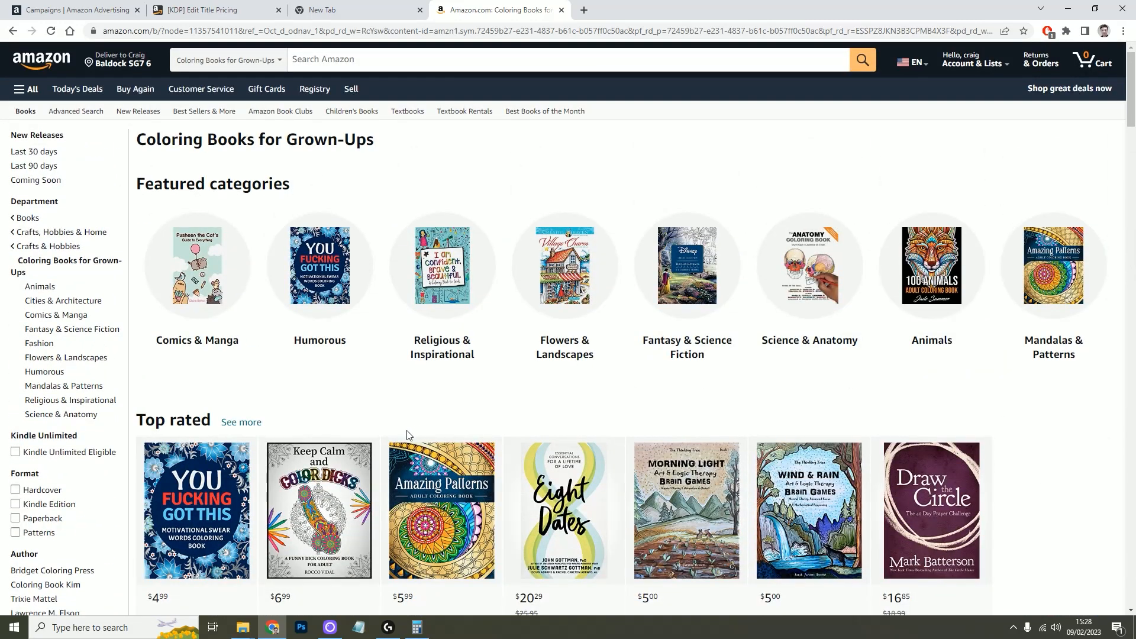
Step: Open the Animals subcategory and examine its featured books, related brands and category results
left_click(935, 305)
left_click(935, 303)
scroll(514, 315, "down", 10)
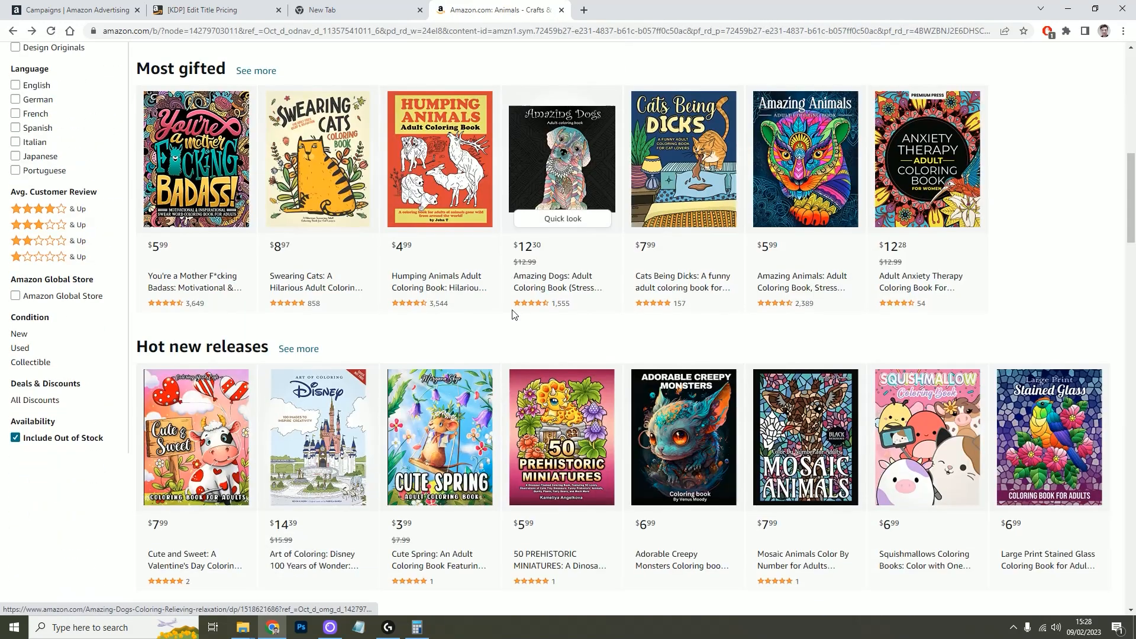
scroll(520, 321, "down", 5)
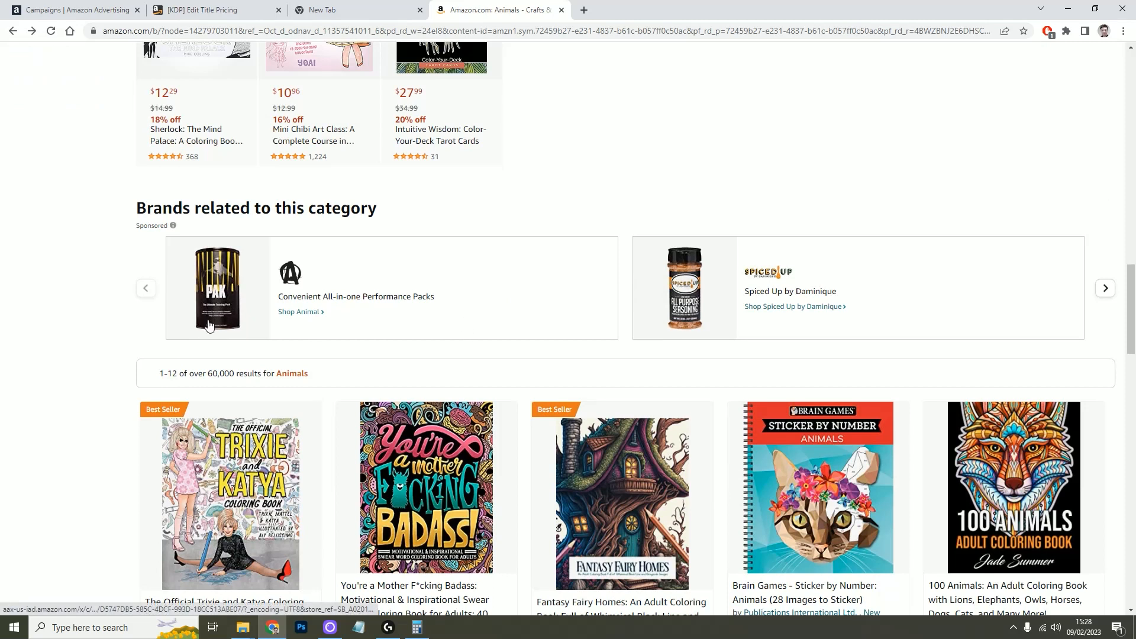
scroll(567, 269, "down", 1)
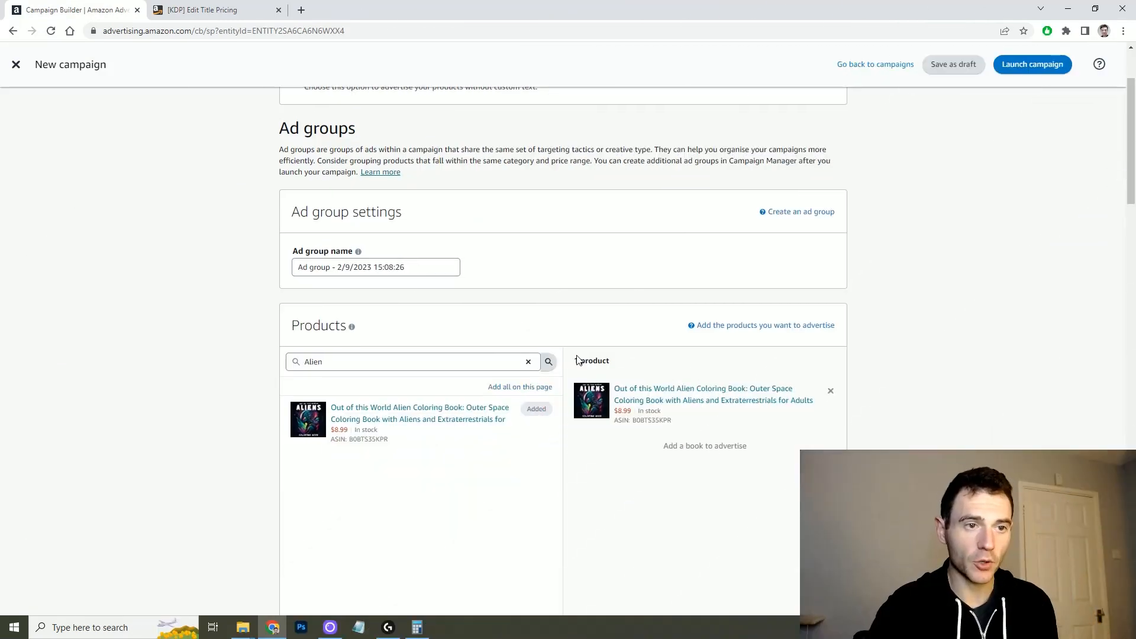
Step: Set the new campaign to manual targeting with product targeting
scroll(578, 359, "down", 6)
left_click(343, 393)
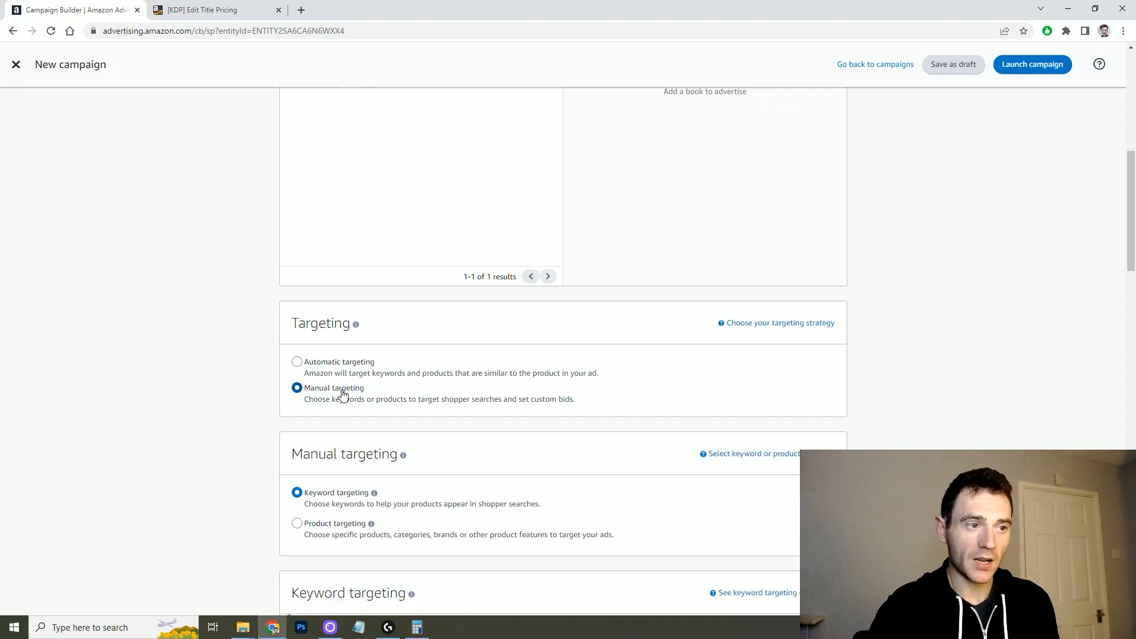
scroll(209, 361, "down", 4)
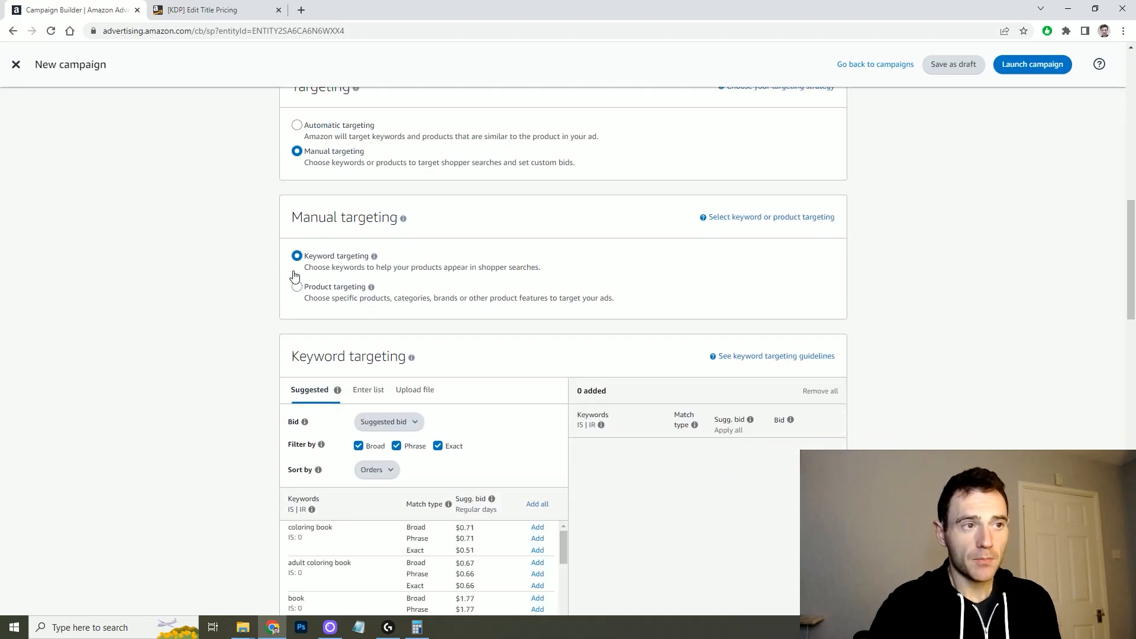
left_click(351, 294)
scroll(233, 301, "down", 1)
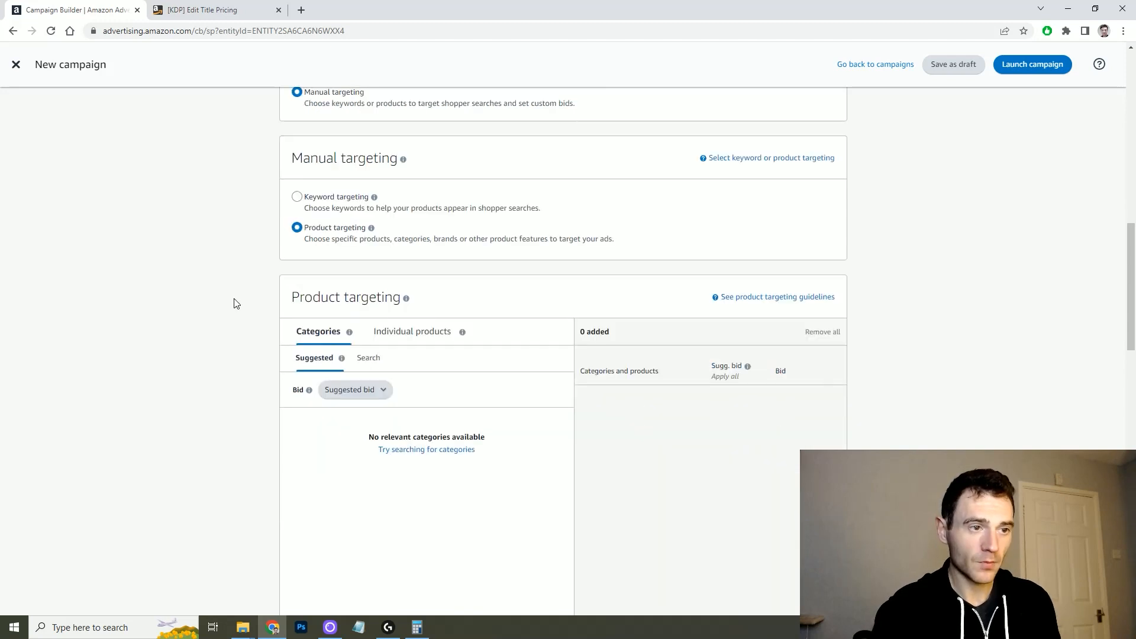
Step: Set the bid for category targeting to a default bid of $0.36
scroll(246, 327, "down", 1)
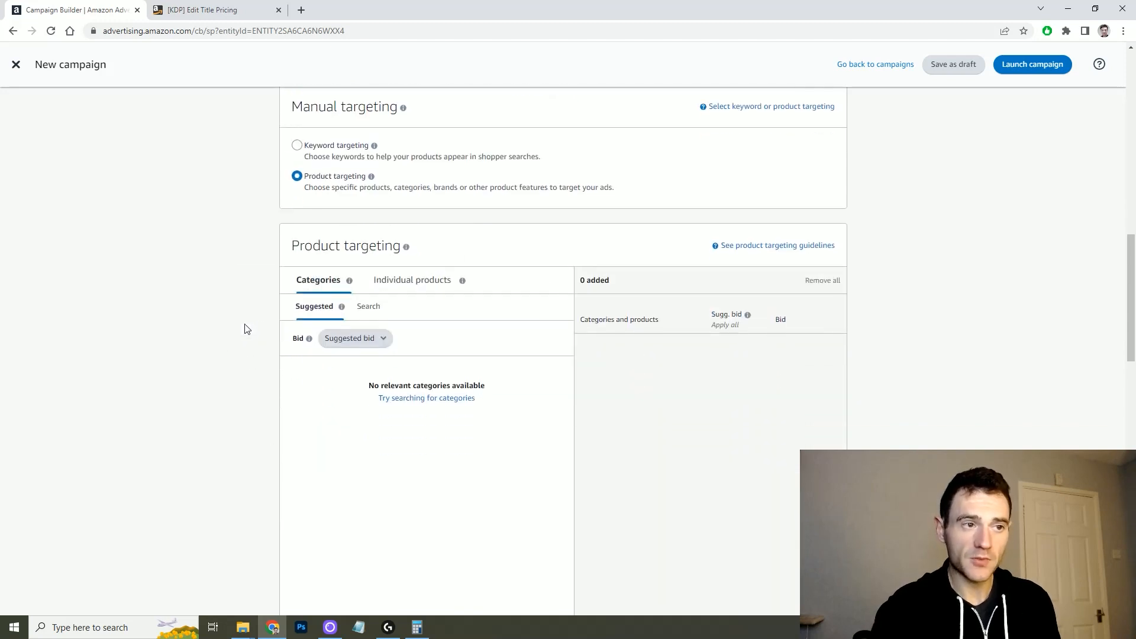
left_click(370, 331)
left_click(385, 388)
double_click(411, 333)
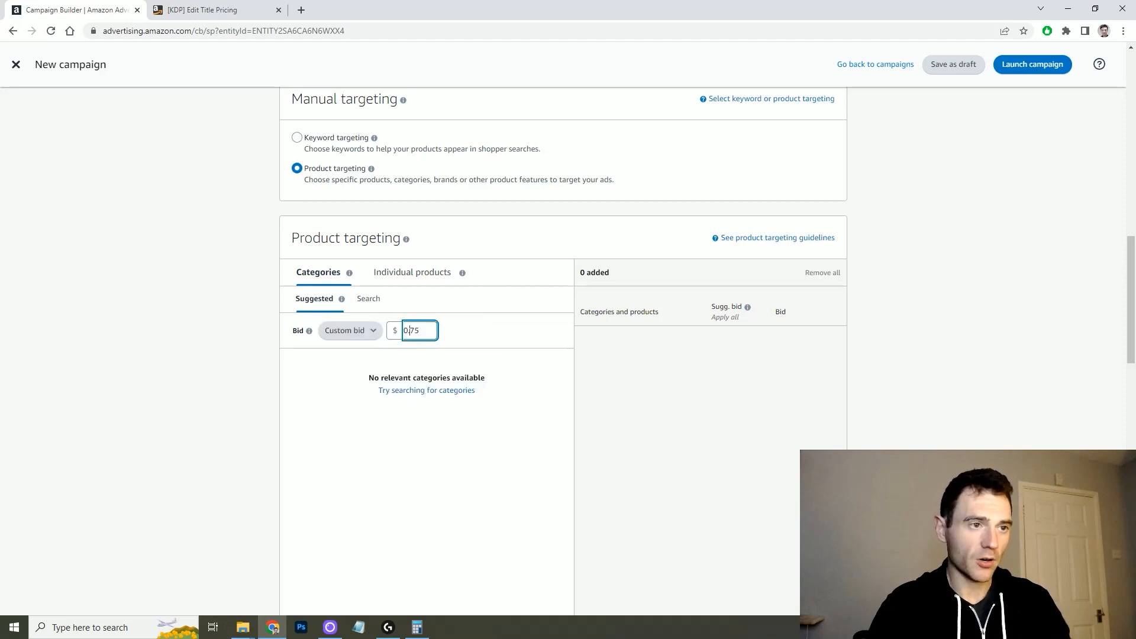
type("0.36")
left_click(326, 330)
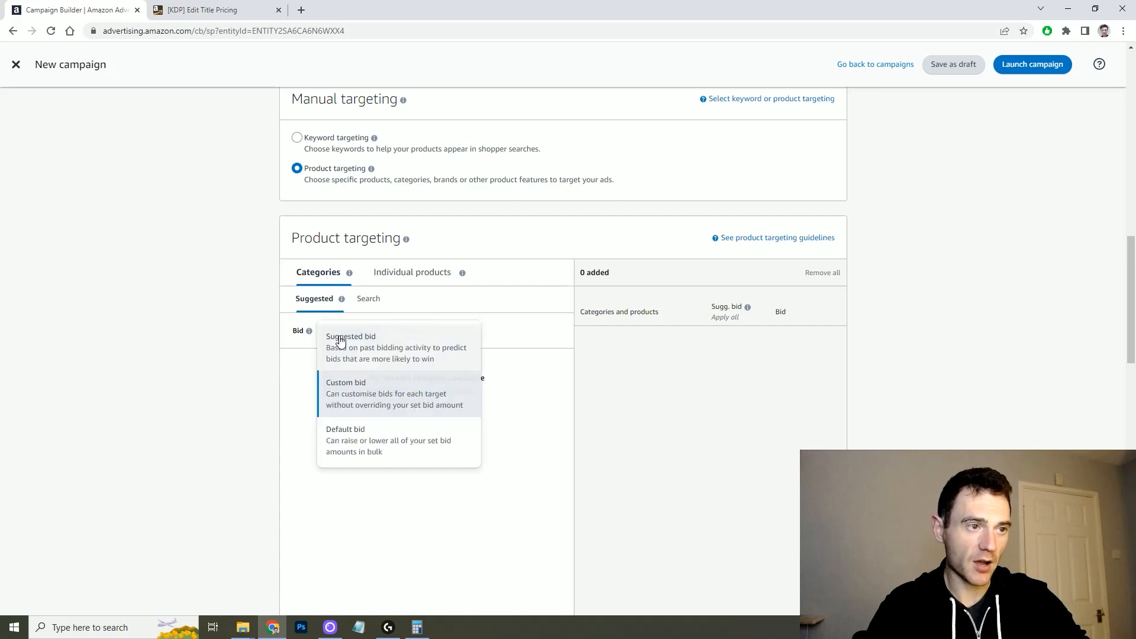
left_click(357, 434)
left_click(419, 335)
type("0.36")
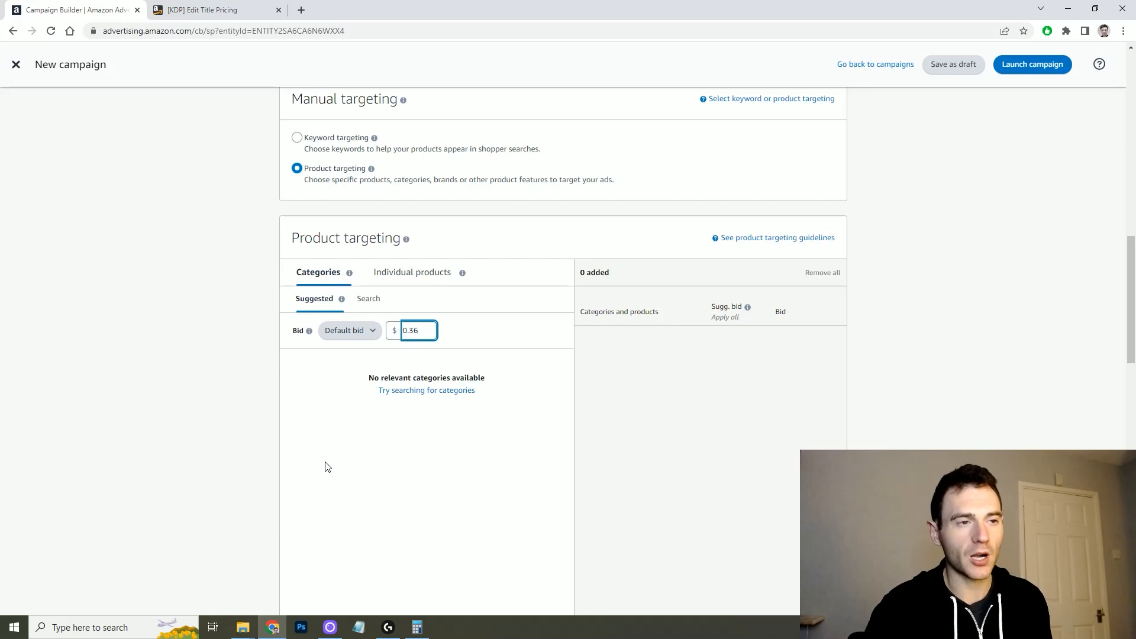
Step: Search the targeting categories for "coloring books" and add Colouring Books for Grown-Ups under Crafts & Hobbies
left_click(368, 298)
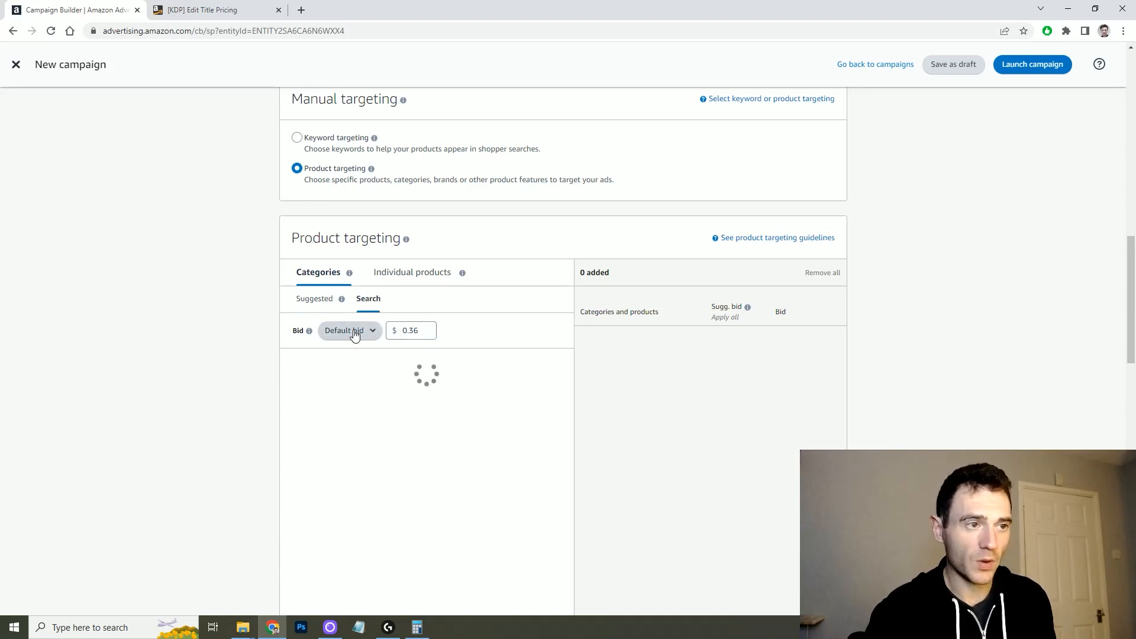
left_click(362, 335)
left_click(265, 383)
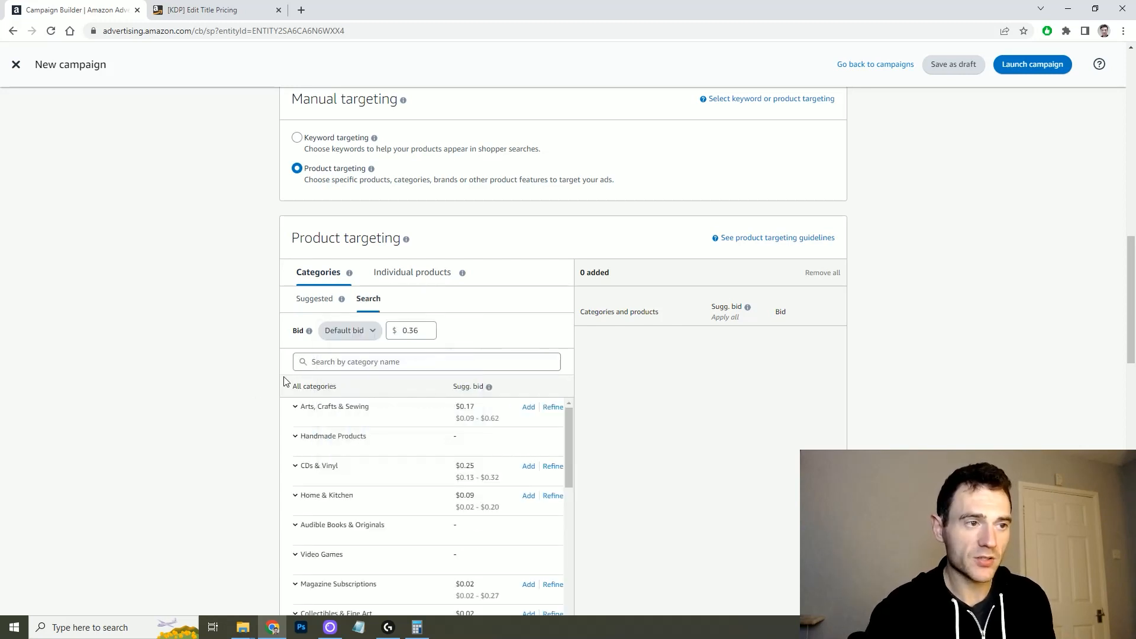
left_click(338, 362)
type("coloring books")
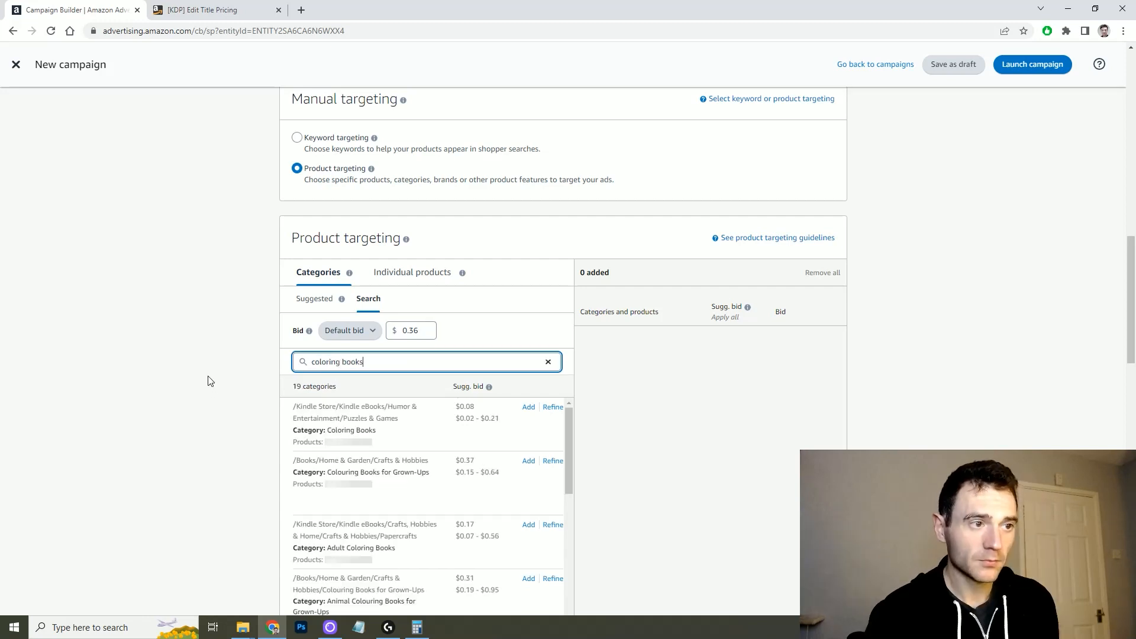
scroll(218, 412, "down", 1)
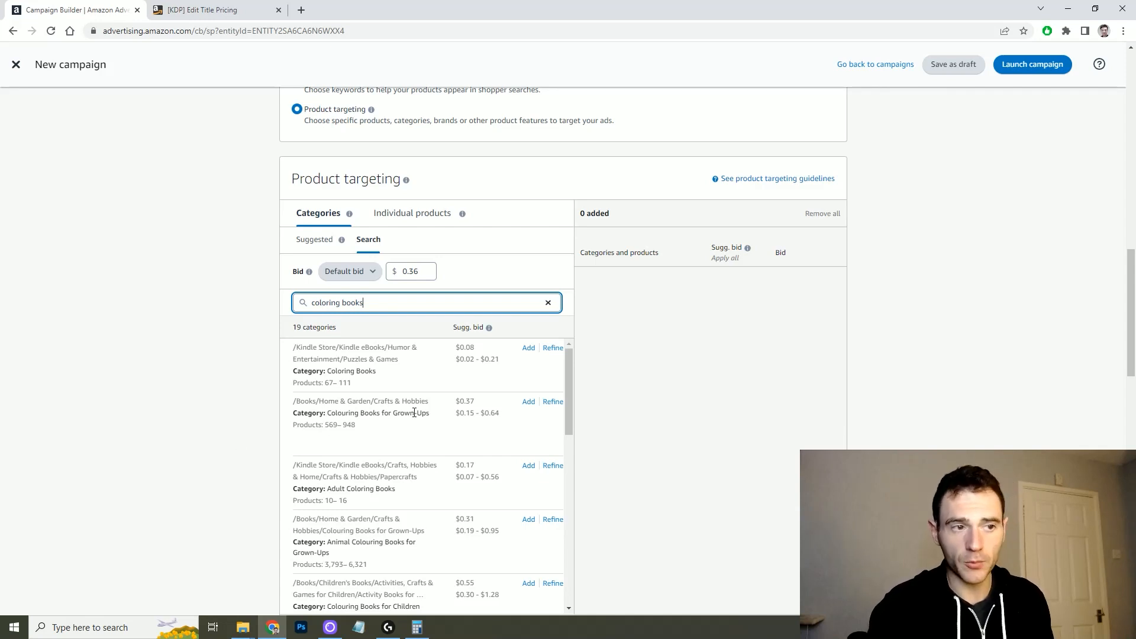
left_click(528, 401)
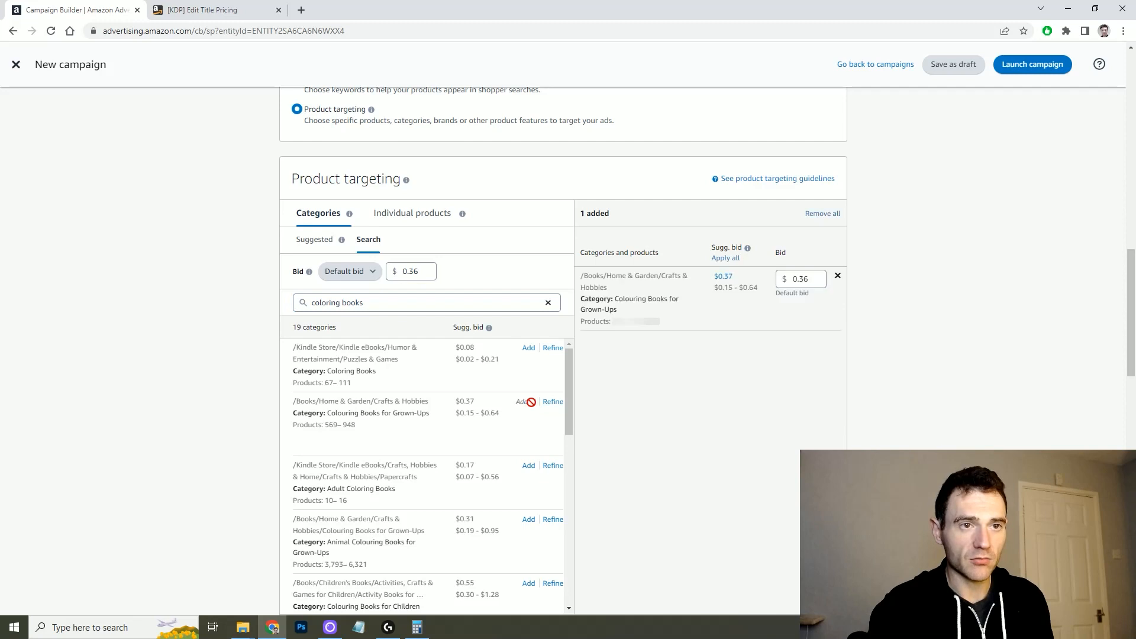
Step: Add the Kindle Store category Adult Coloring Books to the targets
scroll(479, 416, "down", 2)
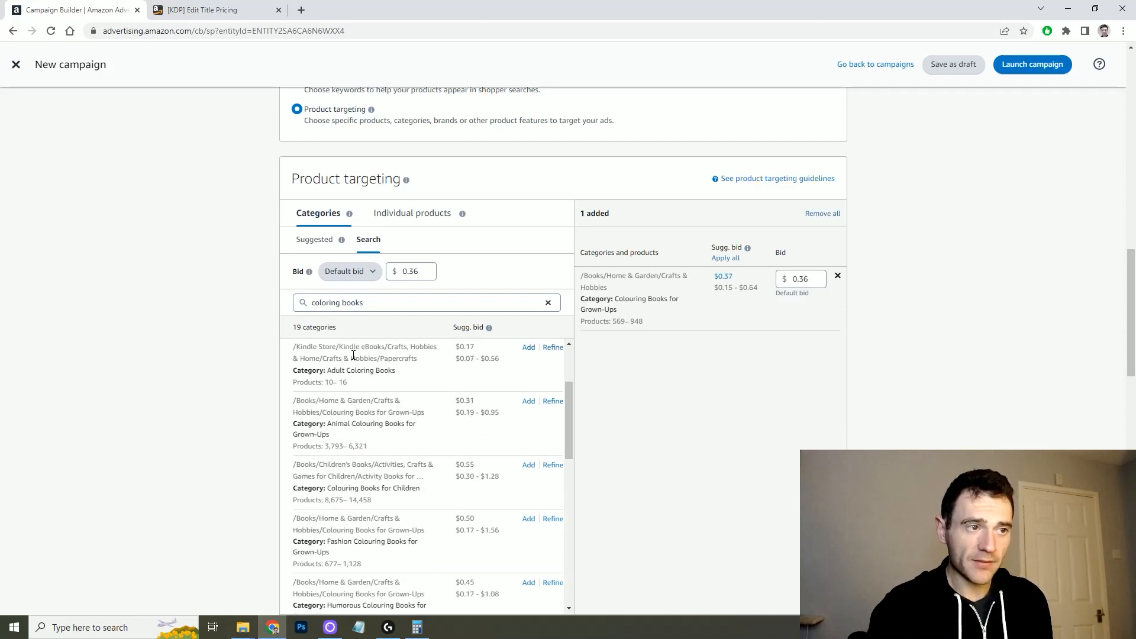
left_click_drag(298, 348, 341, 376)
left_click(351, 375)
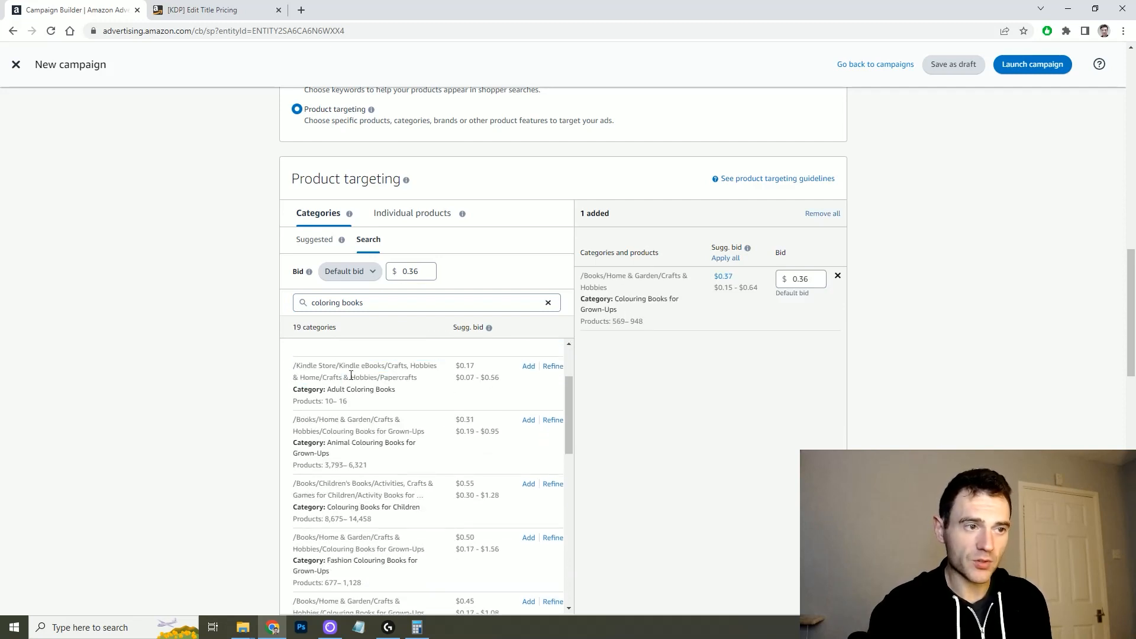
left_click(528, 367)
Step: Review the remaining coloring book categories and add Fantasy & Science Fiction Colouring Books for Grown-Ups to the targets
scroll(346, 442, "down", 1)
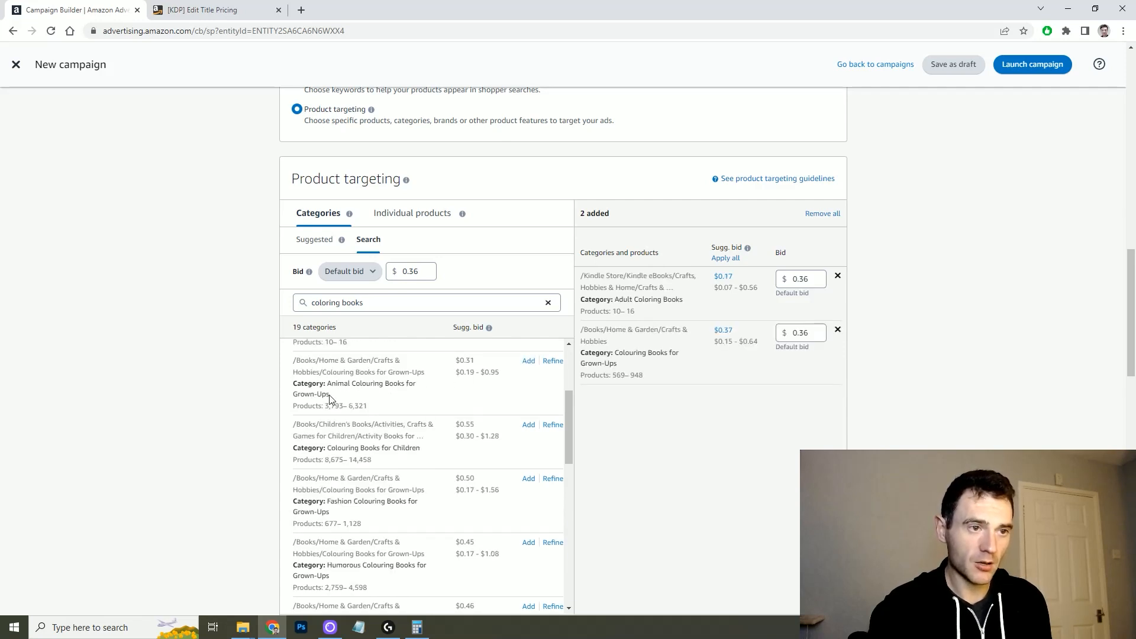
scroll(388, 383, "down", 2)
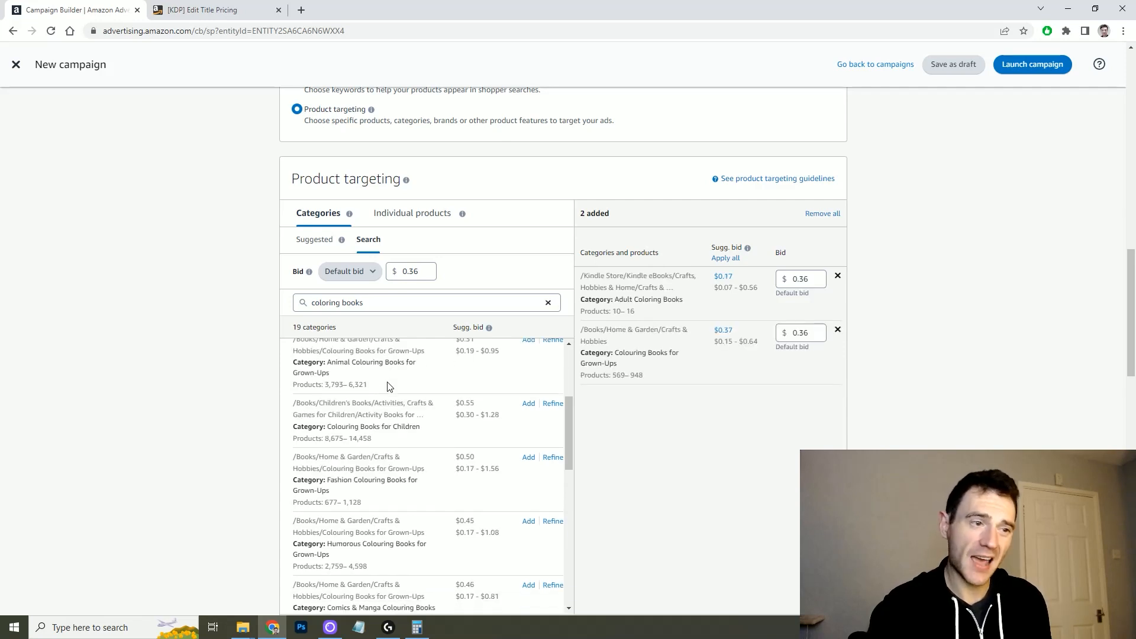
scroll(394, 381, "up", 2)
scroll(396, 382, "down", 1)
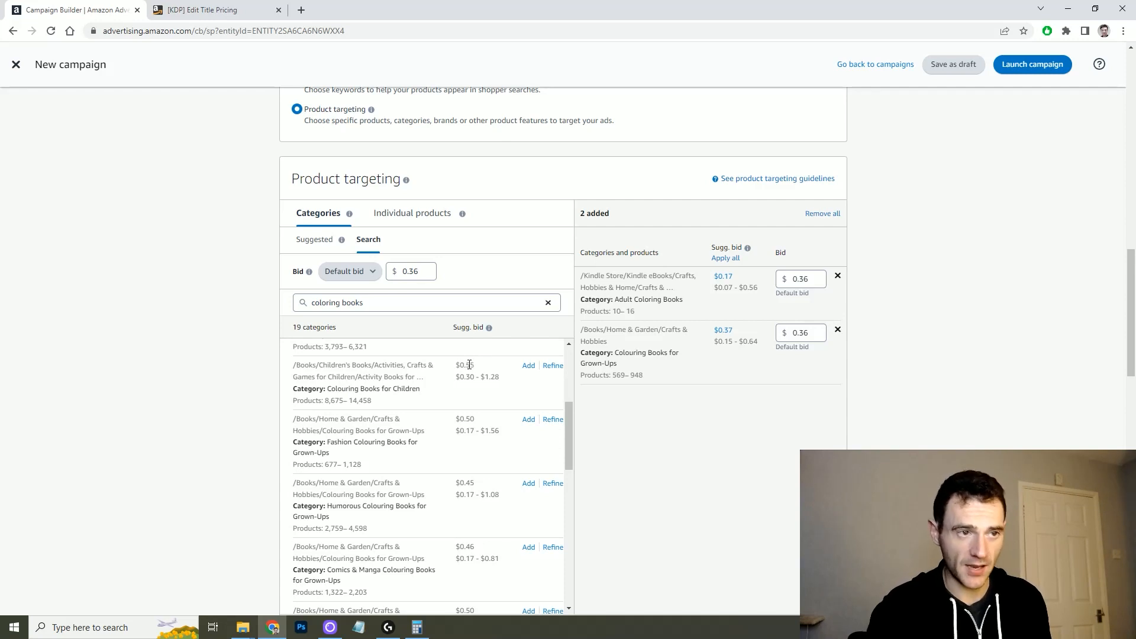
scroll(467, 362, "up", 3)
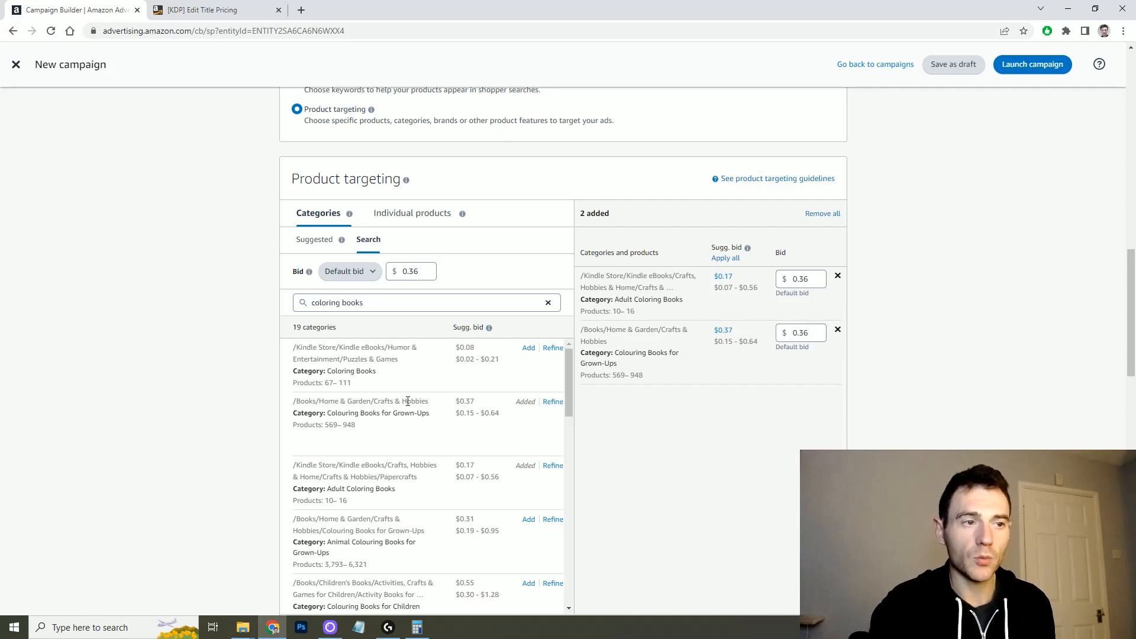
scroll(415, 412, "down", 6)
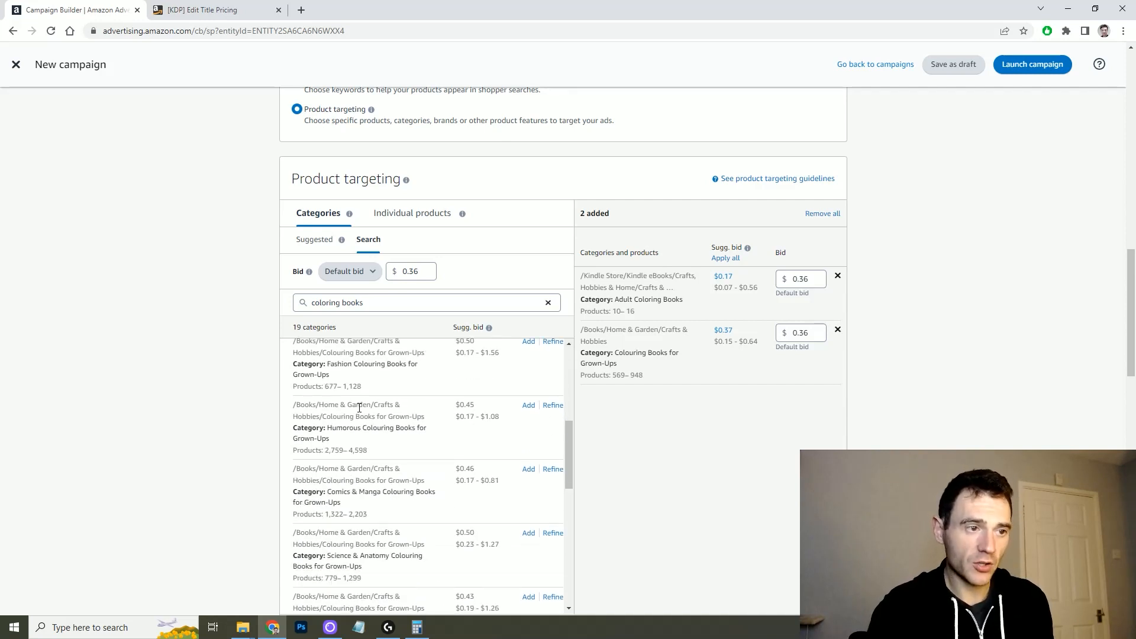
scroll(359, 412, "down", 1)
scroll(363, 409, "down", 1)
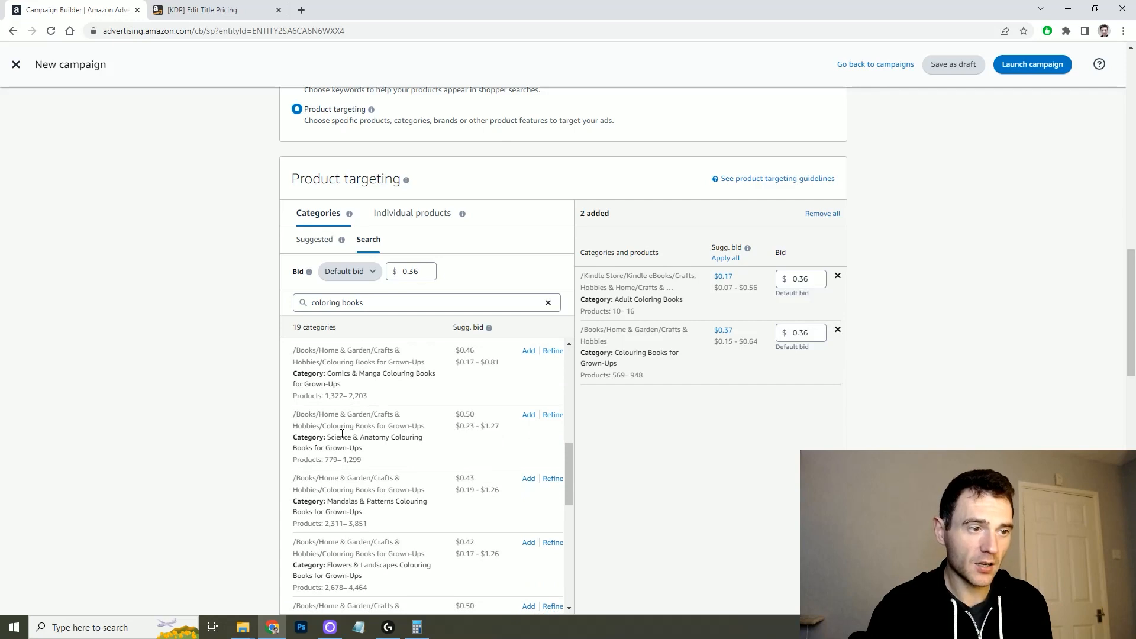
scroll(430, 423, "down", 1)
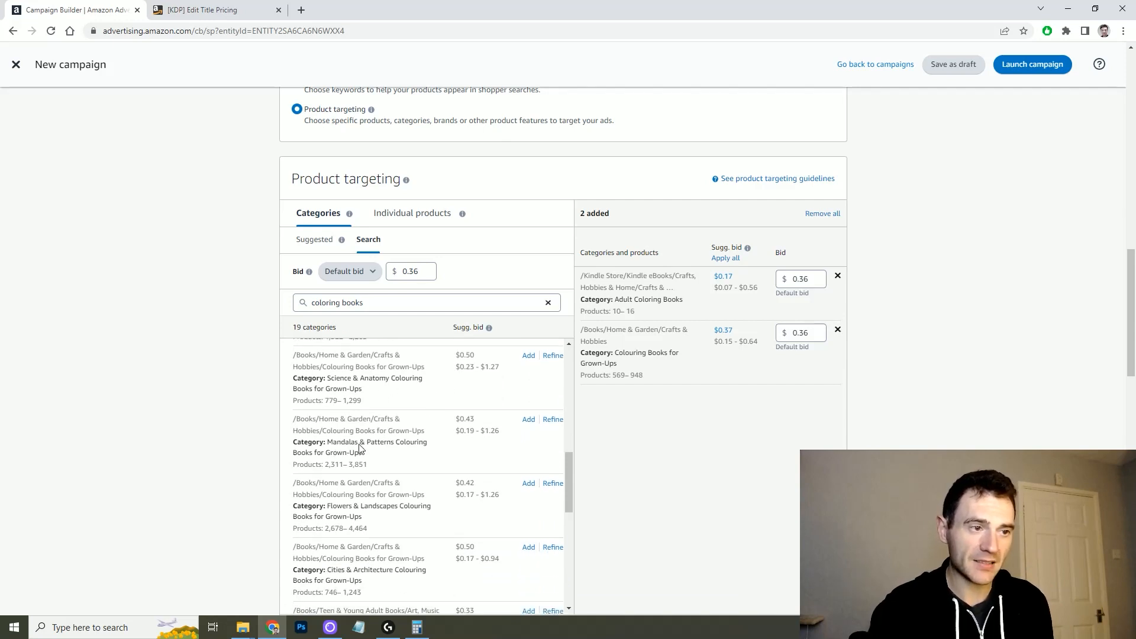
scroll(445, 423, "down", 2)
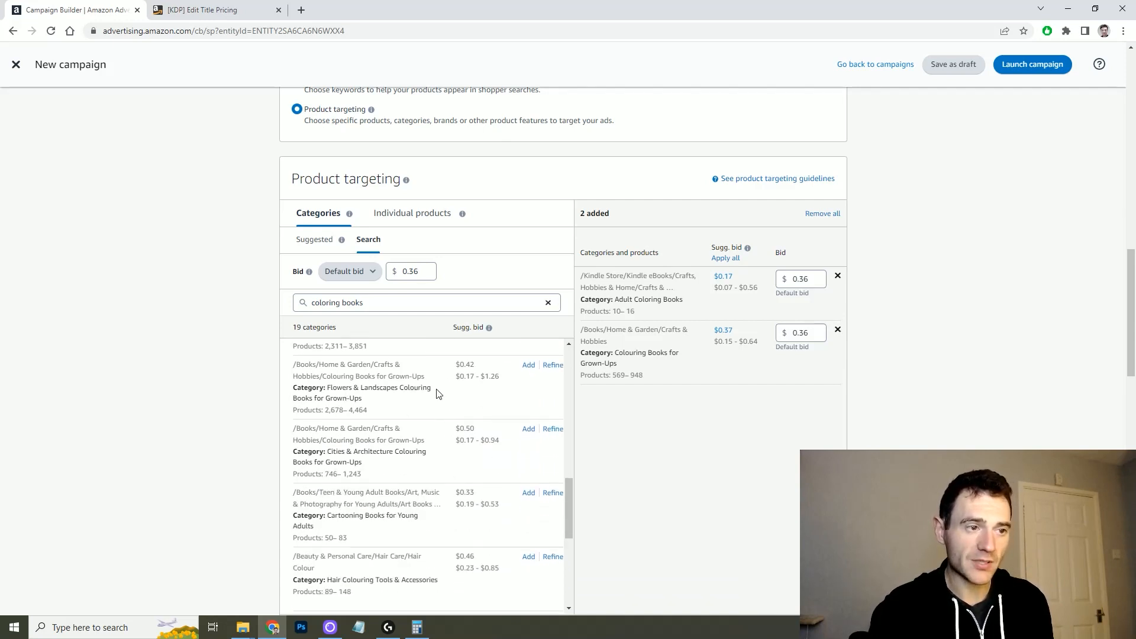
scroll(438, 394, "down", 1)
scroll(385, 392, "down", 1)
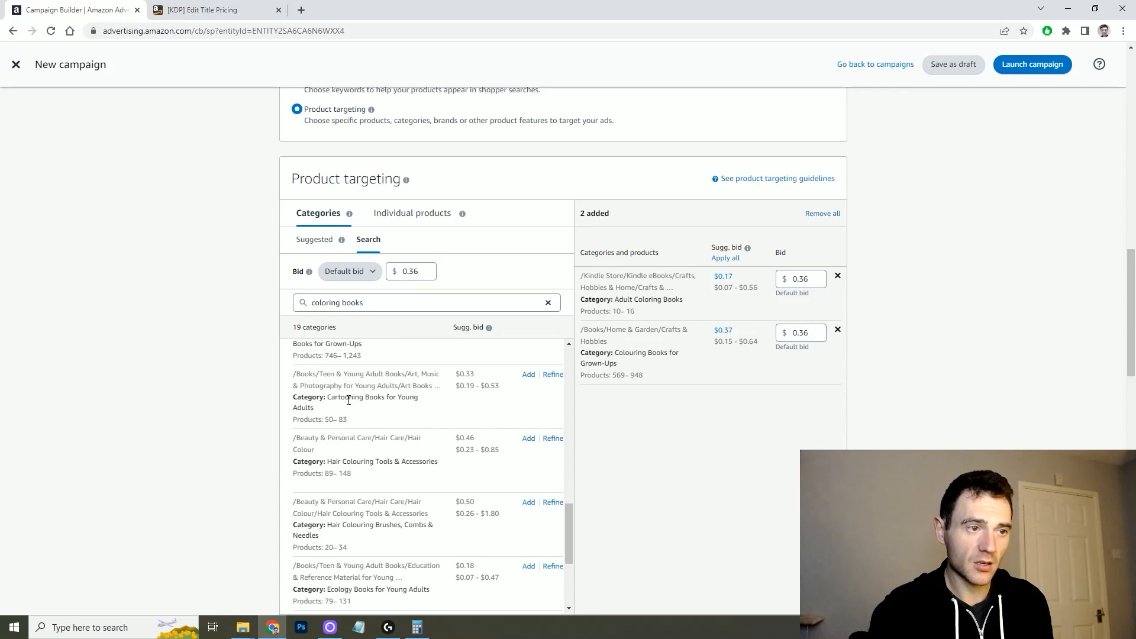
scroll(424, 408, "down", 1)
scroll(423, 408, "down", 1)
scroll(424, 408, "down", 1)
scroll(424, 408, "down", 1)
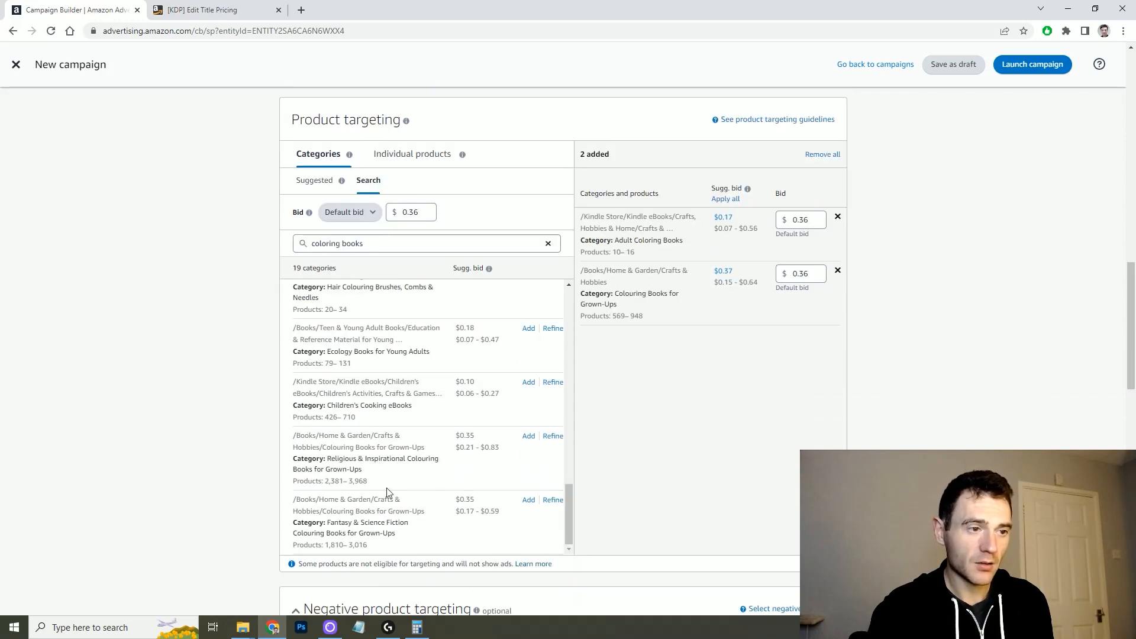
left_click(529, 500)
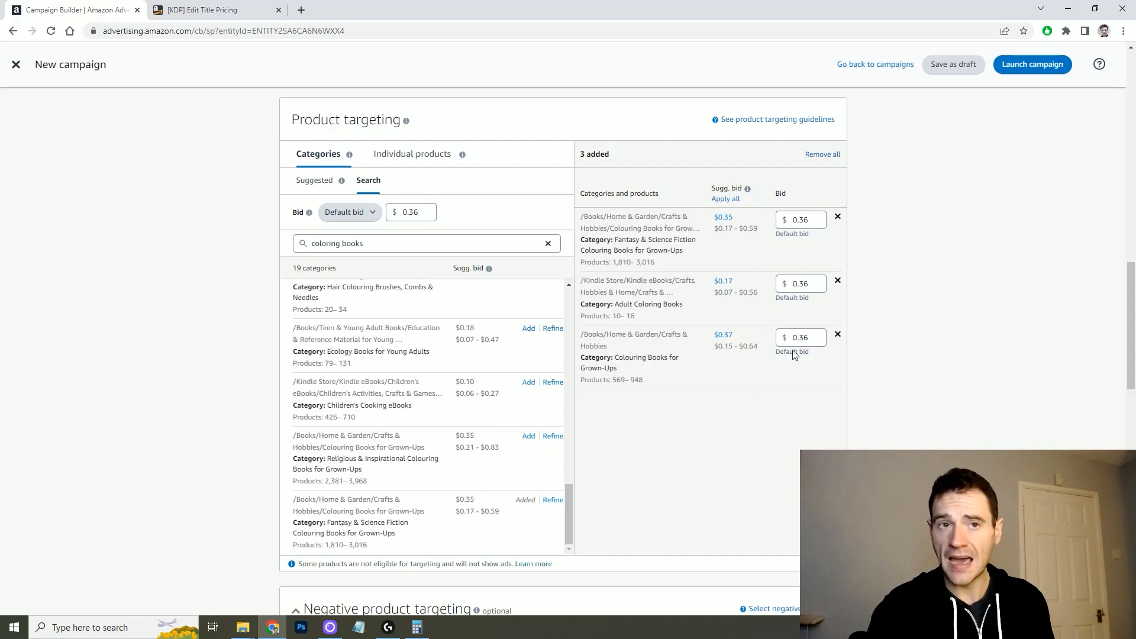
Step: Set the campaign bidding strategy to Dynamic bids - down only
scroll(788, 430, "down", 1)
scroll(788, 431, "down", 11)
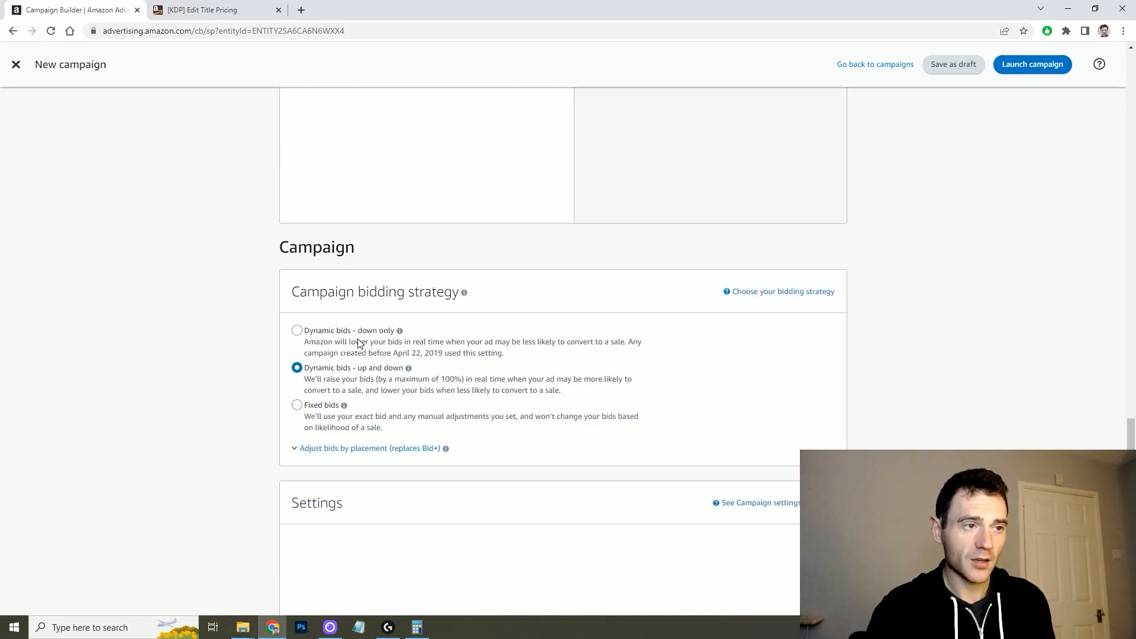
left_click(297, 331)
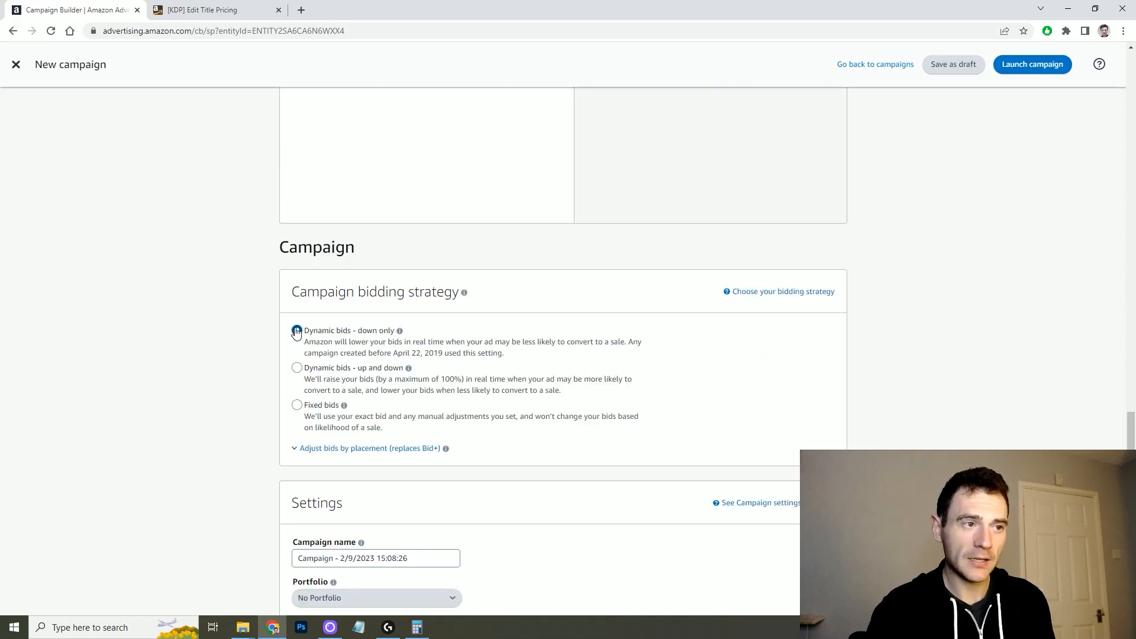
Step: Name the campaign "Alien Coloring Book - CAT - ACOS 36"
scroll(195, 339, "down", 3)
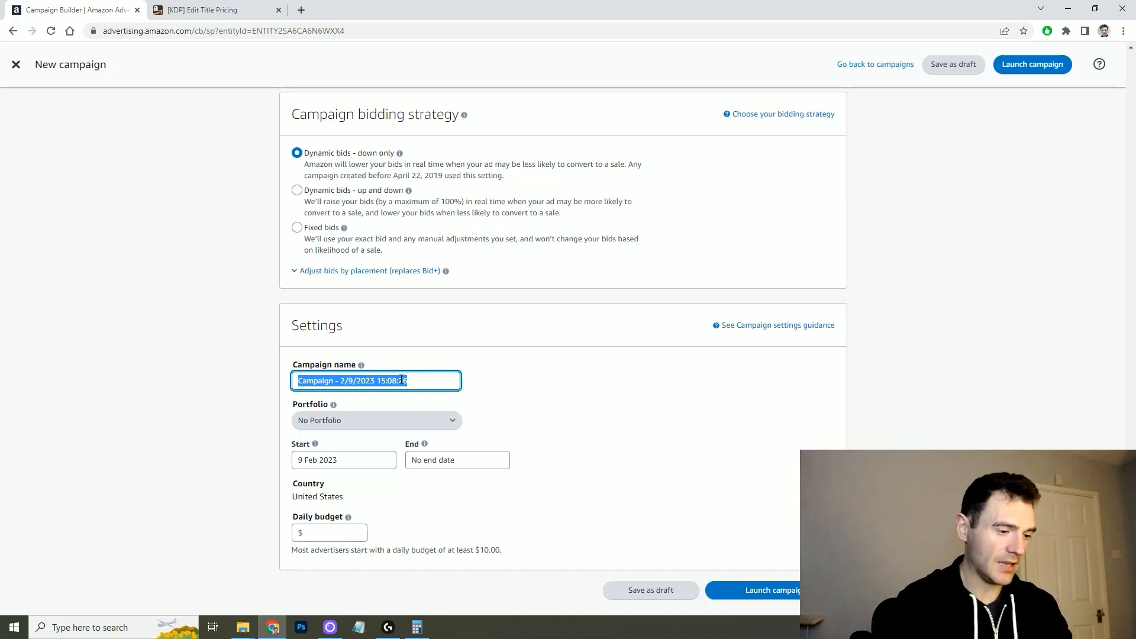
type("Alien Coloring Book - ")
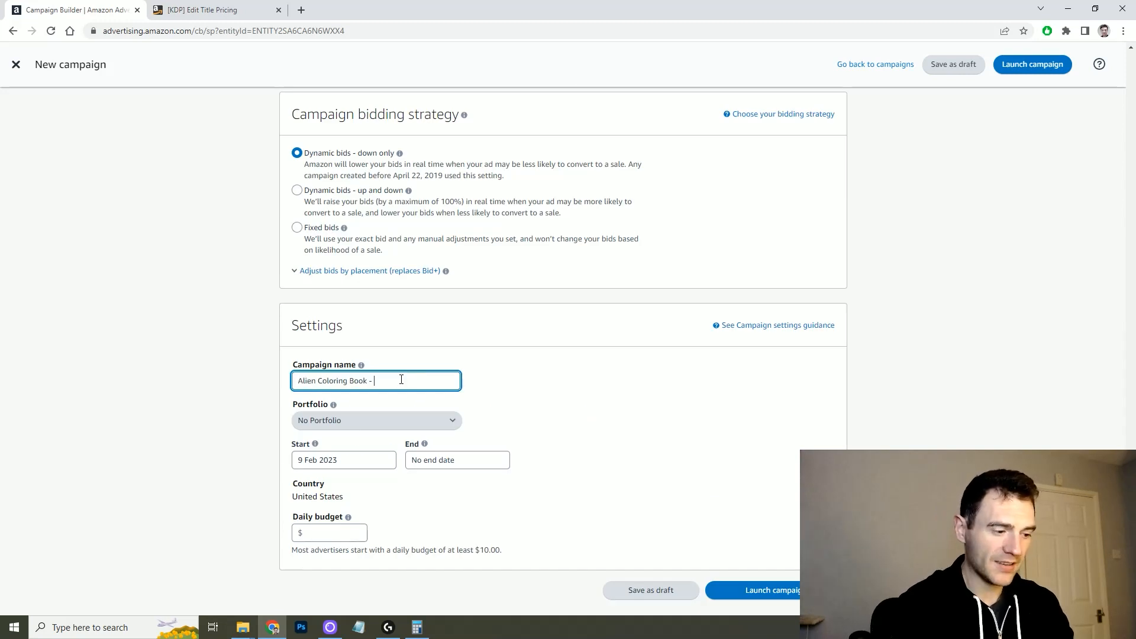
type("CAT - ACOS 36")
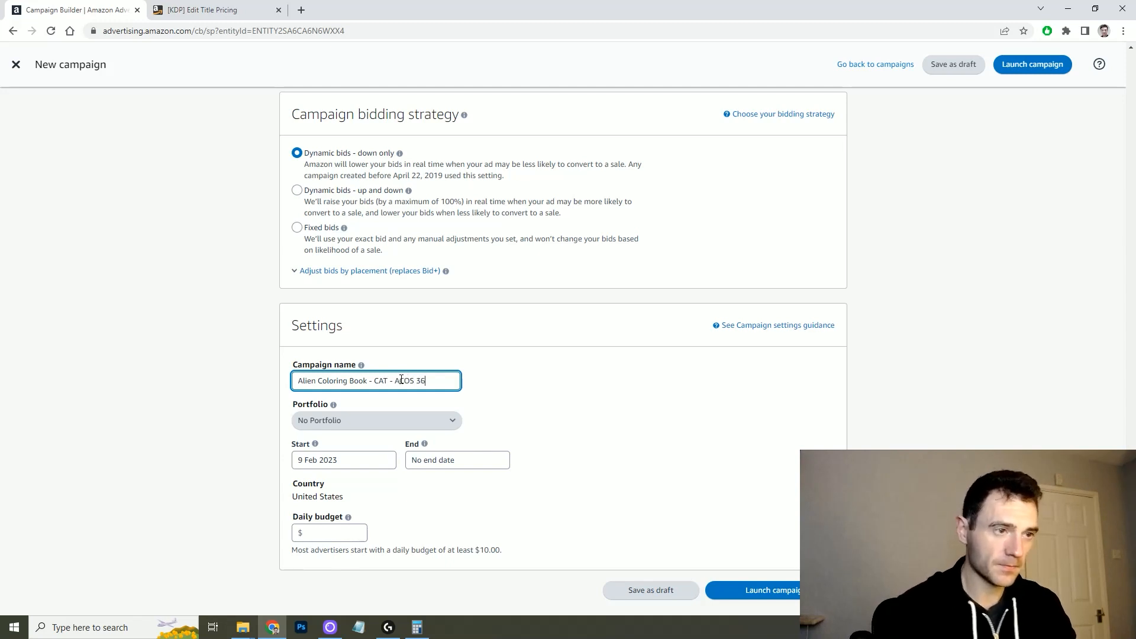
Step: Assign the campaign to the Self Publishing Empire portfolio
left_click(376, 418)
type("ali")
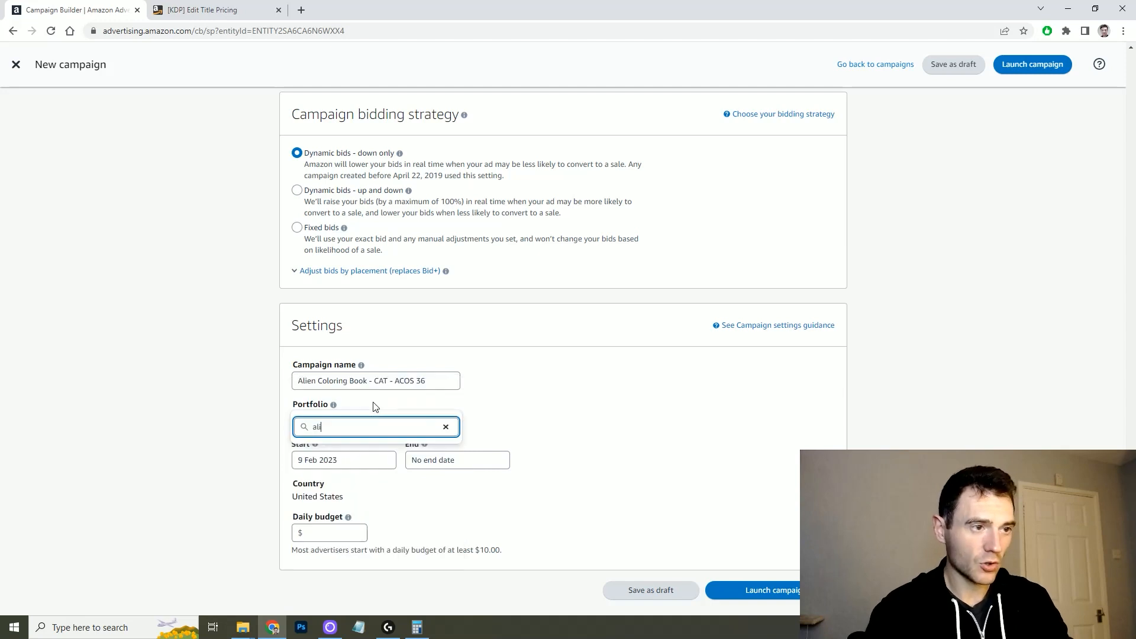
key("BackSpace")
key("BackSpace")
key("BackSpace")
type("se")
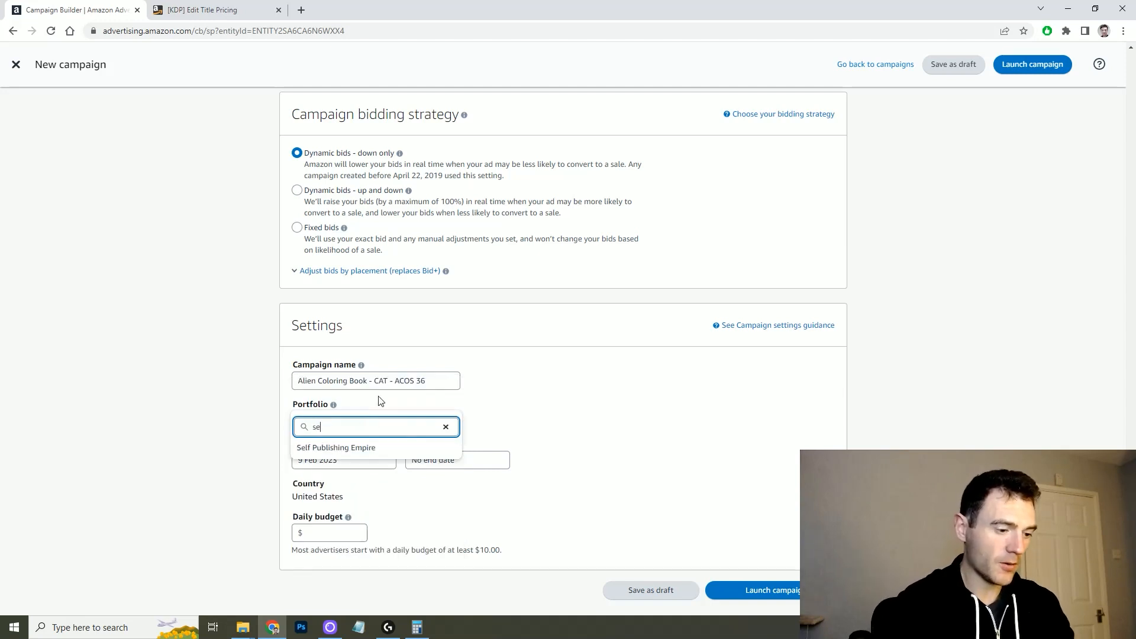
type("l")
left_click(349, 447)
Step: Set the campaign's end date to 31 Jul 2023
left_click(429, 460)
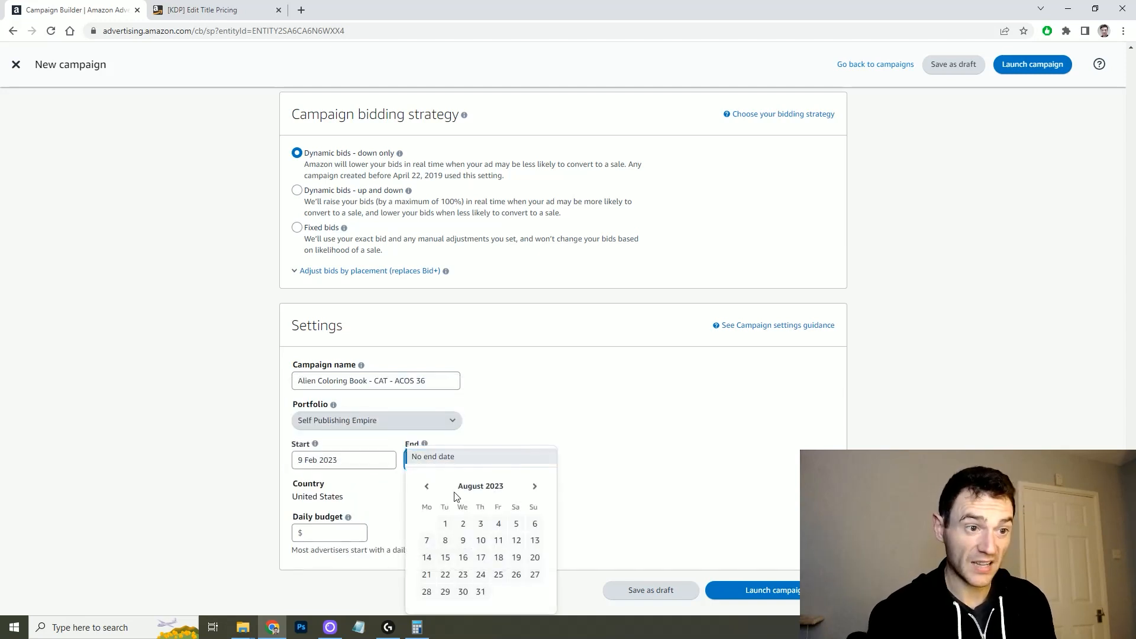
left_click(426, 486)
left_click(426, 486)
left_click(534, 486)
scroll(411, 525, "down", 2)
left_click(426, 496)
Step: Set the campaign's daily budget to $10
left_click(330, 415)
type("1")
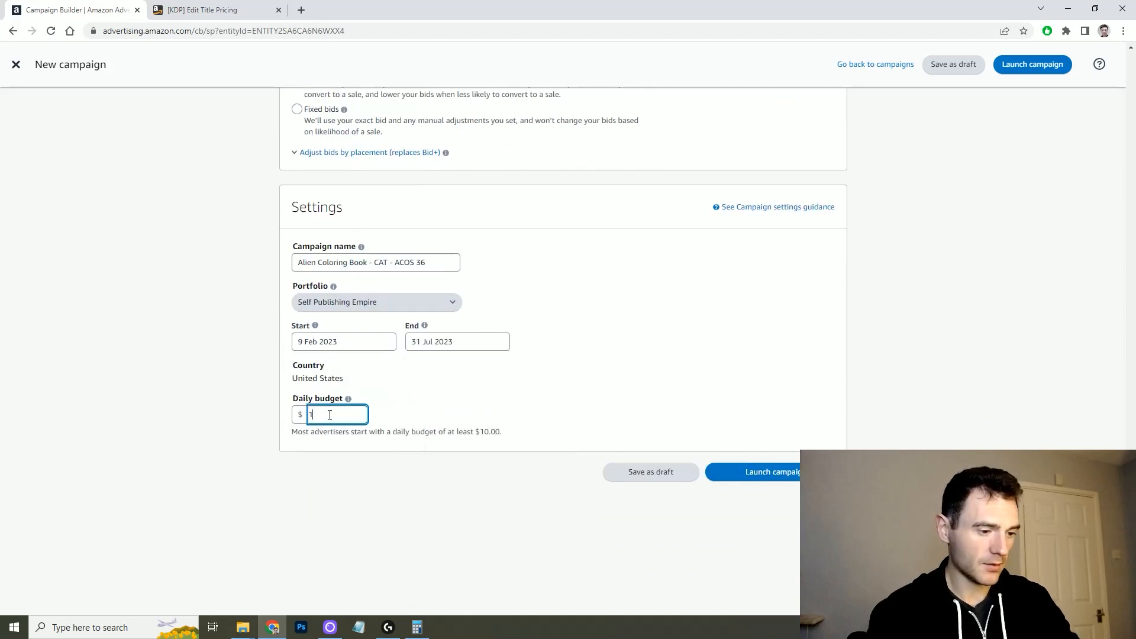
type("0")
Step: Start another Sponsored Products campaign and add the Out of this World Alien Coloring Book as the advertised product
left_click(337, 460)
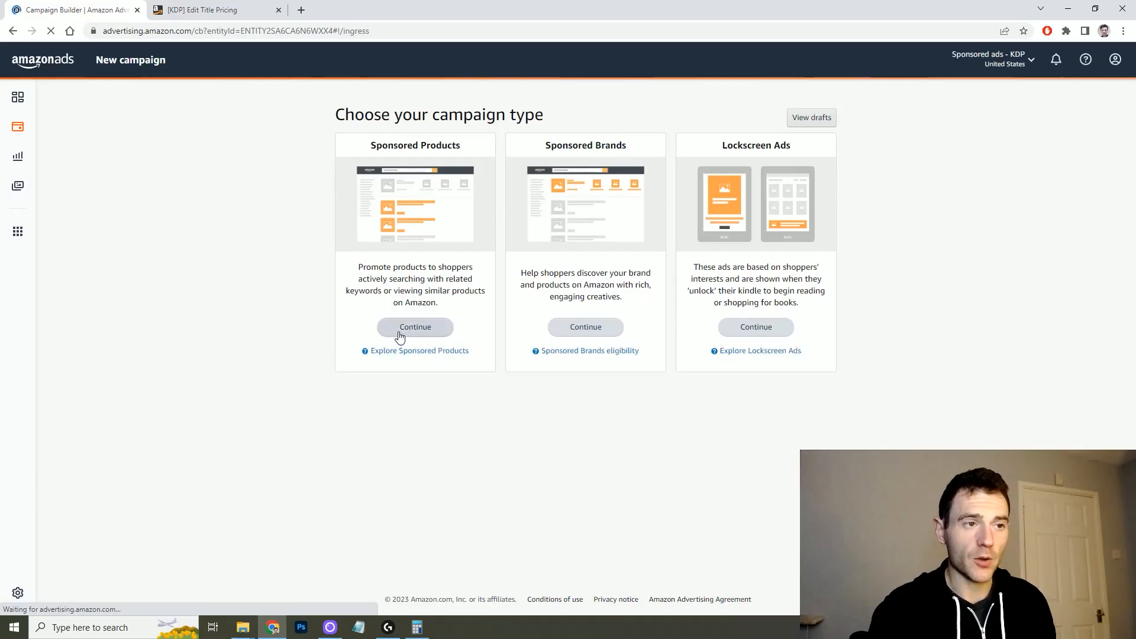
left_click(407, 334)
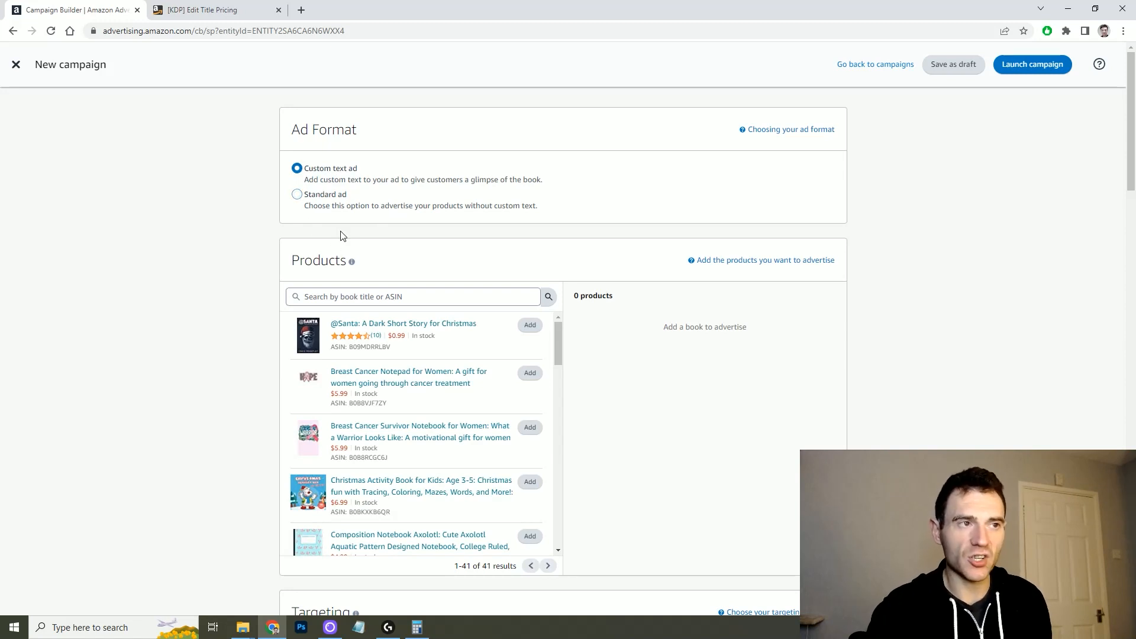
left_click(444, 295)
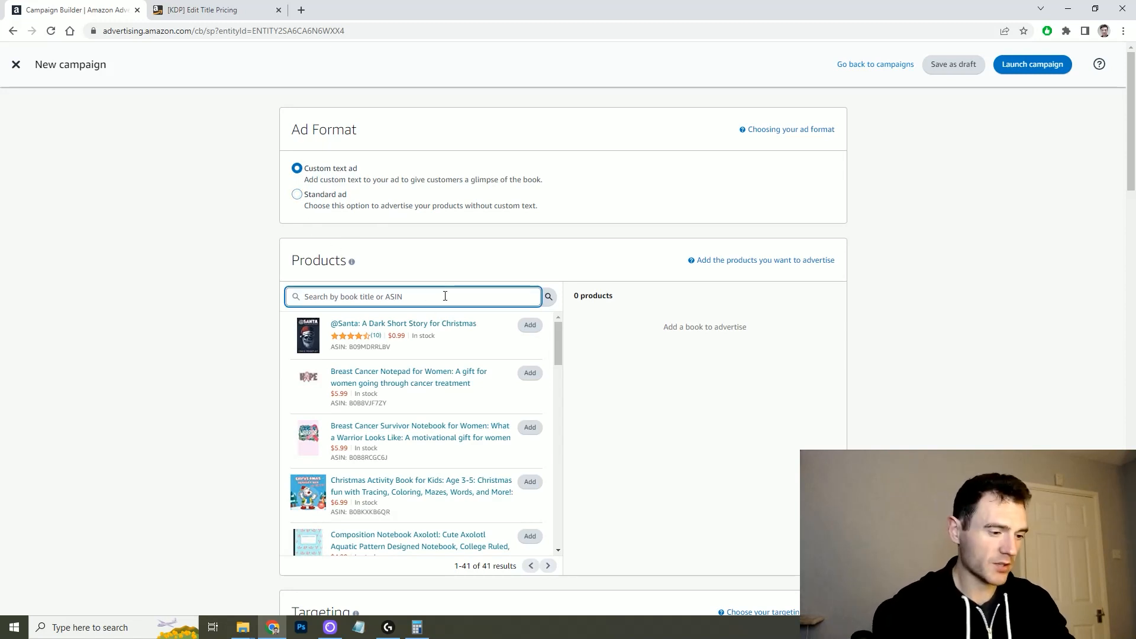
left_click(528, 373)
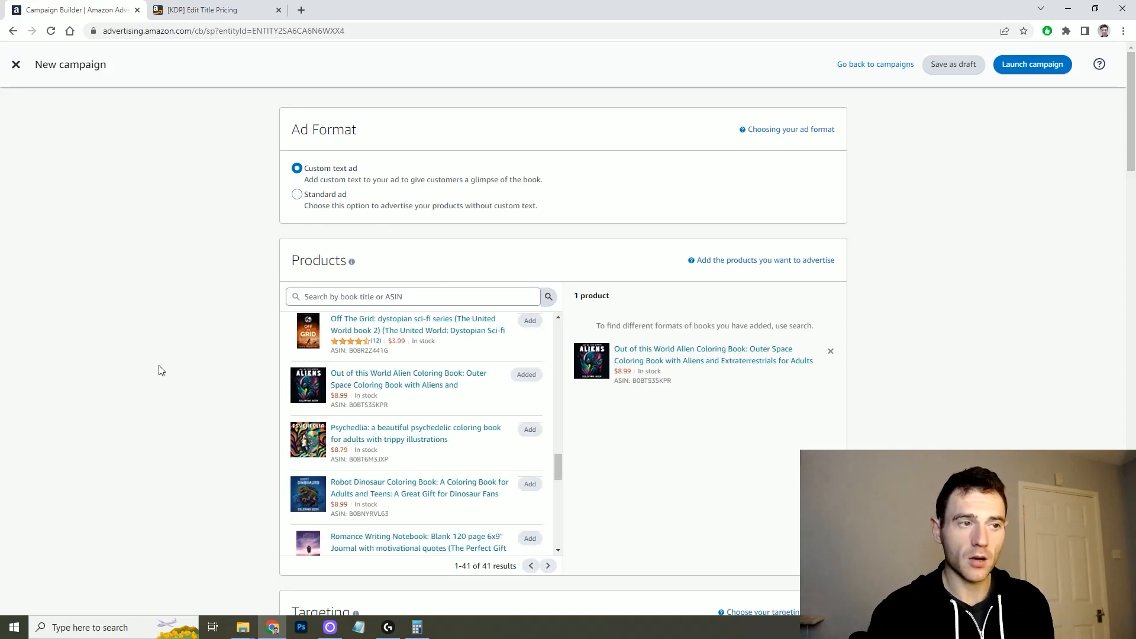
Step: Choose manual targeting with product targeting for the new campaign
scroll(166, 373, "down", 3)
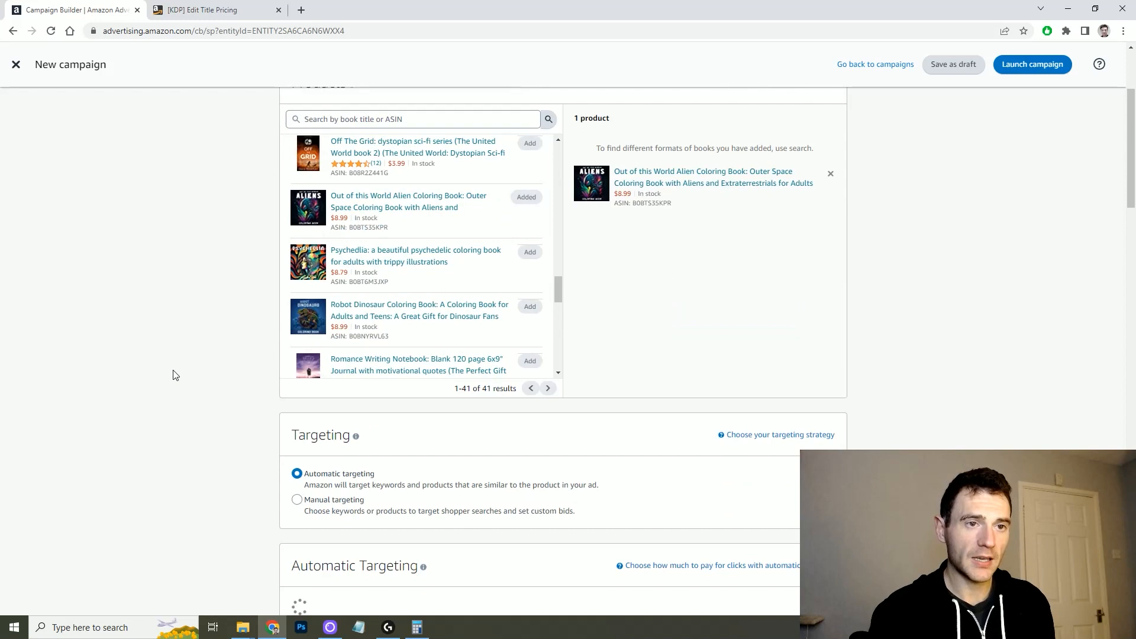
scroll(173, 375, "down", 3)
left_click(329, 325)
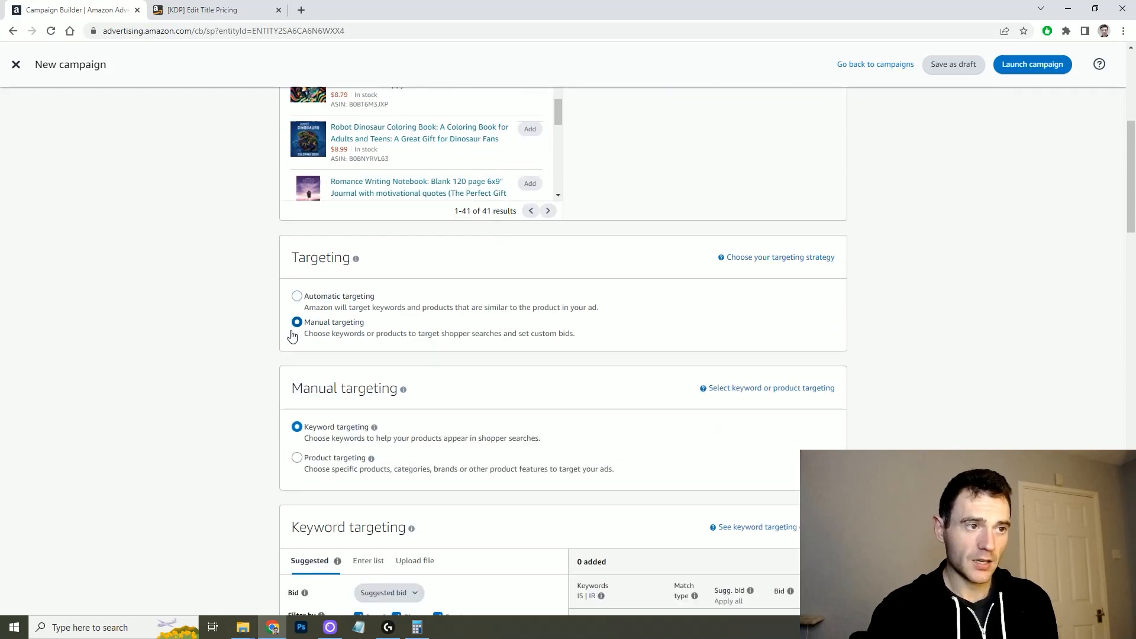
scroll(257, 328, "down", 2)
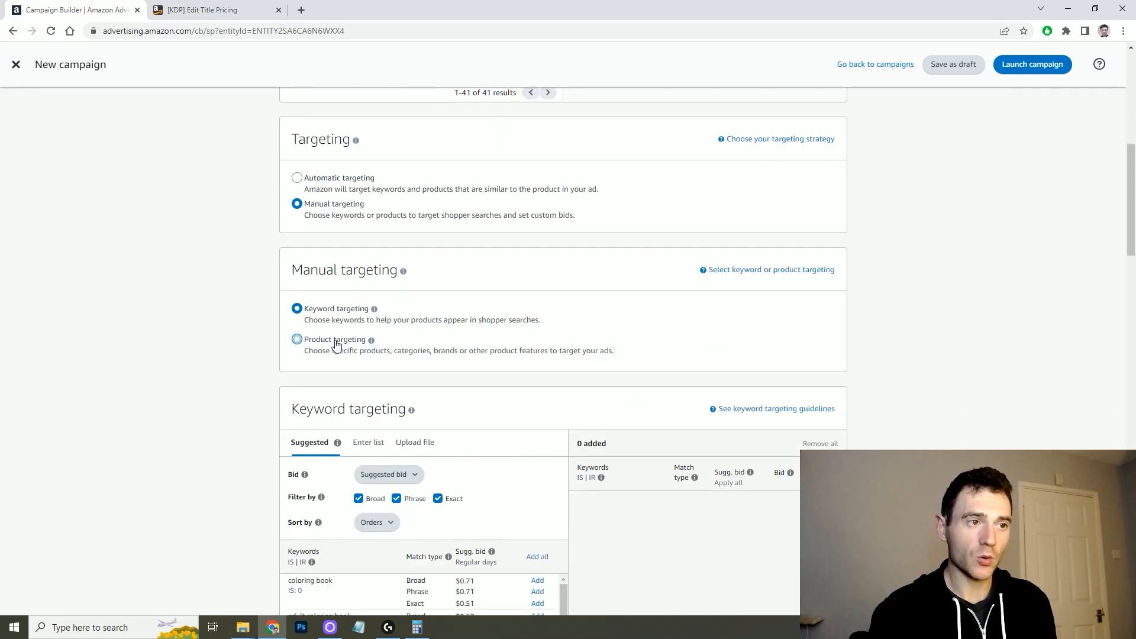
left_click(336, 342)
scroll(237, 314, "down", 1)
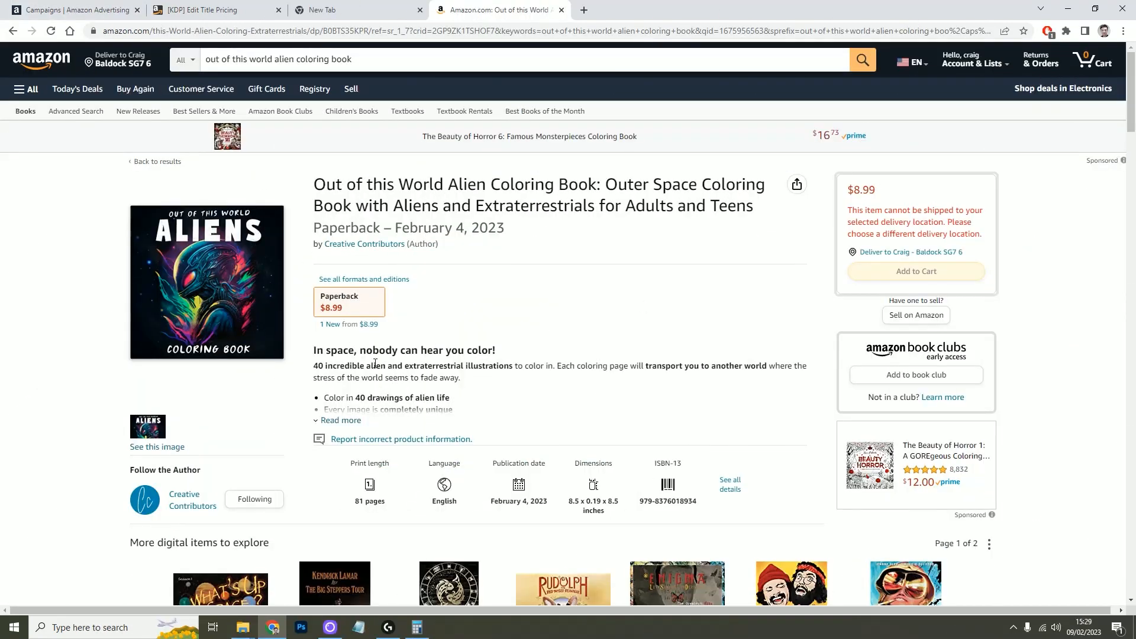
Step: Review the sponsored related products on the alien coloring book's Amazon page and switch the campaign's product targeting to individual products
scroll(149, 279, "down", 8)
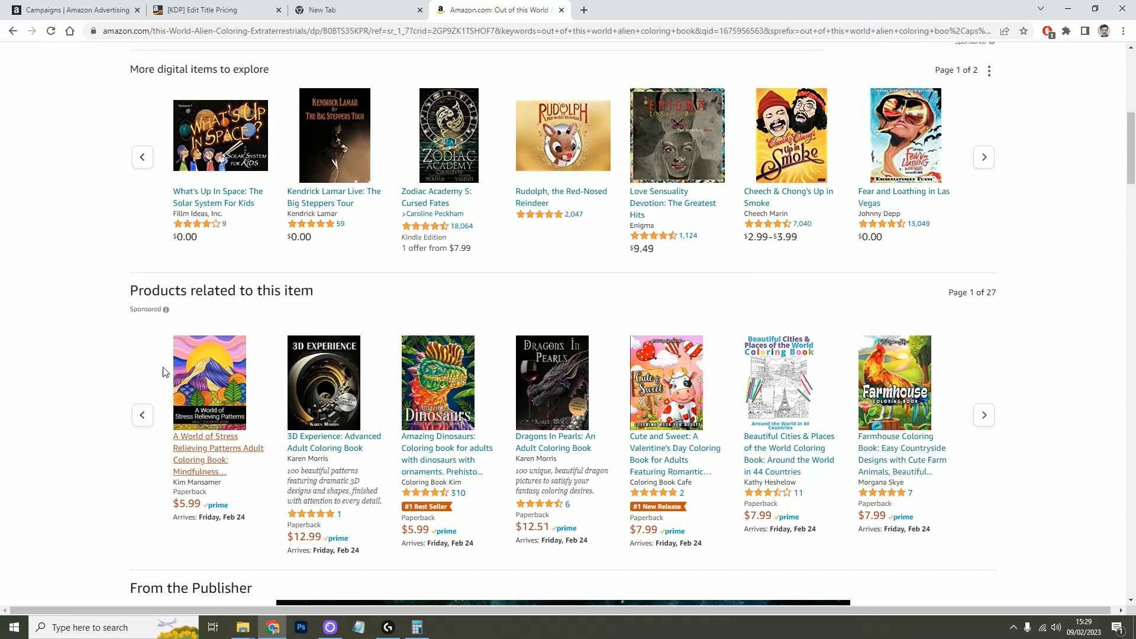
scroll(1024, 452, "up", 8)
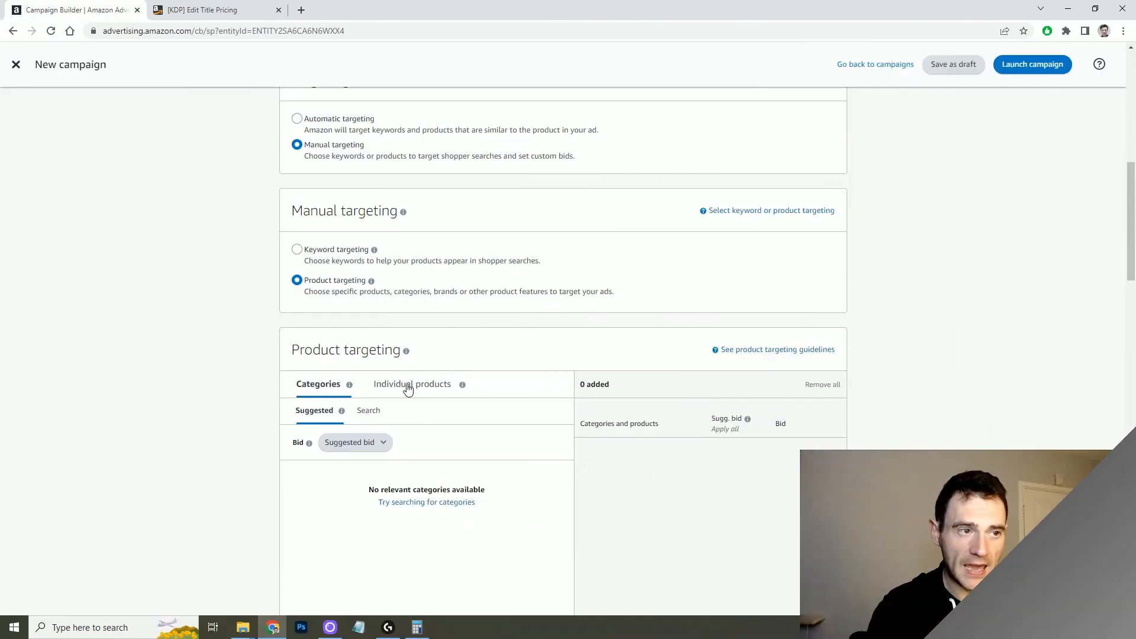
scroll(355, 355, "down", 1)
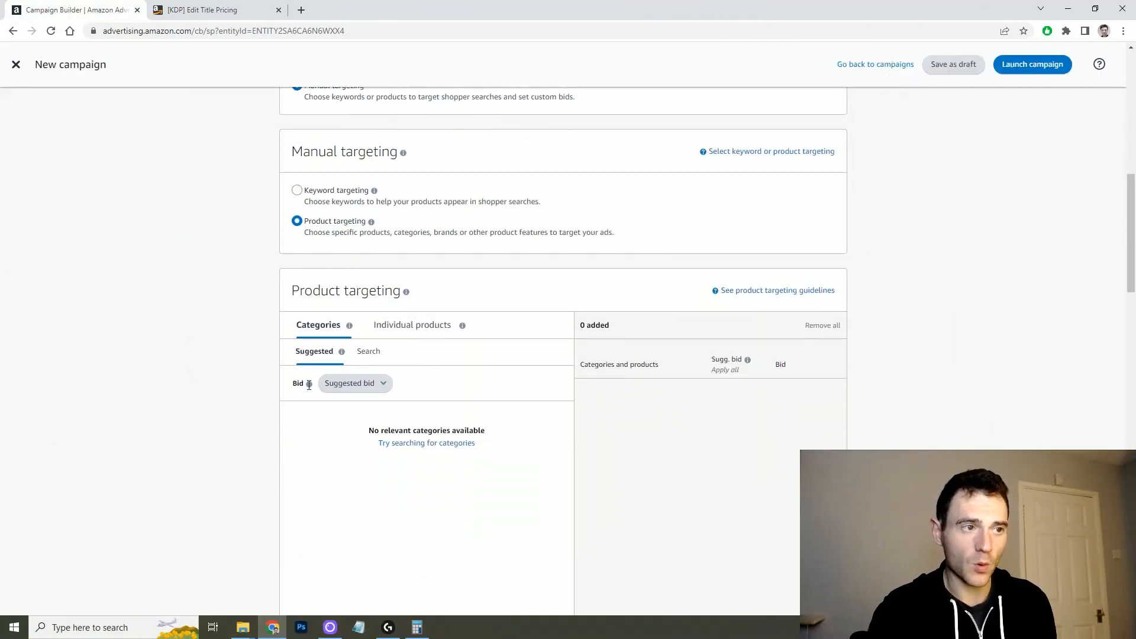
left_click(430, 331)
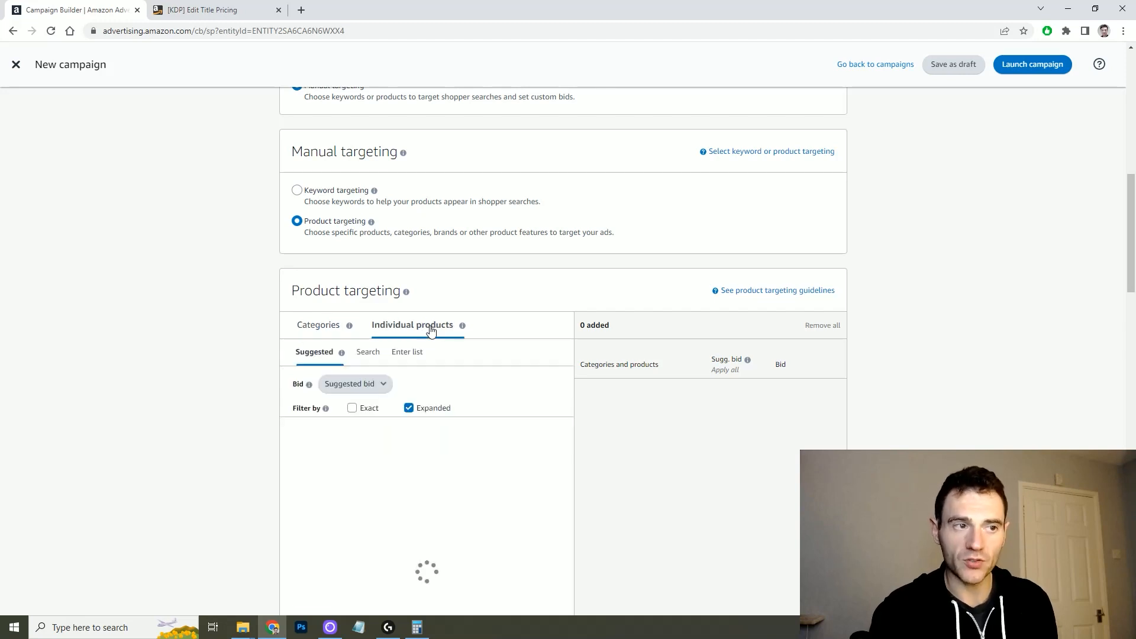
Step: Set a custom bid of $0.26 for the individual product targets
left_click(428, 384)
double_click(427, 384)
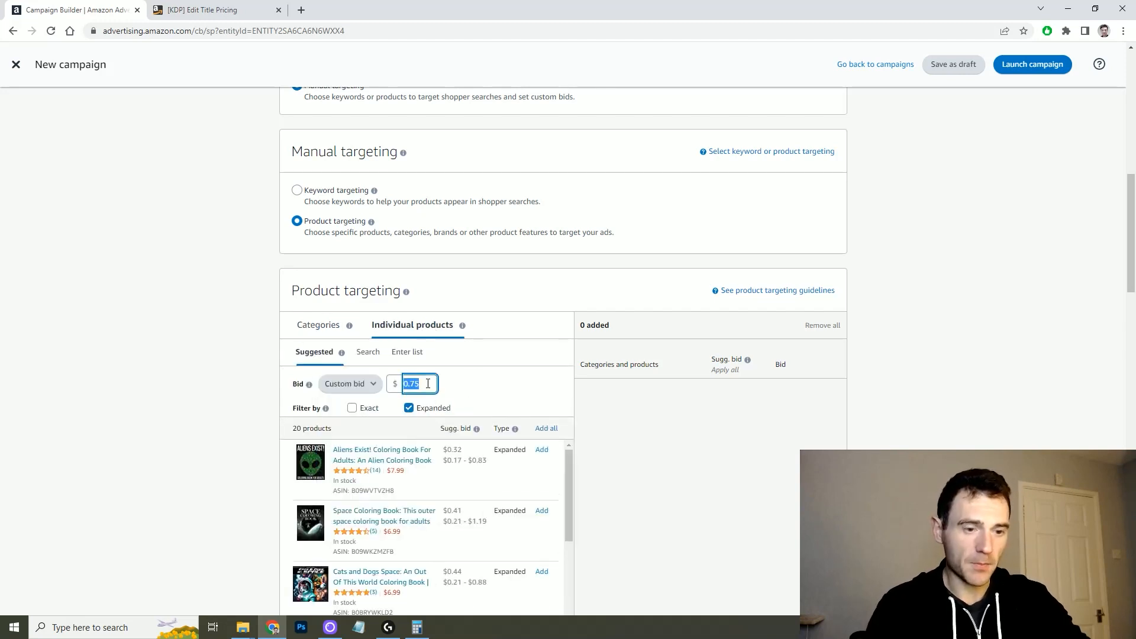
type("02")
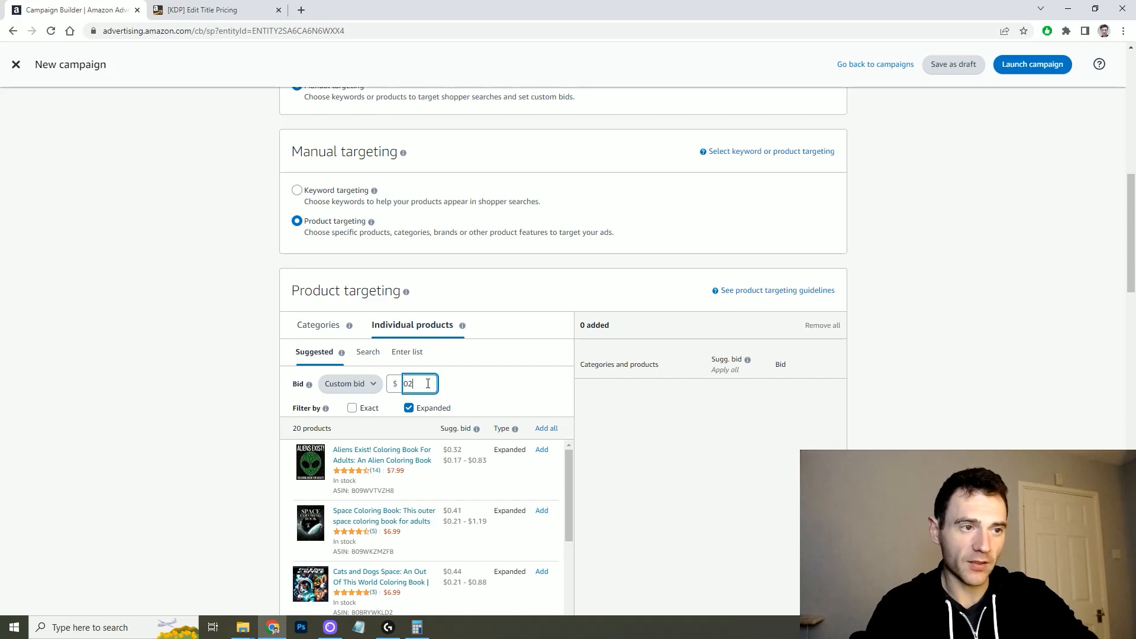
type(".26")
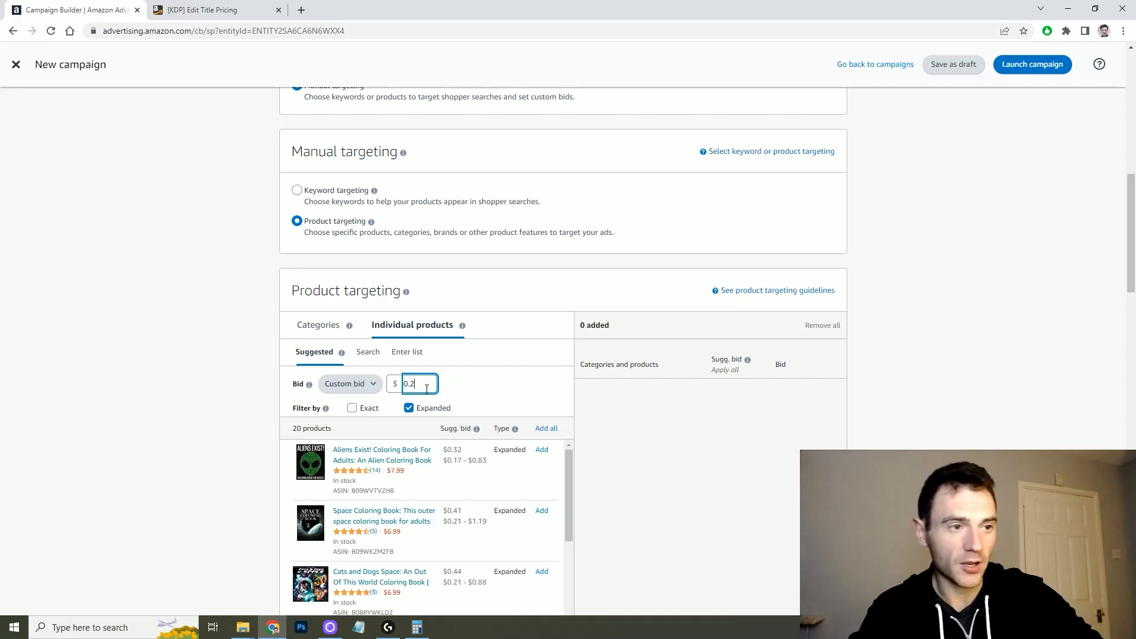
Step: Change the individual product bidding to a default bid of $0.26
left_click(364, 386)
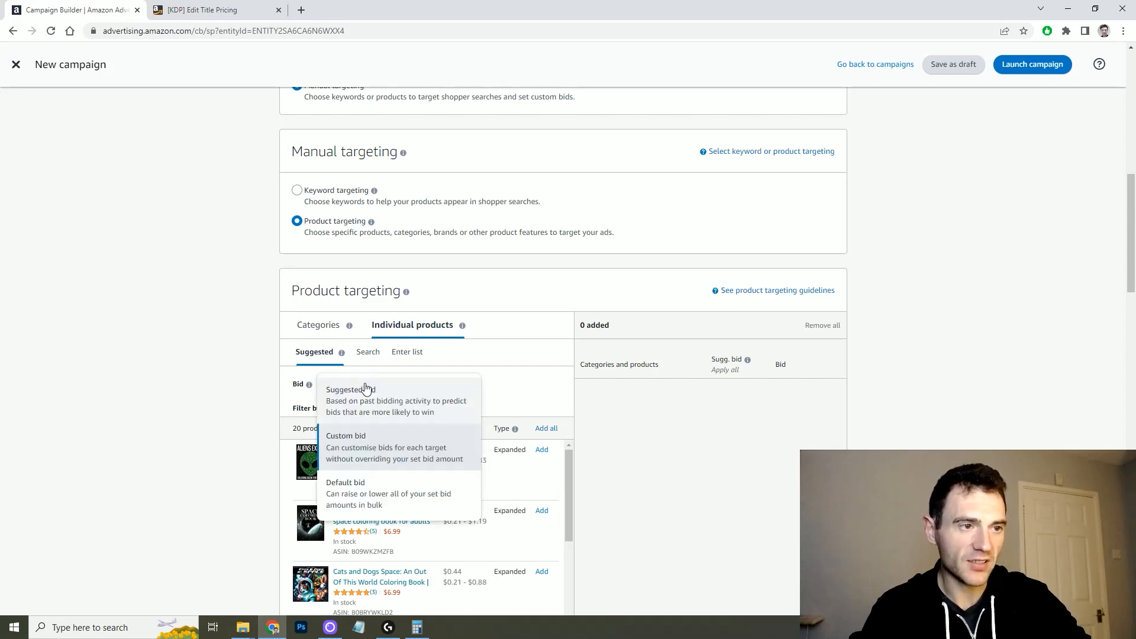
left_click(367, 476)
double_click(424, 387)
type("0.26")
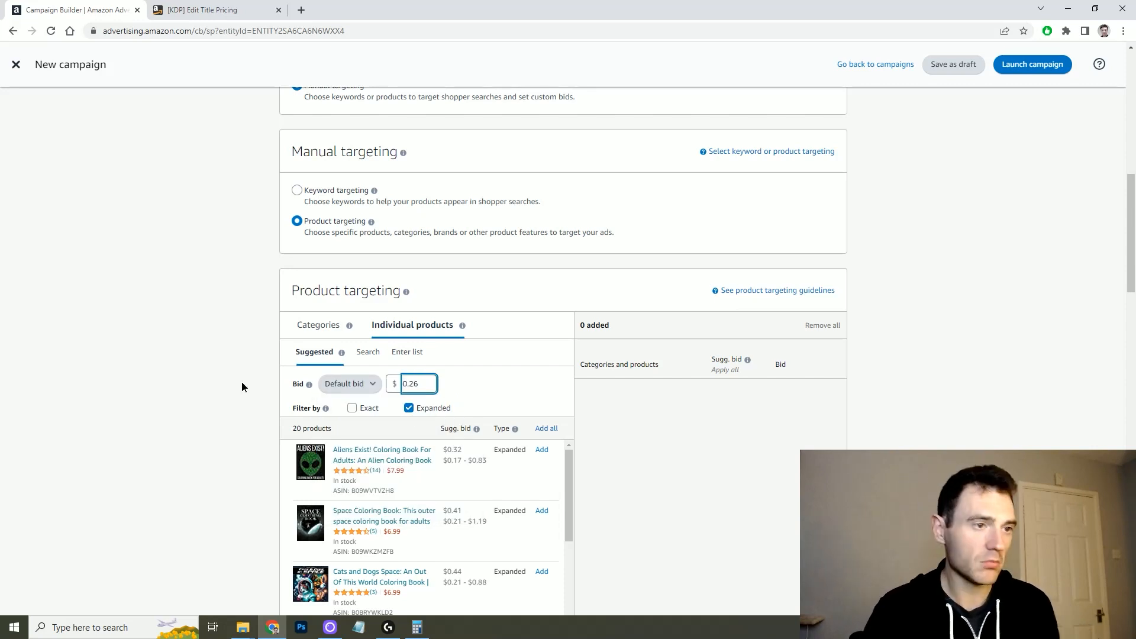
left_click(241, 382)
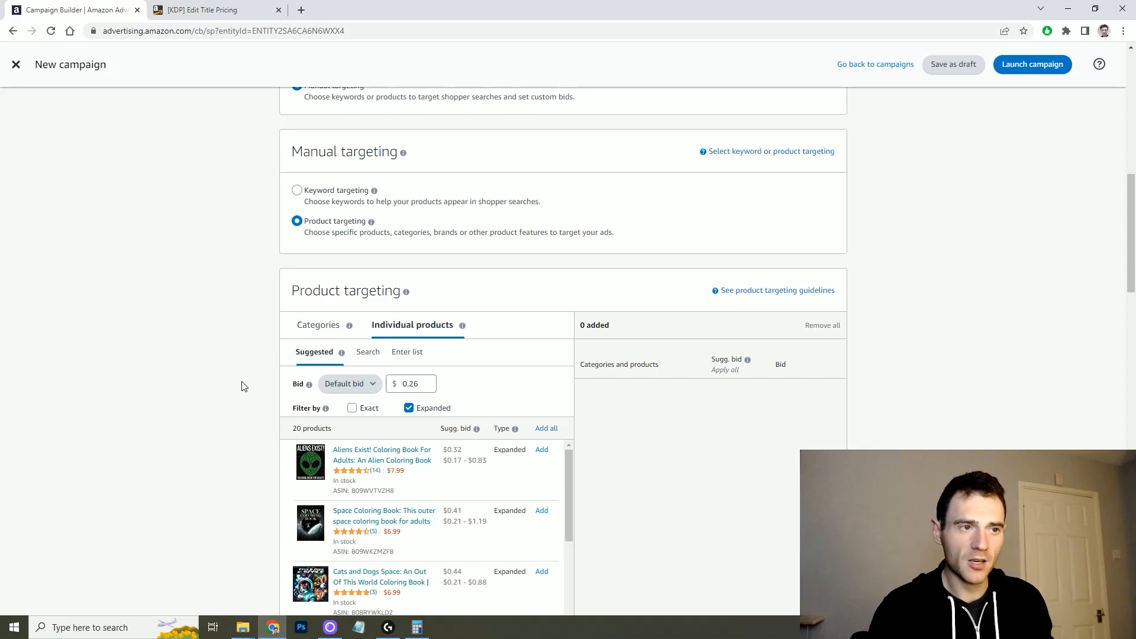
Step: Try default bids of $0.30 and $0.25 and return the bid to $0.26
double_click(417, 384)
type("0.30")
key("BackSpace")
key("BackSpace")
type("25")
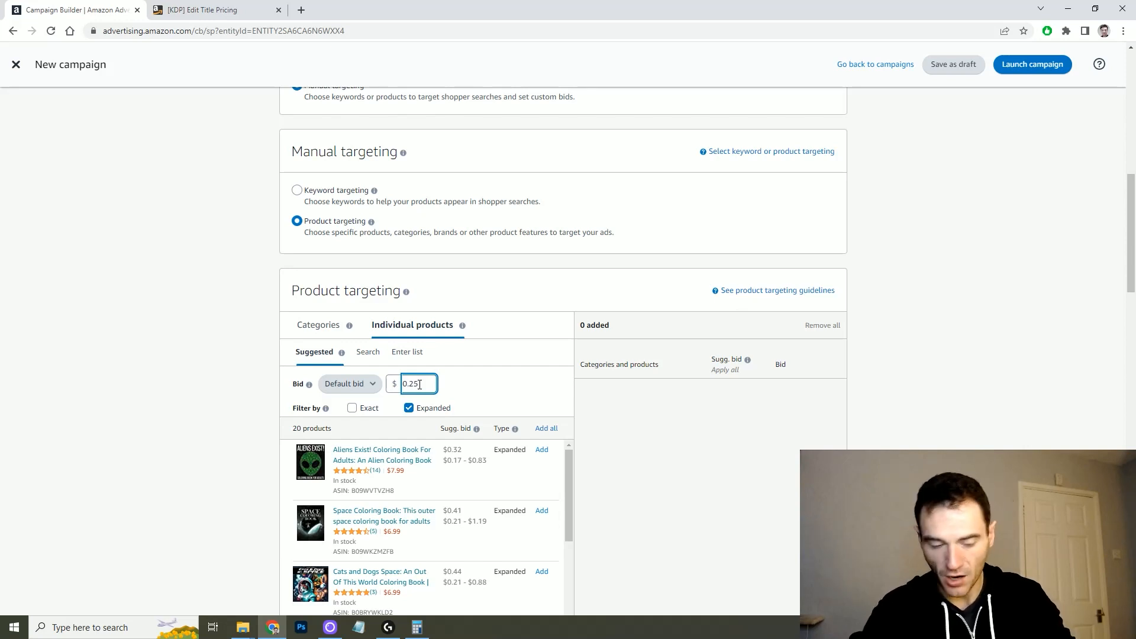
key("BackSpace")
type("6")
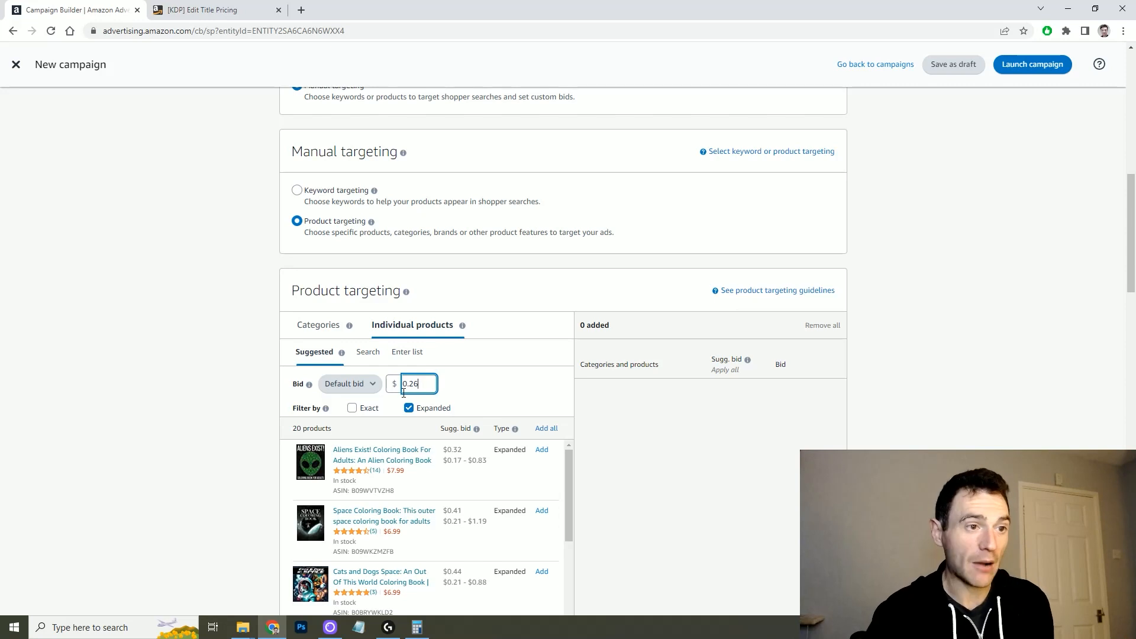
Step: Search the individual products to target for "alien coloring book for adults"
left_click(368, 351)
left_click(437, 430)
type("alien coloring book")
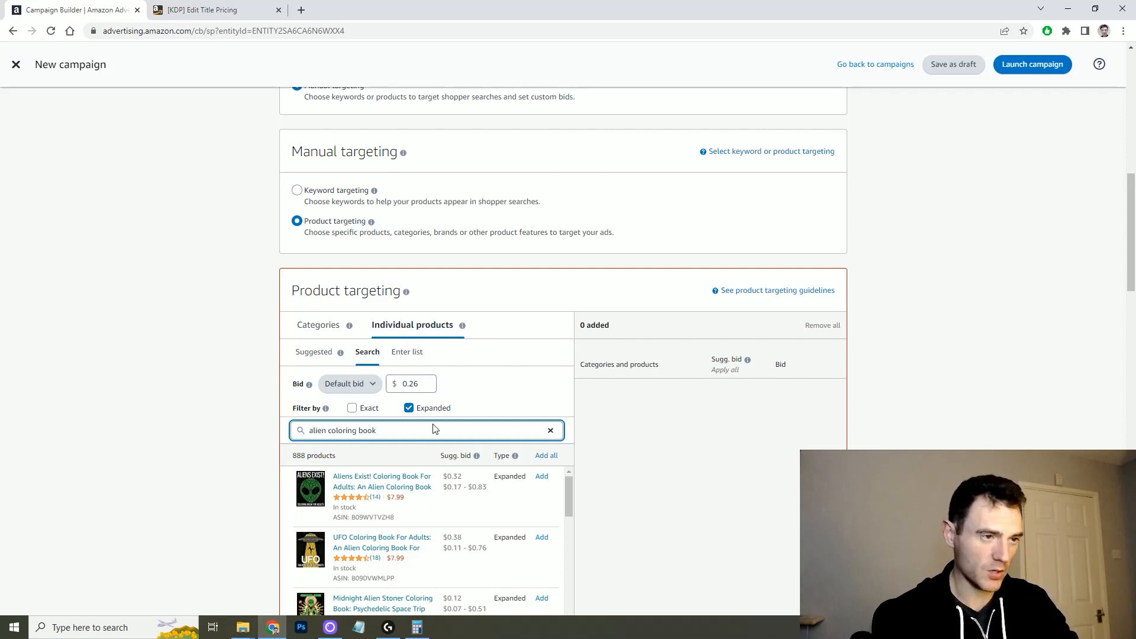
type(" for adults")
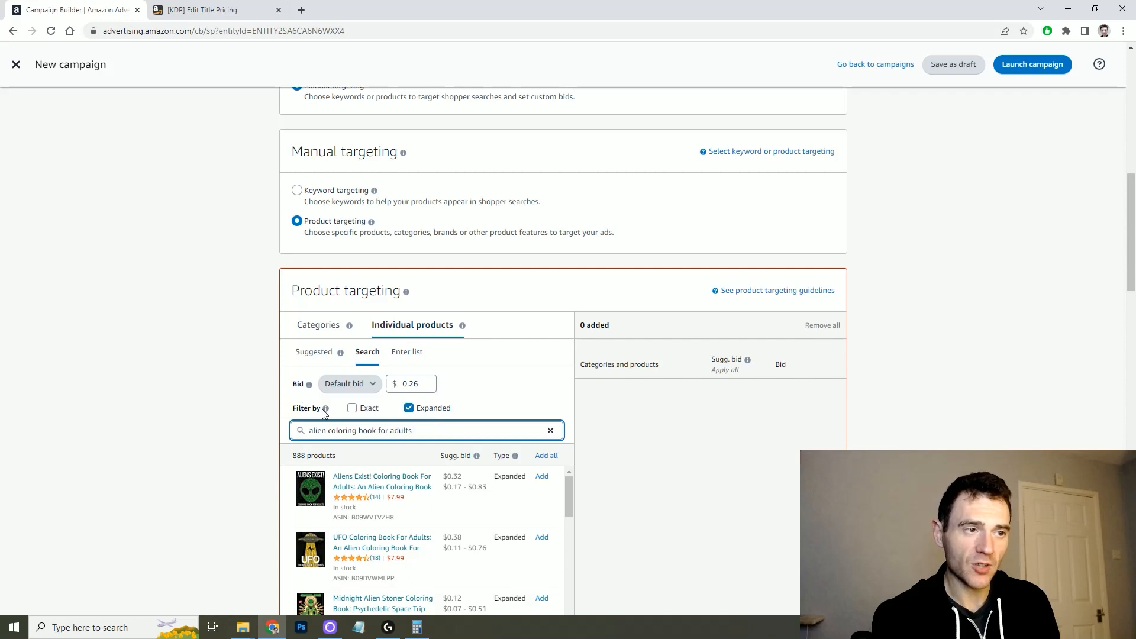
mouse_move(328, 414)
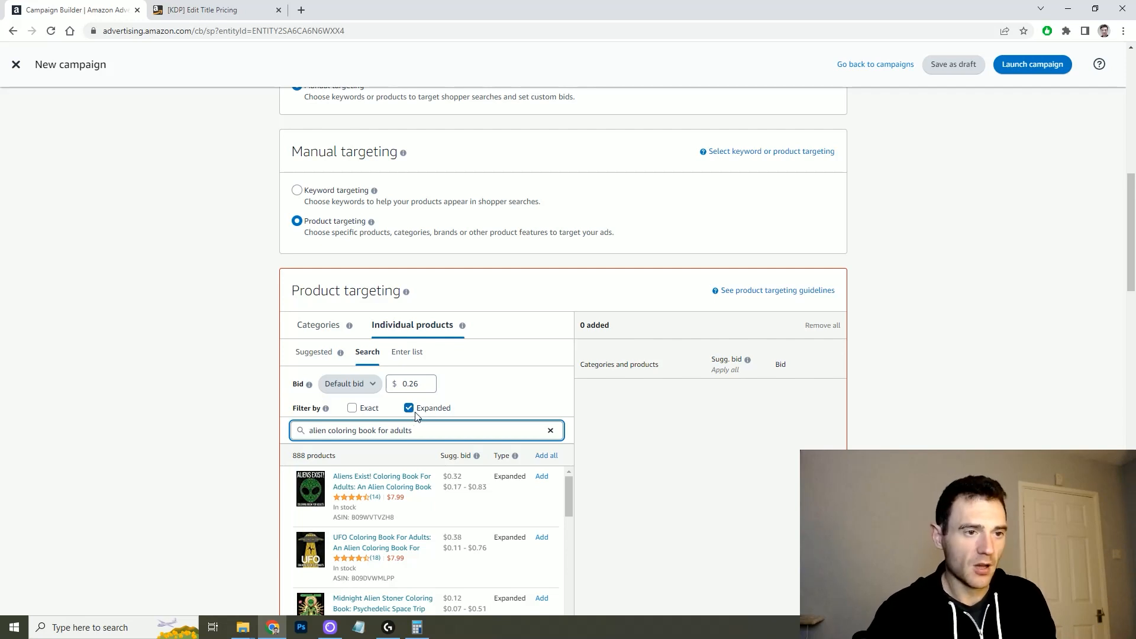
Step: Target the expanded products Aliens Exist!, UFO Coloring Book For Adults, Midnight Alien Stoner, Doodles in Outer Space and Alien Stoner Coloring Book
scroll(180, 439, "down", 1)
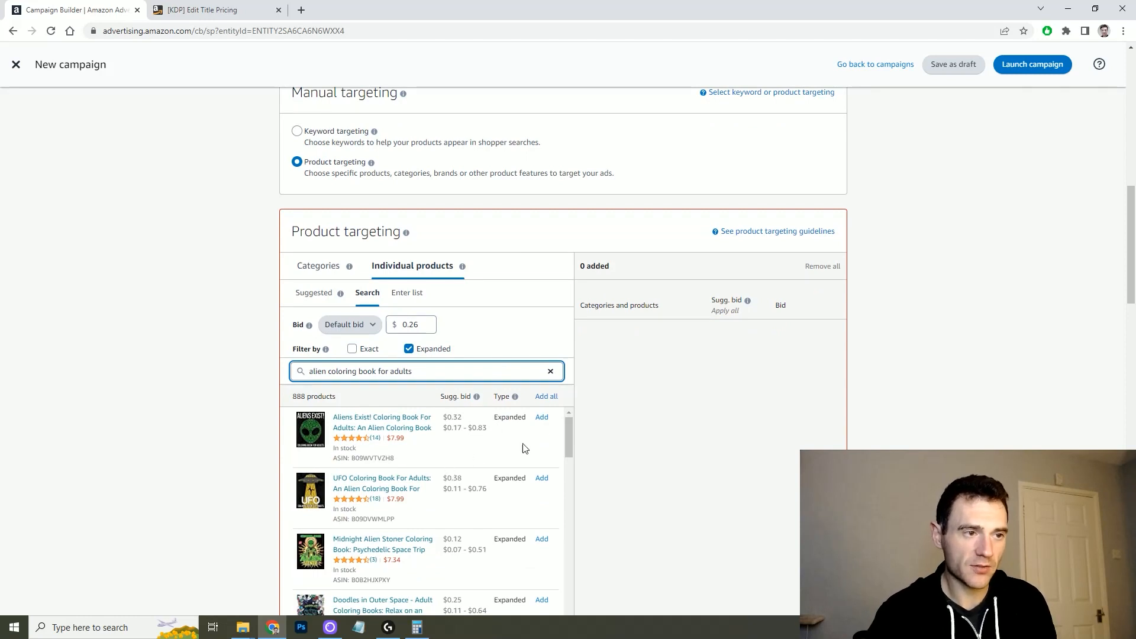
left_click(541, 418)
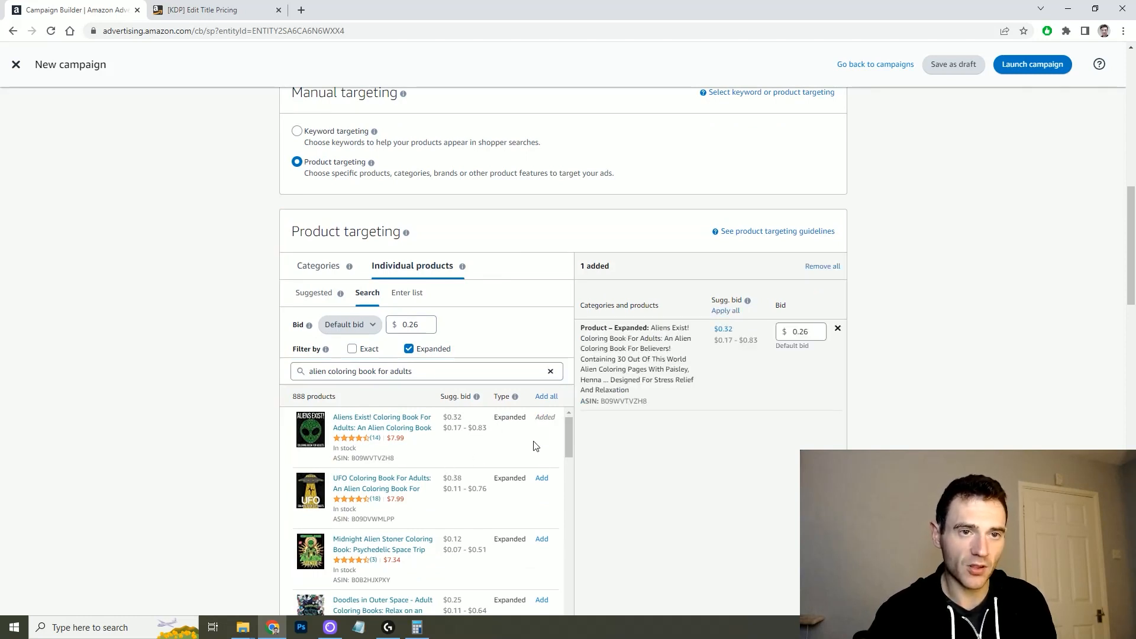
scroll(535, 444, "down", 1)
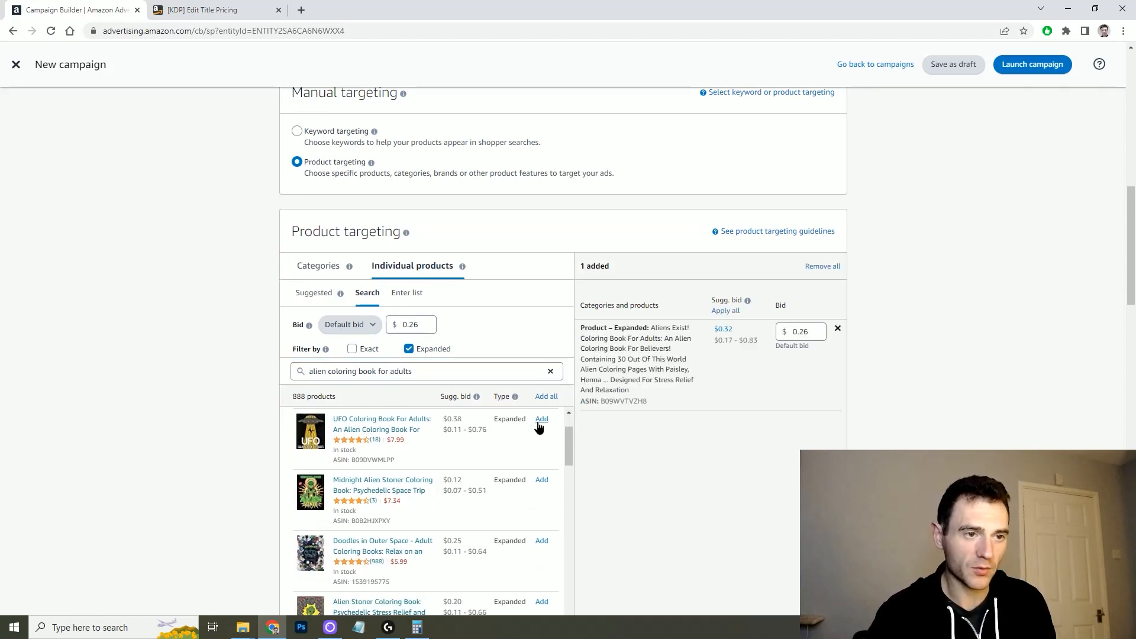
left_click(540, 421)
scroll(541, 435, "down", 1)
left_click(541, 421)
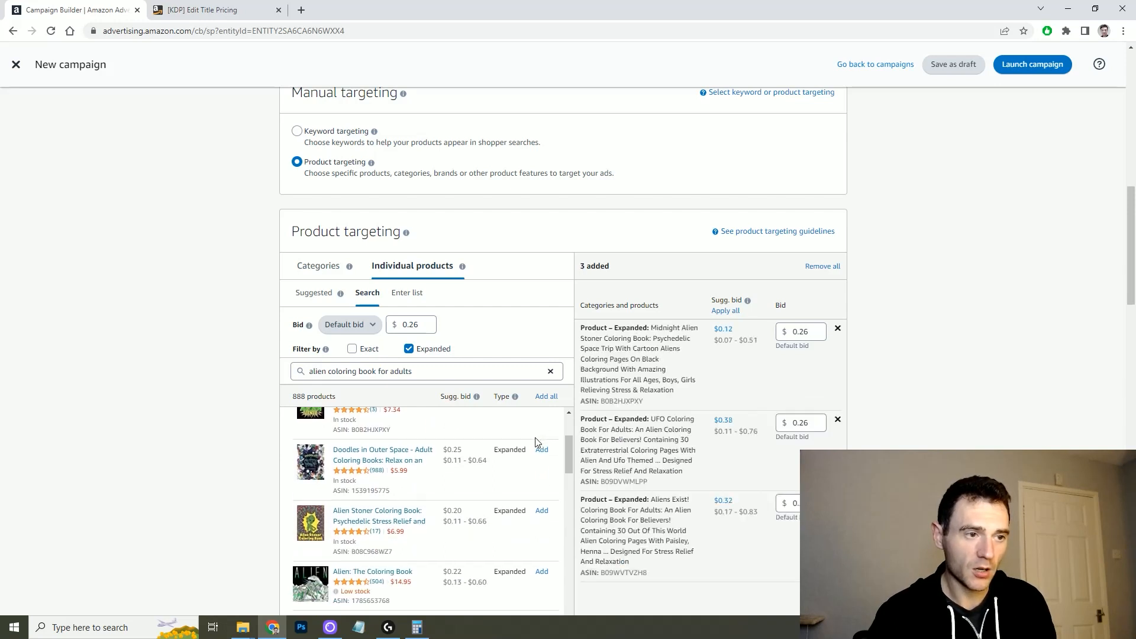
left_click(541, 482)
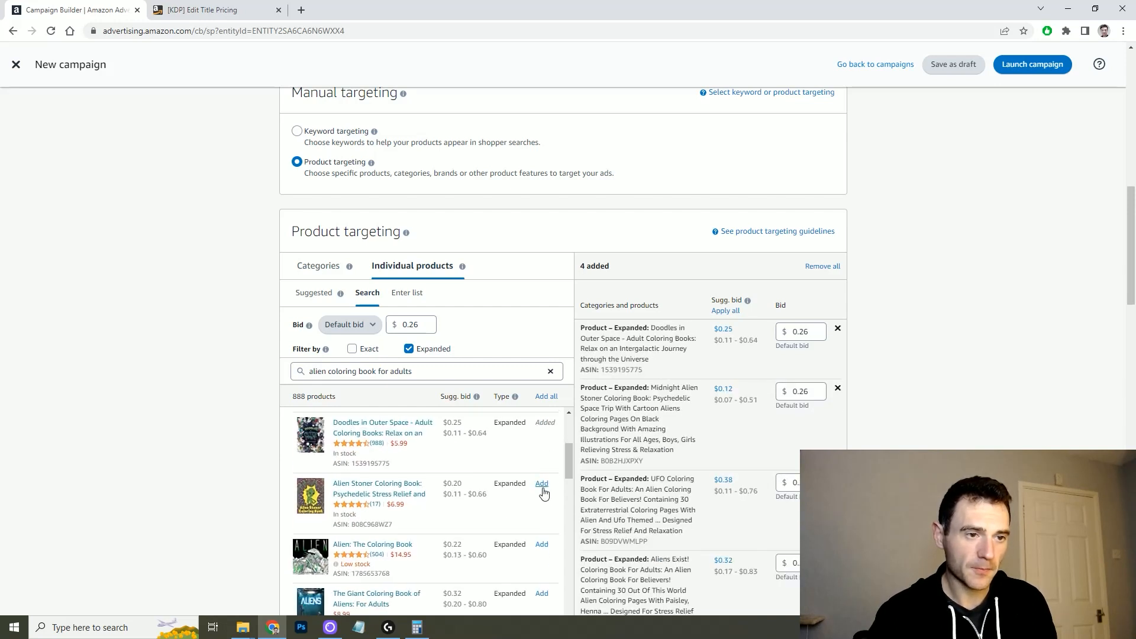
left_click(541, 484)
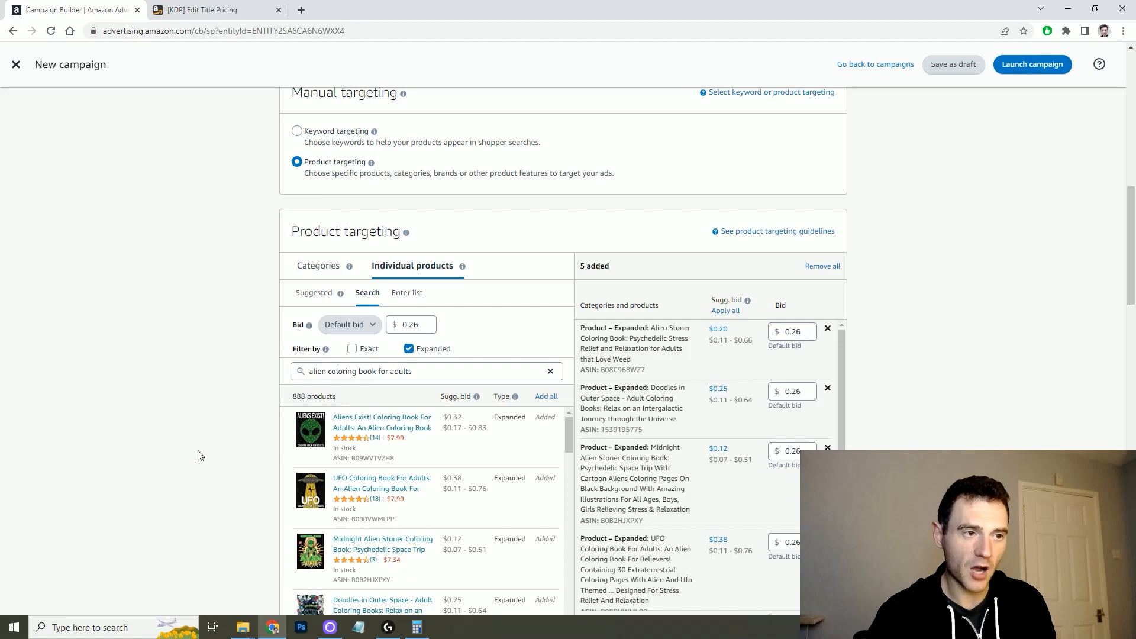
Step: Add Alien: The Coloring Book and Alien Worlds: Color Cosmic Kingdoms to the targeted products
scroll(196, 459, "down", 2)
left_click_drag(570, 315, 575, 355)
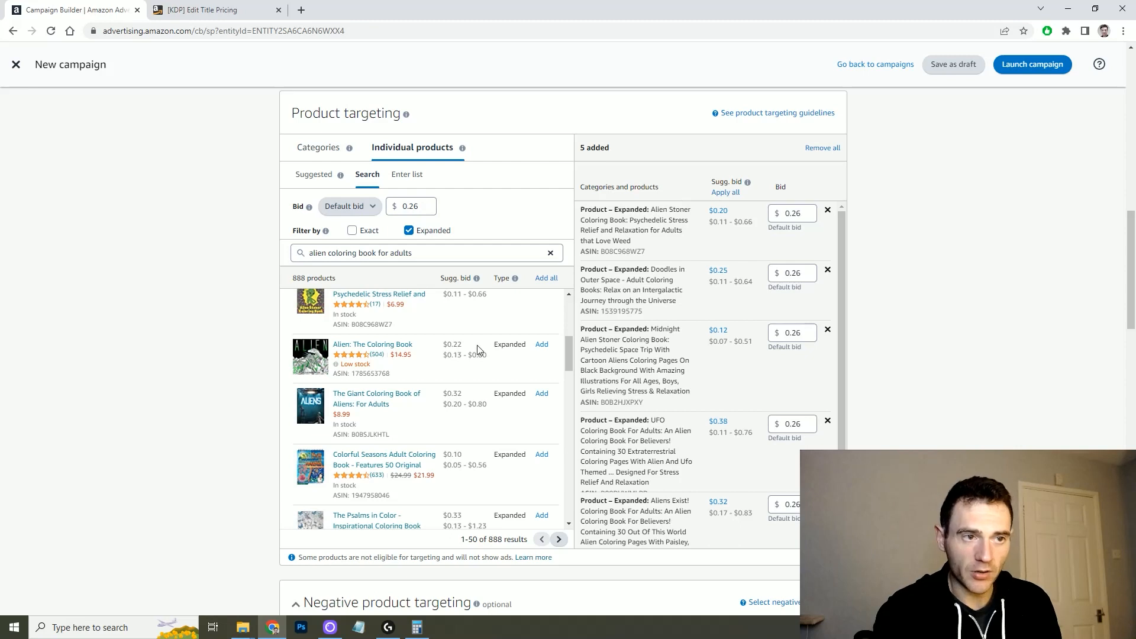
left_click(542, 344)
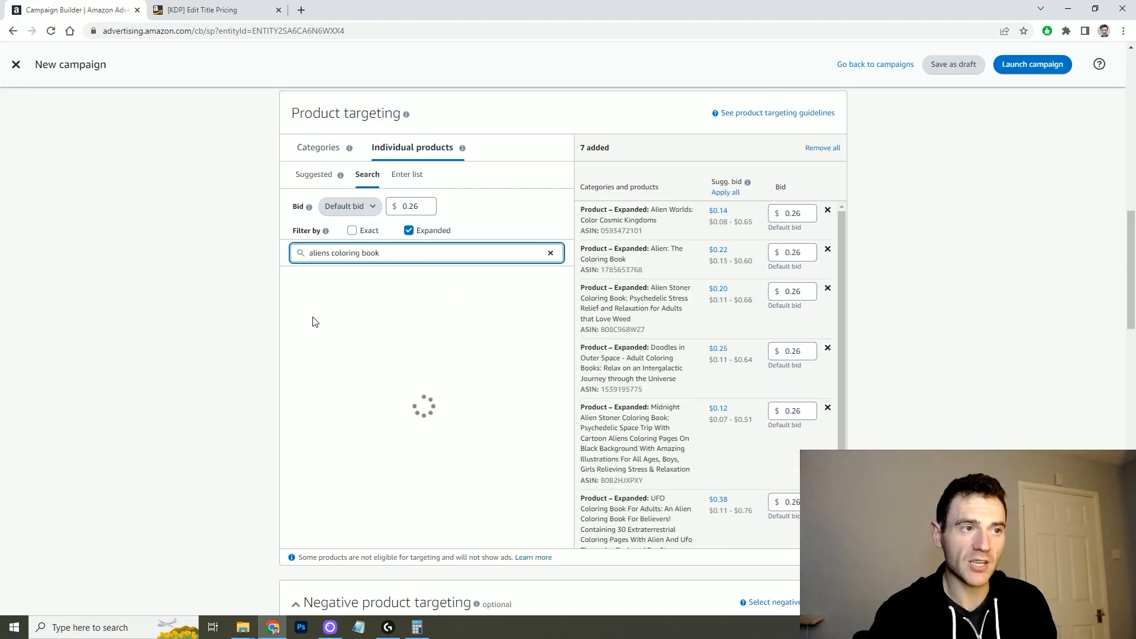
Step: Search for "aliens coloring book" and target Alien Coloring Book: Creativity & Relaxation, Space Coloring Book: Brilliant Miniature Universe and Aliens Vs Predator Coloring Book
scroll(467, 397, "down", 1)
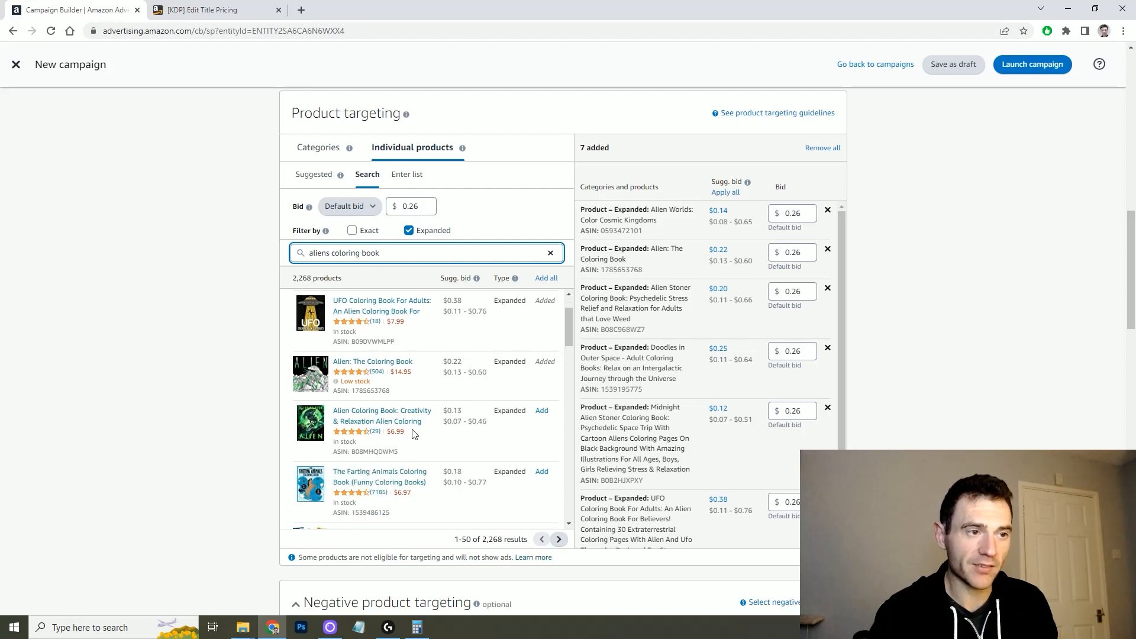
left_click(542, 417)
scroll(426, 381, "down", 5)
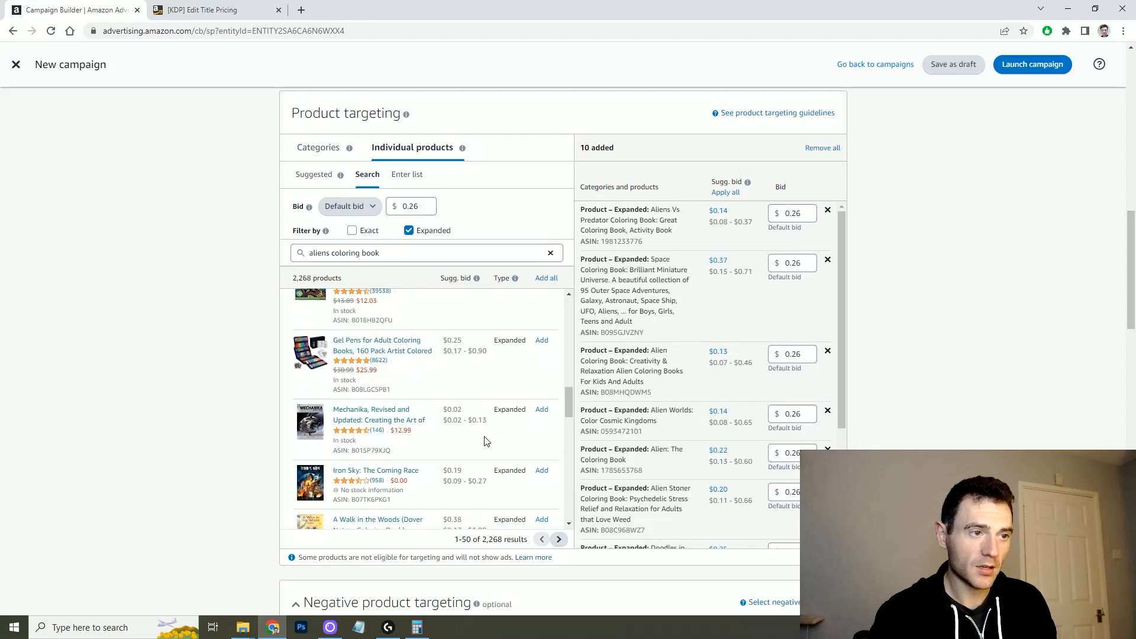
scroll(484, 441, "down", 2)
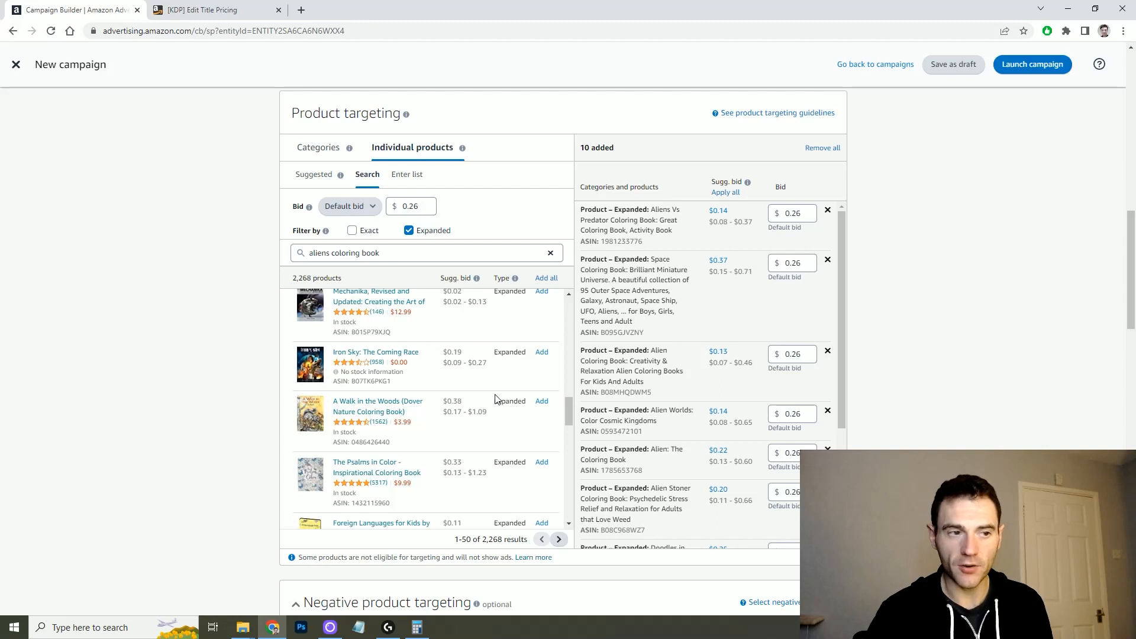
Step: Search for "ufo coloring book" and target Alien & UFO Coloring Book and Ancient Aliens – The Coloring Book
scroll(477, 395, "down", 3)
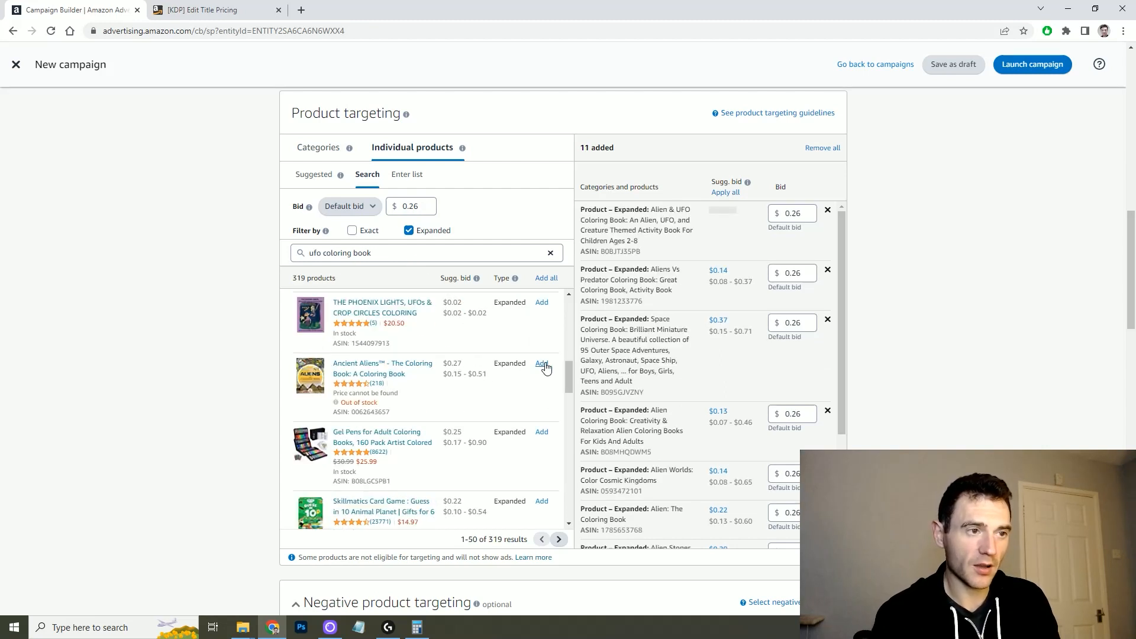
left_click(542, 364)
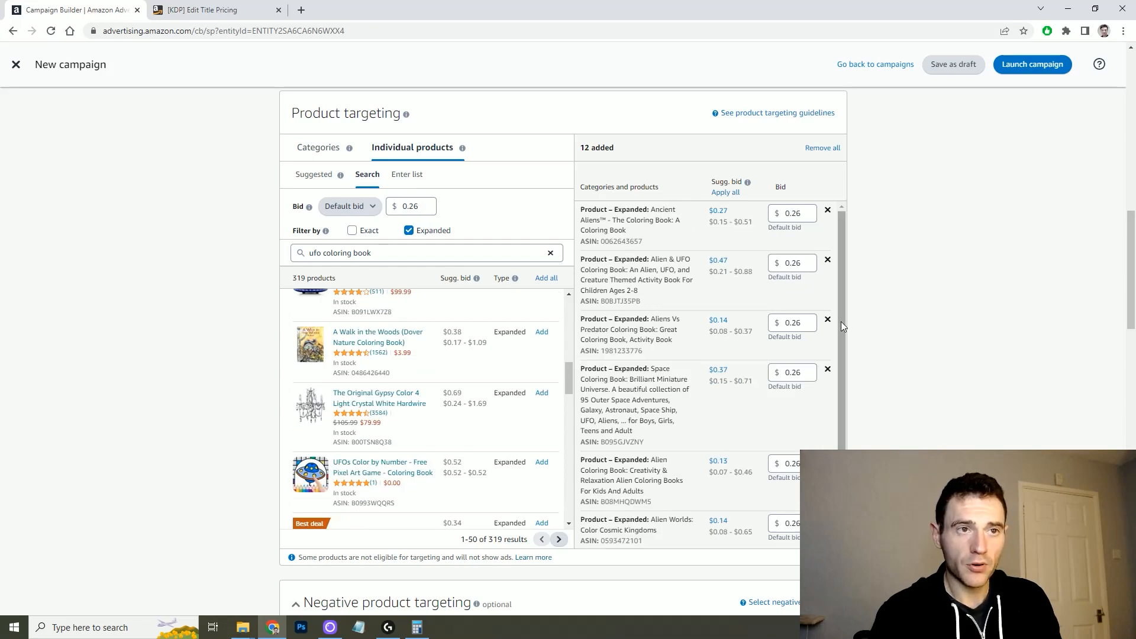
scroll(840, 322, "down", 3)
scroll(823, 414, "up", 4)
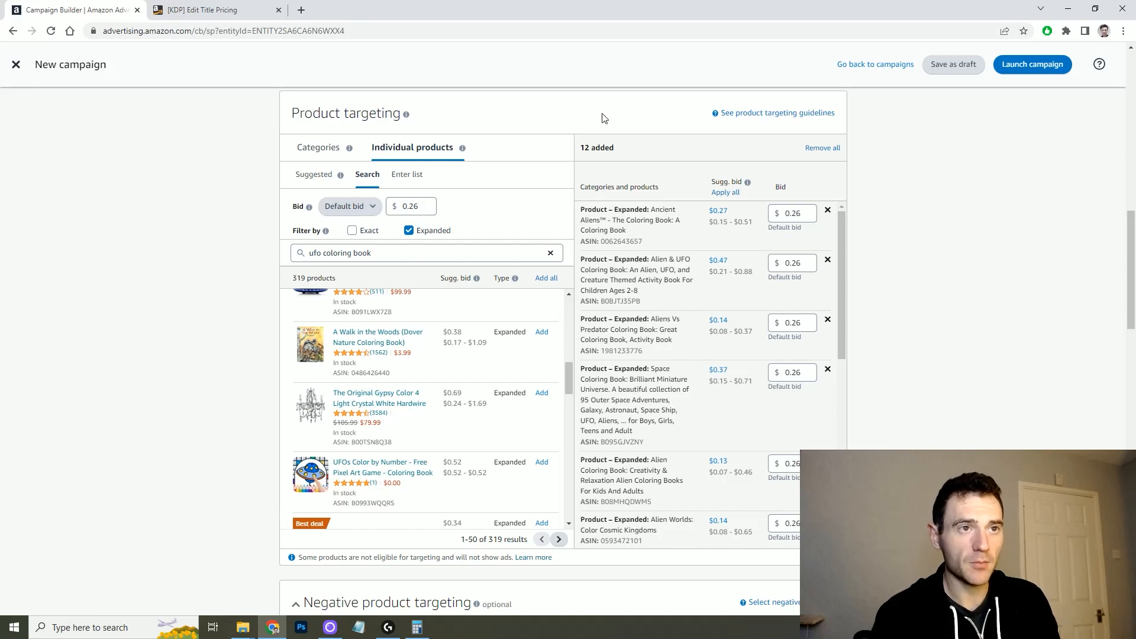
Step: Enter the custom ad text "Transport yourself to another world, with 40 incredible alien illustrations. A great way to relax and unwind."
scroll(953, 350, "down", 9)
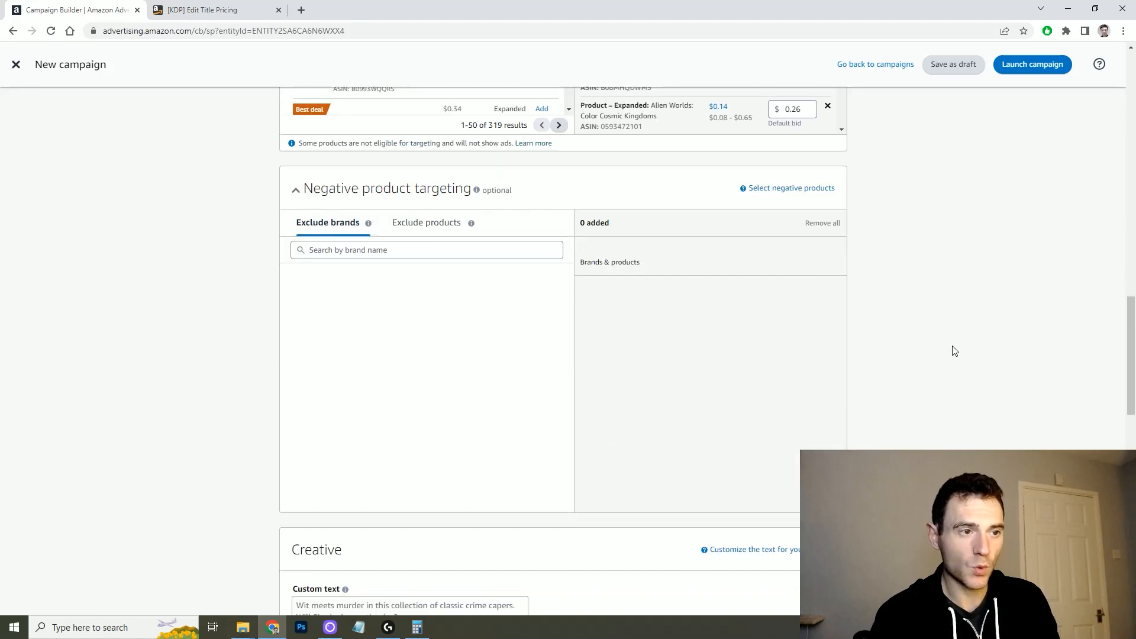
scroll(451, 388, "down", 2)
left_click(450, 388)
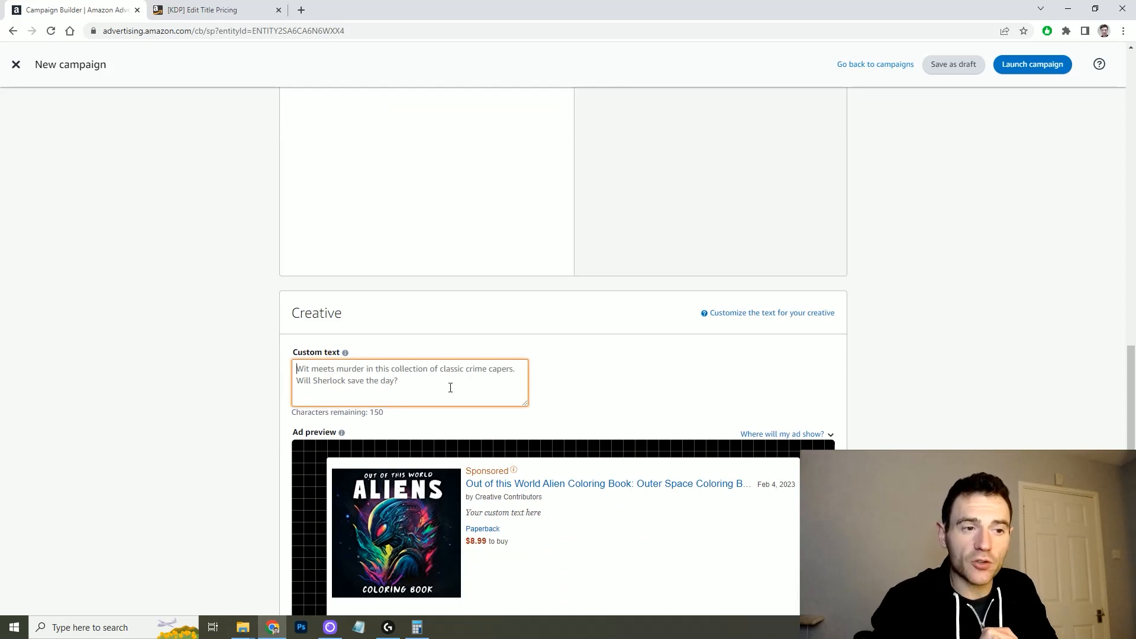
type("Transport yourself to another world, with 40 incredible alien illustrations. A great way to relax and unwind.")
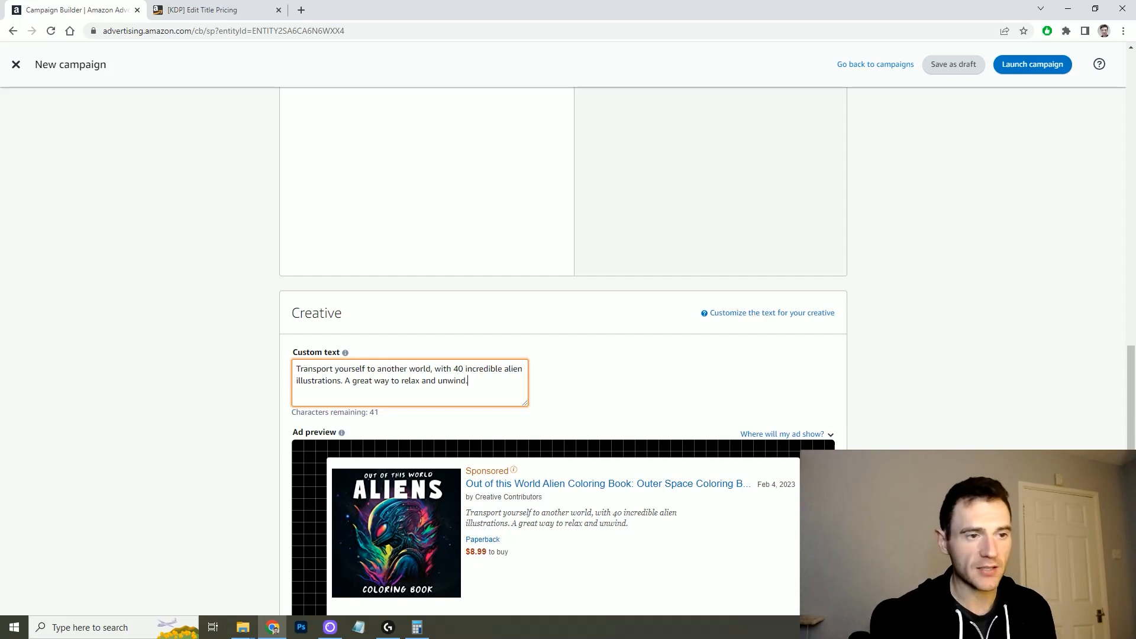
Step: Set the campaign bidding strategy to Dynamic bids - down only
scroll(562, 355, "down", 6)
left_click(355, 399)
scroll(412, 321, "down", 2)
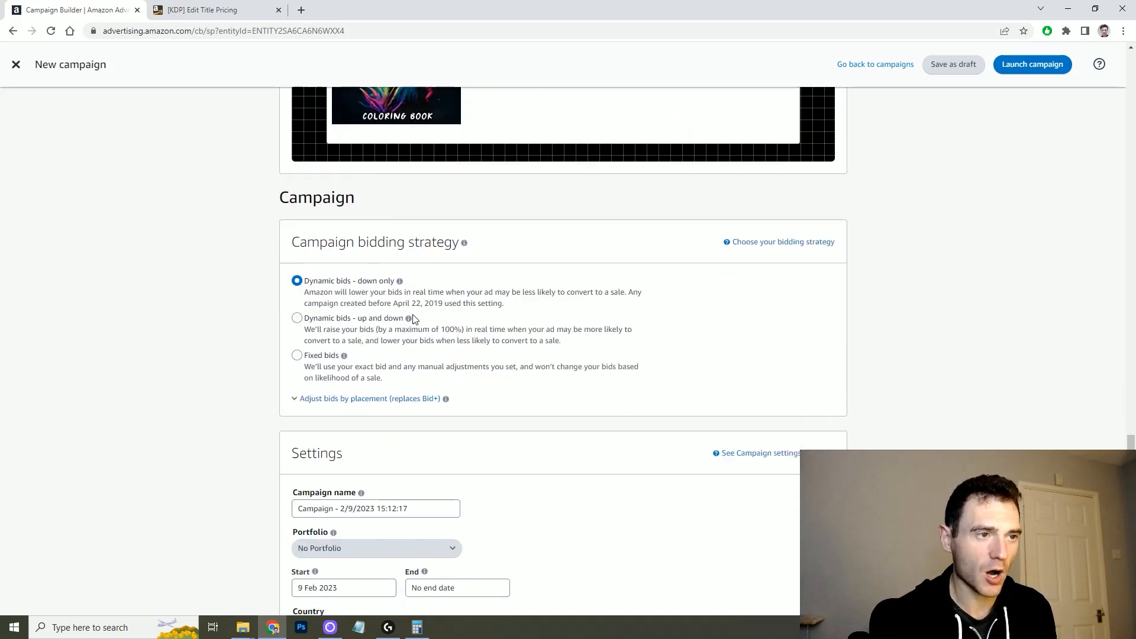
Step: Name the campaign "Alien Colouring Book - PROD - ACOS 36" and assign it to the Self Publishing Empire portfolio
scroll(484, 262, "down", 1)
scroll(484, 262, "down", 2)
left_click(434, 328)
key("ctrl+a")
type("Alien Colouring Book -")
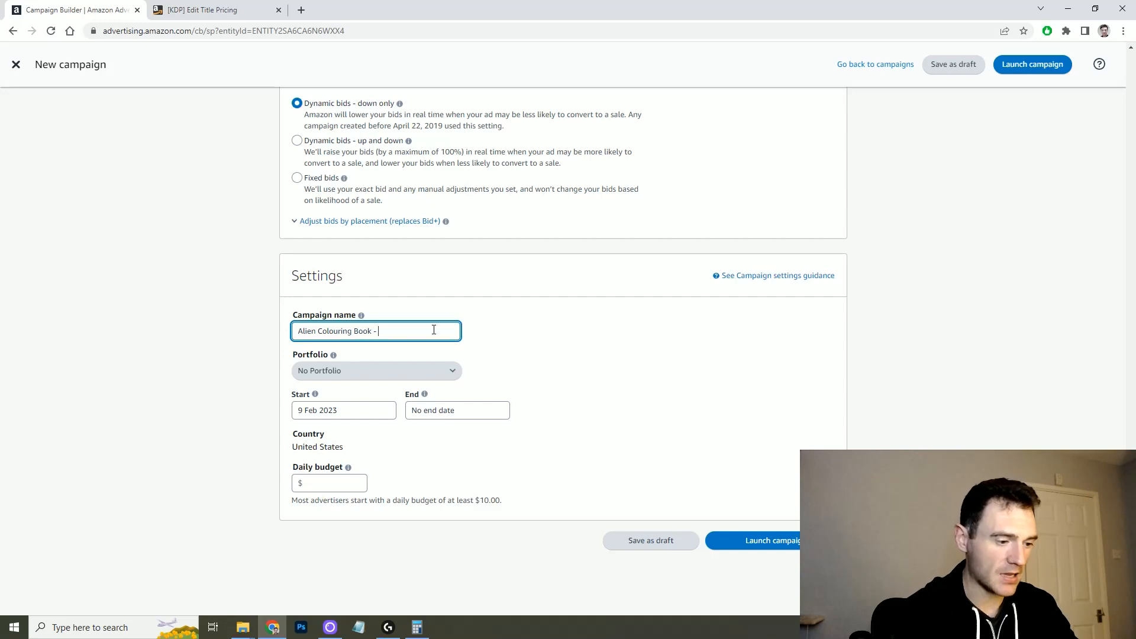
type(" PRODU - ACOS 36")
Step: Set the campaign's end date to 31 Jul 2023
left_click(460, 416)
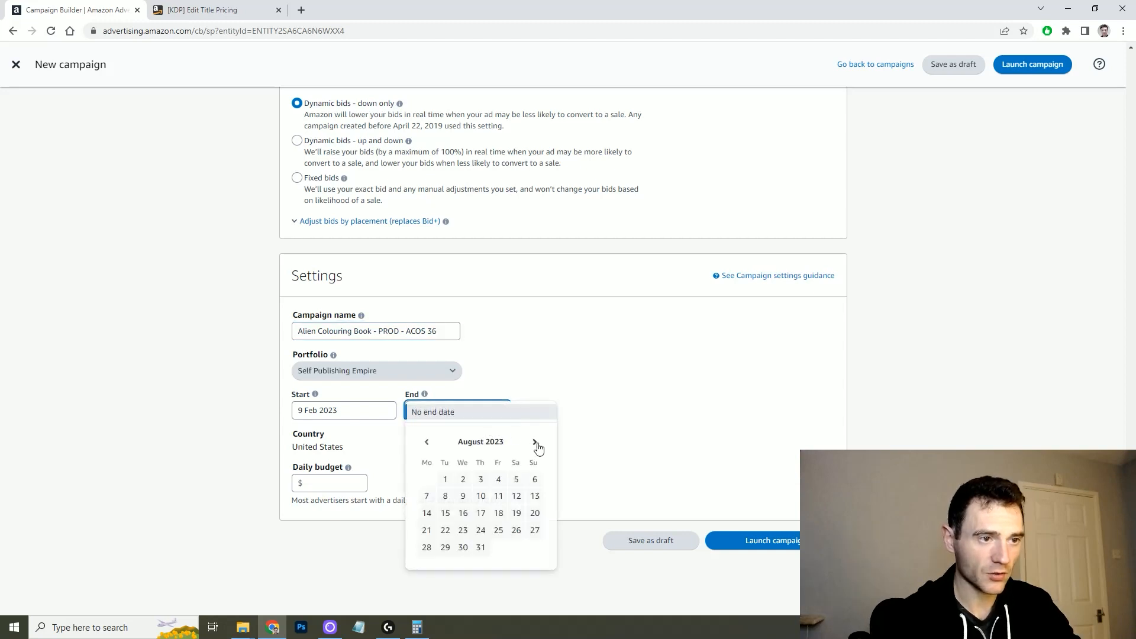
left_click(536, 442)
left_click(427, 442)
left_click(426, 442)
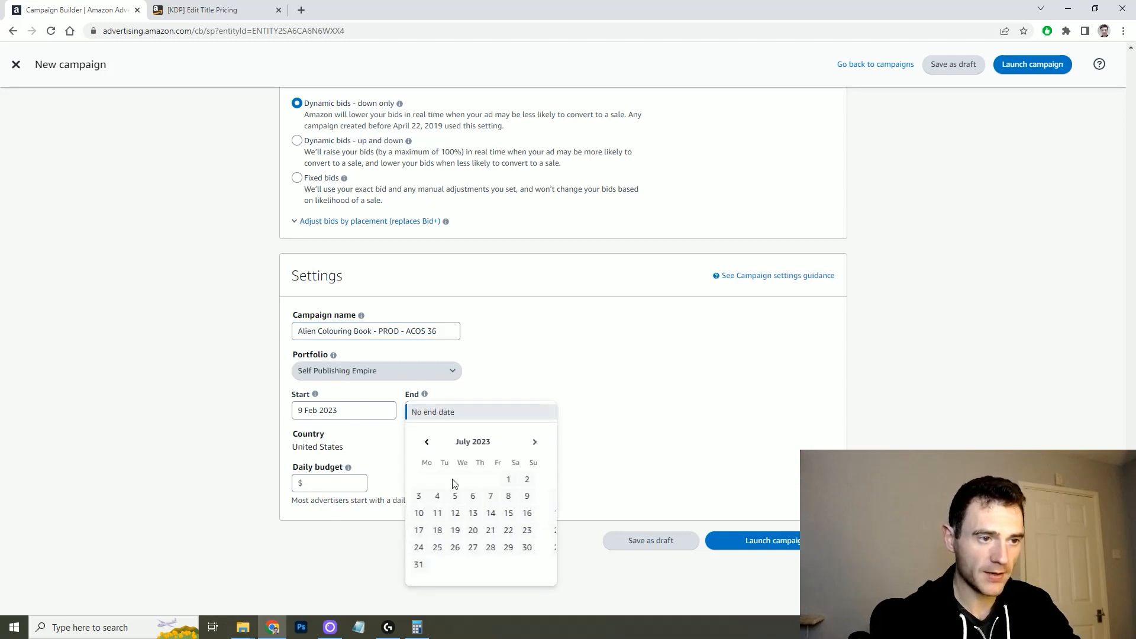
left_click(426, 565)
Step: Set the daily budget to $10 and launch the campaign
left_click(336, 490)
type("10")
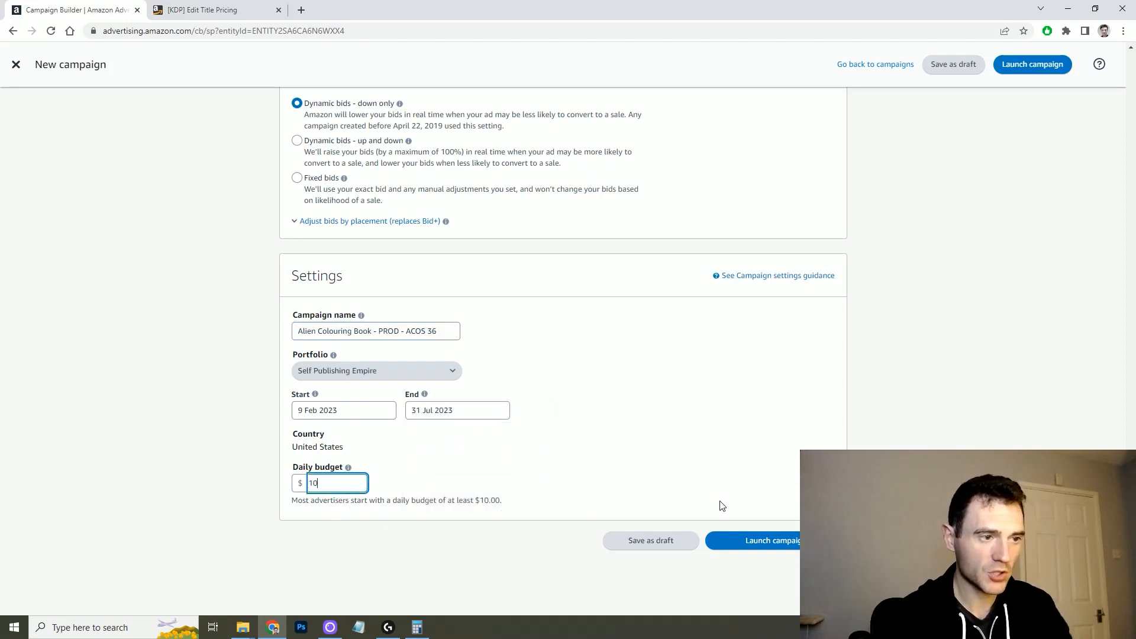
left_click(796, 548)
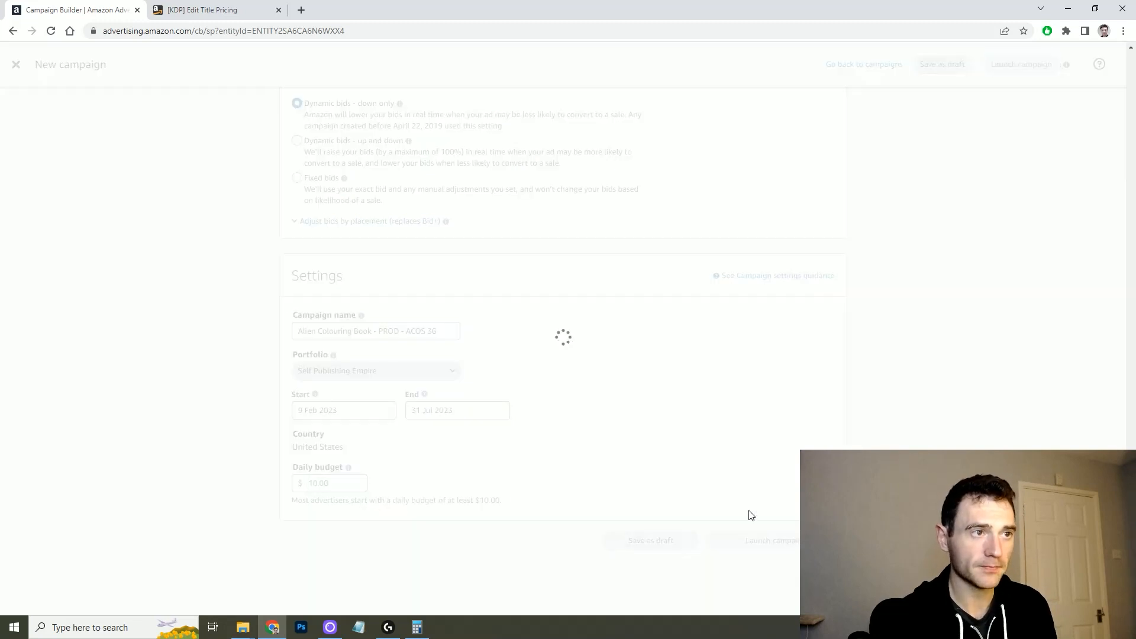